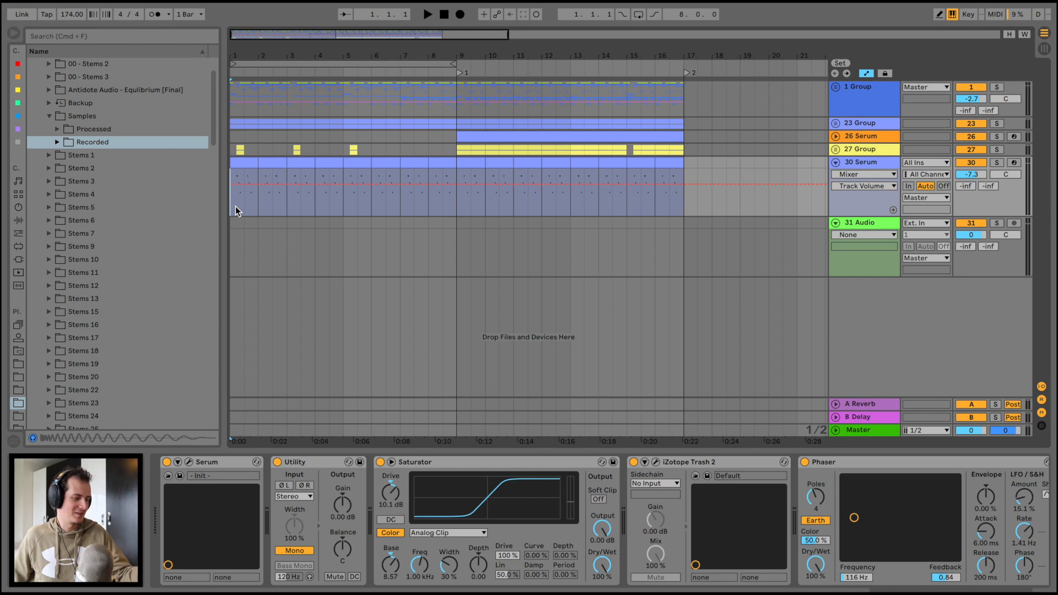
Step: Play the arrangement from the start and look through the samples in the KIT - Broken [174BPM Emin] folder
key(space)
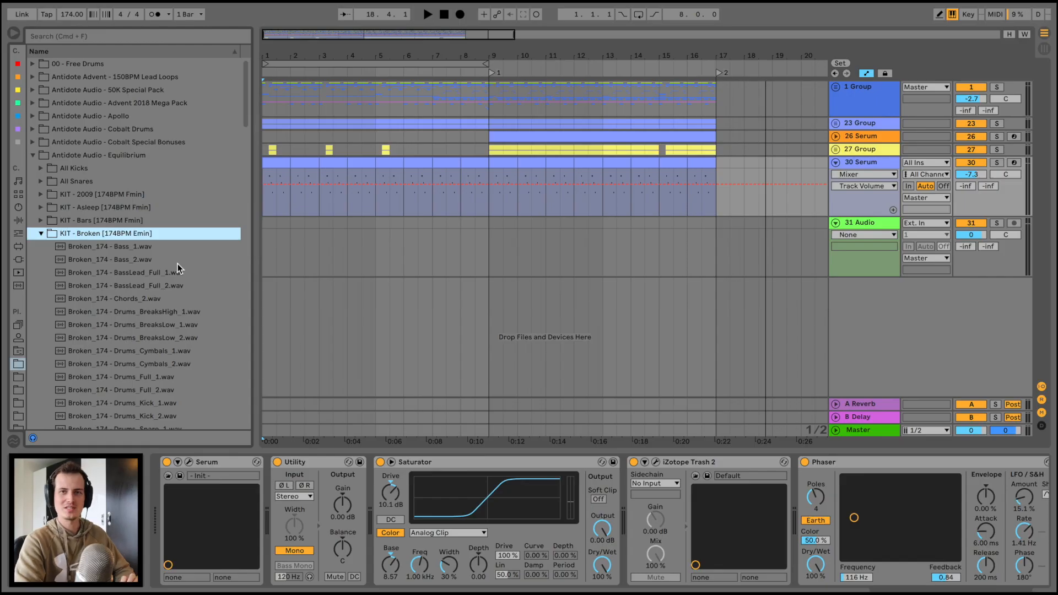
scroll(178, 264, down, 5)
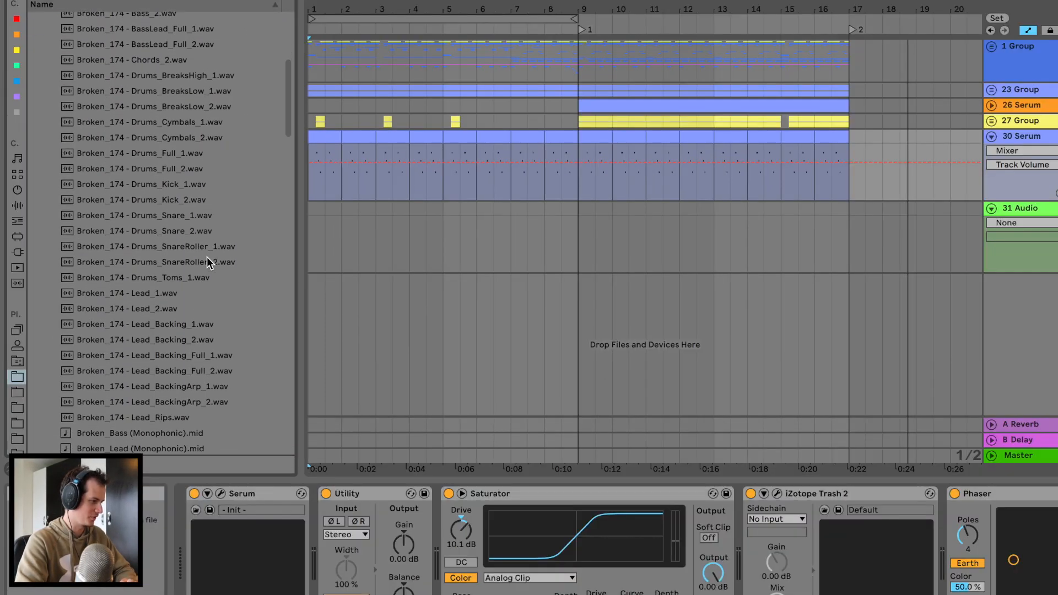
scroll(206, 256, down, 2)
scroll(207, 256, up, 3)
click(190, 164)
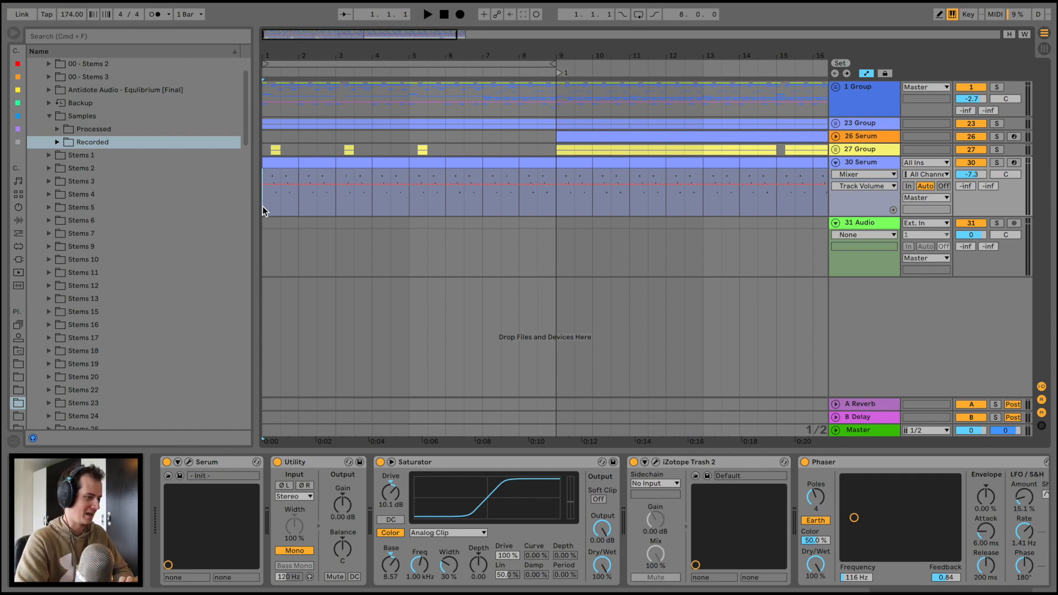
Step: Collapse the 30 Serum track and unfold the 1 Group track to show its drum tracks
click(835, 162)
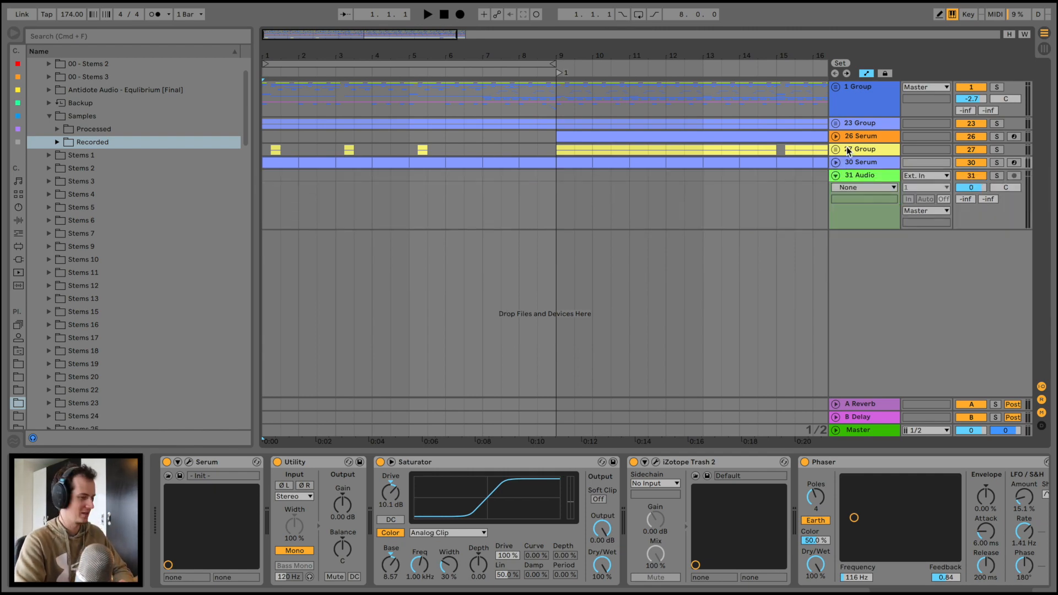
click(839, 88)
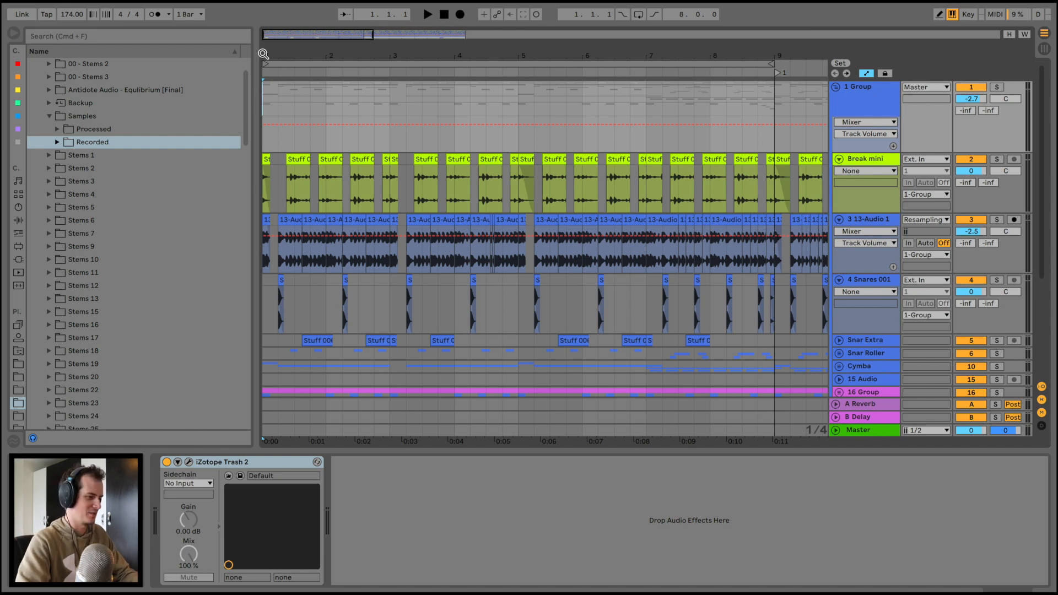
drag(264, 54, 263, 44)
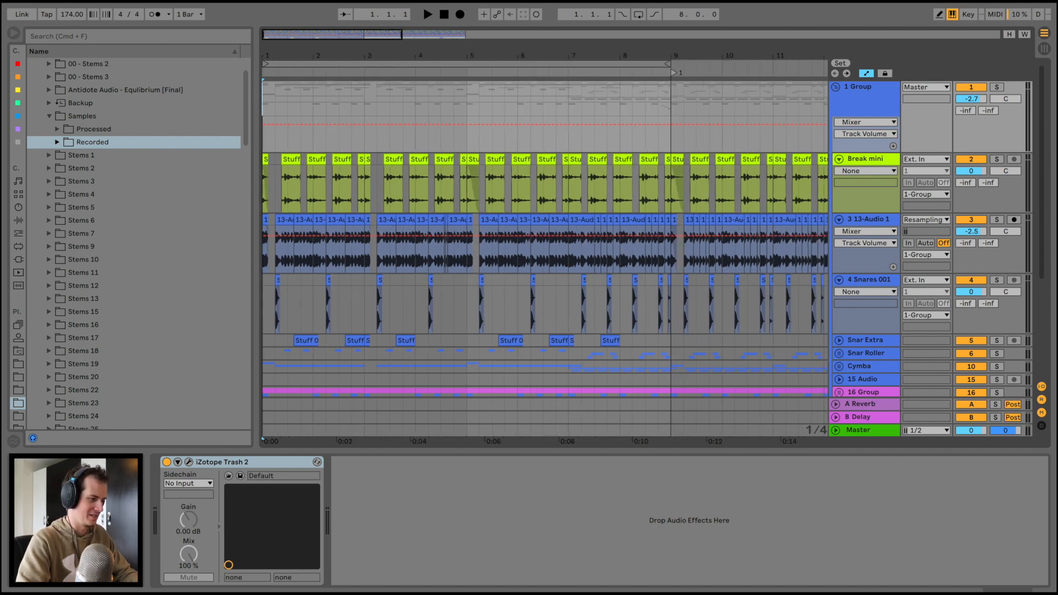
Step: Solo the 1 Group track and listen to the drums from bar 1 past bar 9
click(996, 87)
key(space)
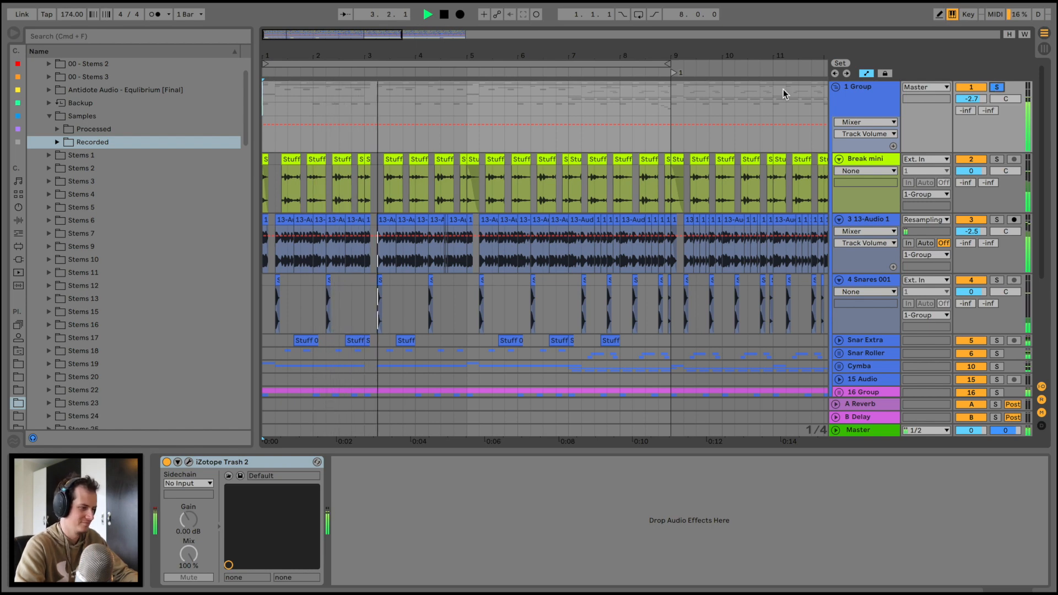
mouse_move(442, 54)
mouse_down()
mouse_move(442, 65)
mouse_move(500, 56)
mouse_move(423, 55)
mouse_up()
scroll(446, 214, left, 3)
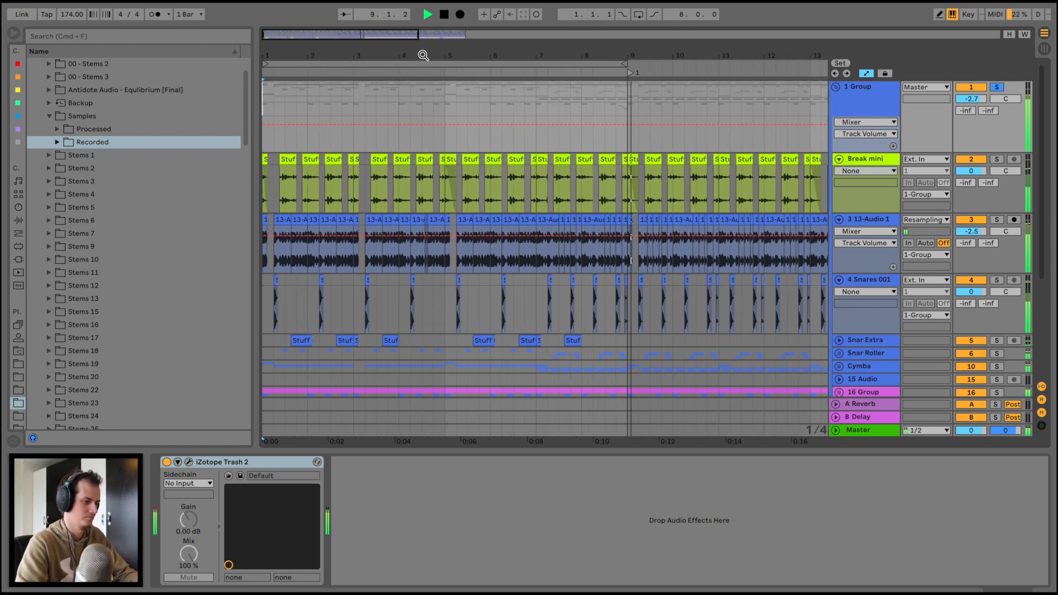
key(space)
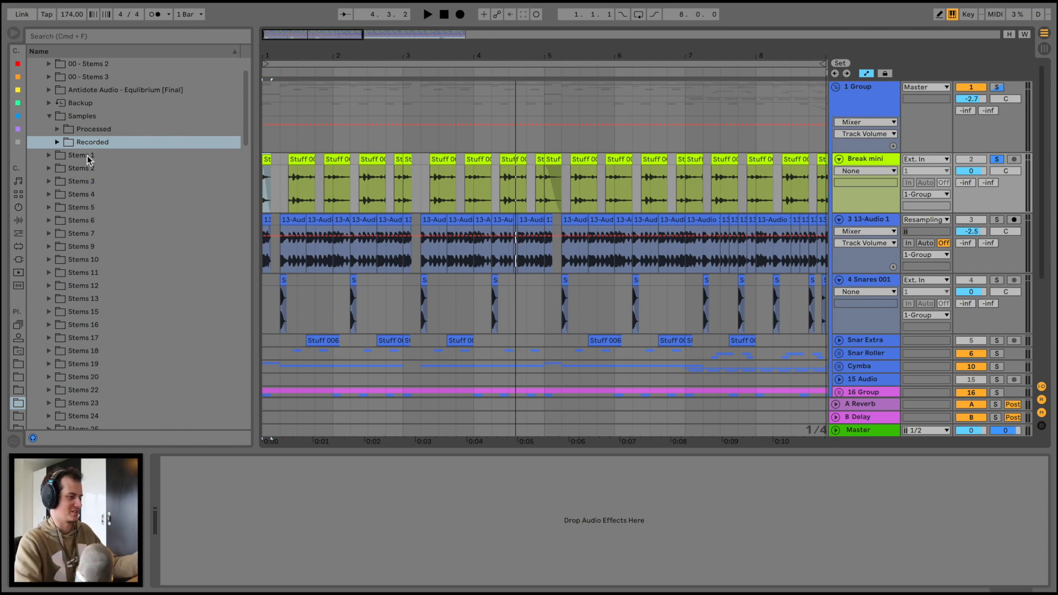
Step: Expand the Recorded samples folder and look through its numbered Audio, Kicks, Snares and Stuff recordings
click(56, 144)
key(Down)
key(Down)
key(Down)
key(Down)
key(Down)
key(Down)
key(Down)
key(Down)
key(Down)
key(Down)
key(Down)
key(Down)
key(Down)
key(Down)
key(Down)
key(Down)
key(Down)
key(Down)
key(Down)
key(Down)
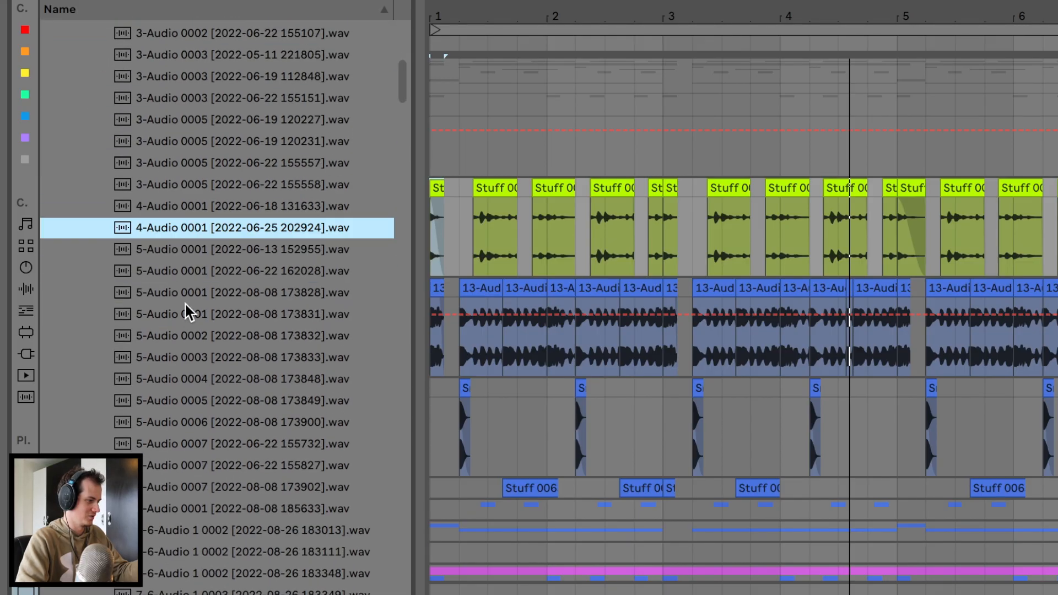
key(Down)
key(Down)
key(Down)
key(Down)
key(Down)
key(Down)
key(Down)
key(Down)
key(Down)
key(Down)
key(Down)
key(Down)
key(Down)
key(Down)
key(Down)
key(Down)
key(Down)
key(Down)
key(Down)
key(Down)
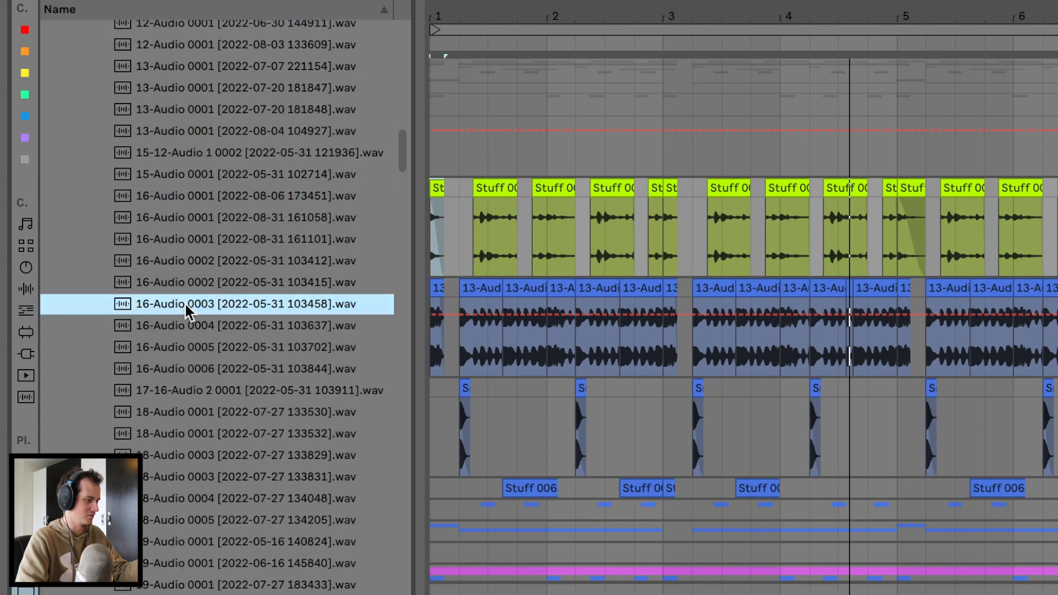
scroll(185, 306, down, 3)
key(Down)
key(Down)
key(Down)
key(Down)
key(Down)
key(Down)
key(Down)
key(Down)
key(Down)
key(Down)
key(Down)
key(Down)
key(Down)
key(Down)
key(Down)
key(Down)
key(Down)
key(Down)
key(Down)
key(Down)
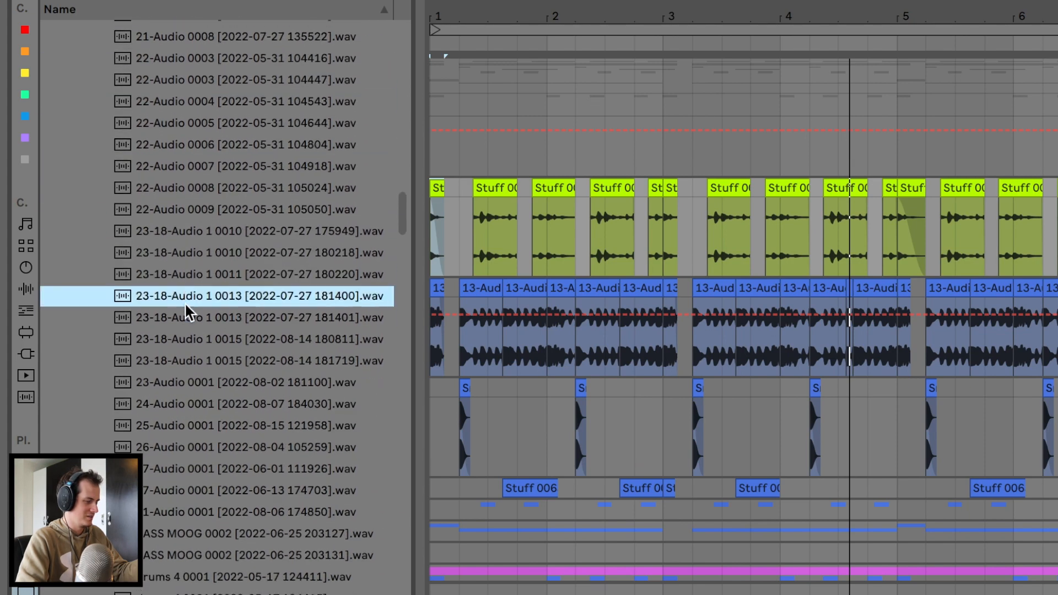
key(Down)
key(Down)
key(Down)
key(Down)
key(Down)
key(Down)
key(Down)
key(Down)
key(Down)
key(Down)
key(Down)
key(Down)
key(Down)
key(Down)
key(Down)
key(Down)
key(Down)
key(Down)
key(Down)
key(Down)
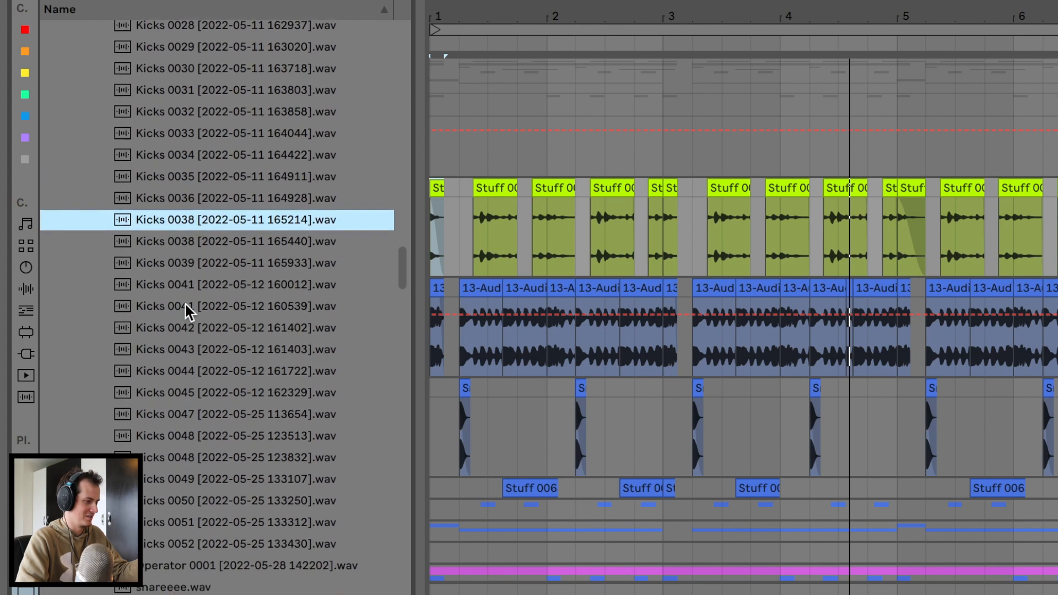
key(Down)
key(Down)
key(Down)
key(Down)
key(Down)
key(Down)
key(Down)
key(Down)
key(Down)
key(Down)
key(Down)
key(Down)
key(Down)
key(Down)
key(Down)
key(Down)
key(Down)
key(Down)
key(Down)
key(Down)
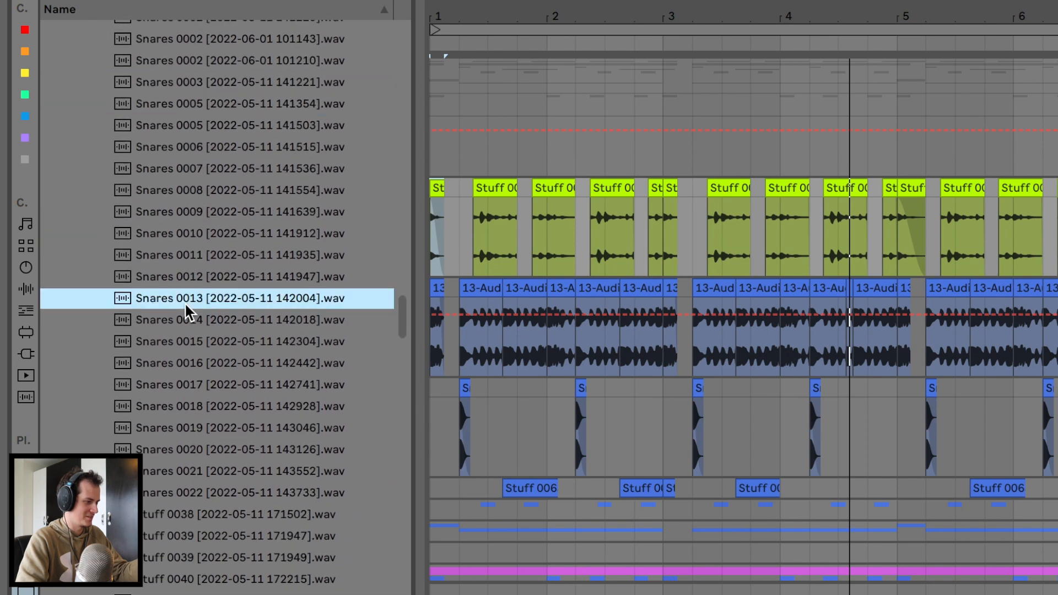
key(Down)
key(Down)
key(Down)
key(Down)
key(Down)
key(Down)
key(Down)
key(Down)
key(Down)
key(Down)
key(Down)
key(Down)
key(Down)
key(Down)
key(Down)
key(Down)
key(Down)
key(Down)
key(Down)
key(Down)
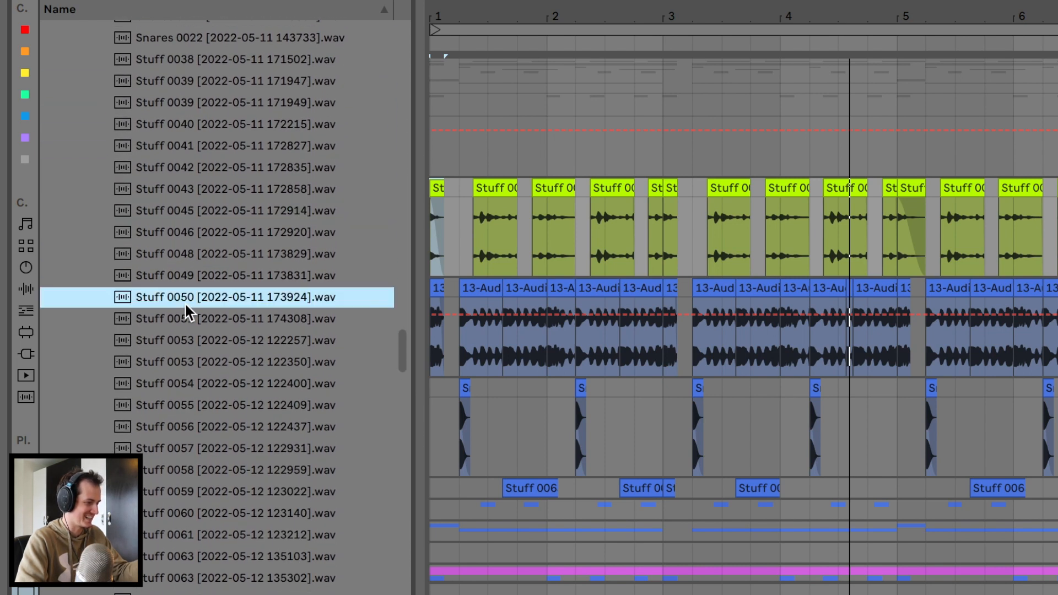
key(Down)
key(Down)
key(Down)
key(Down)
key(Down)
key(Down)
key(Down)
key(Down)
key(Down)
key(Down)
key(Down)
key(Down)
key(Down)
key(Down)
key(Down)
key(Down)
key(Down)
key(Down)
key(Down)
key(Down)
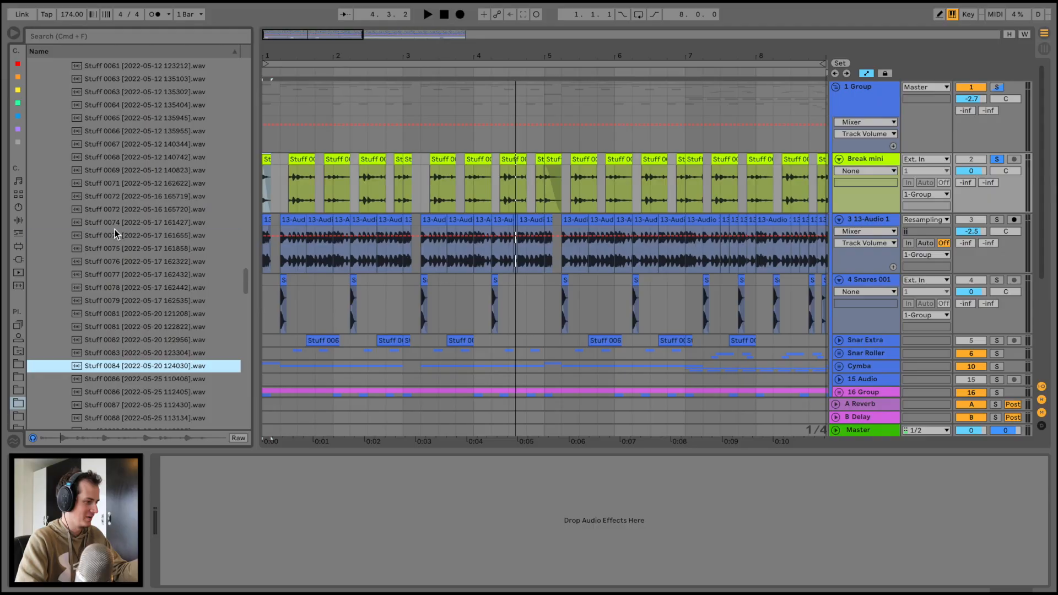
click(115, 231)
click(126, 170)
click(131, 132)
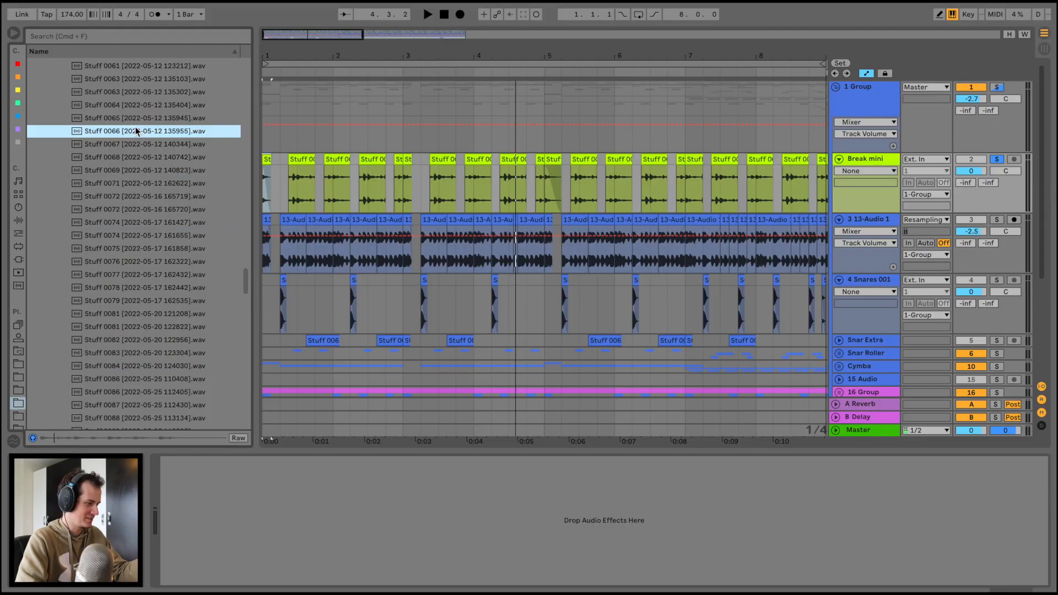
Step: Play the soloed Break mini track from the start of the arrangement
click(267, 143)
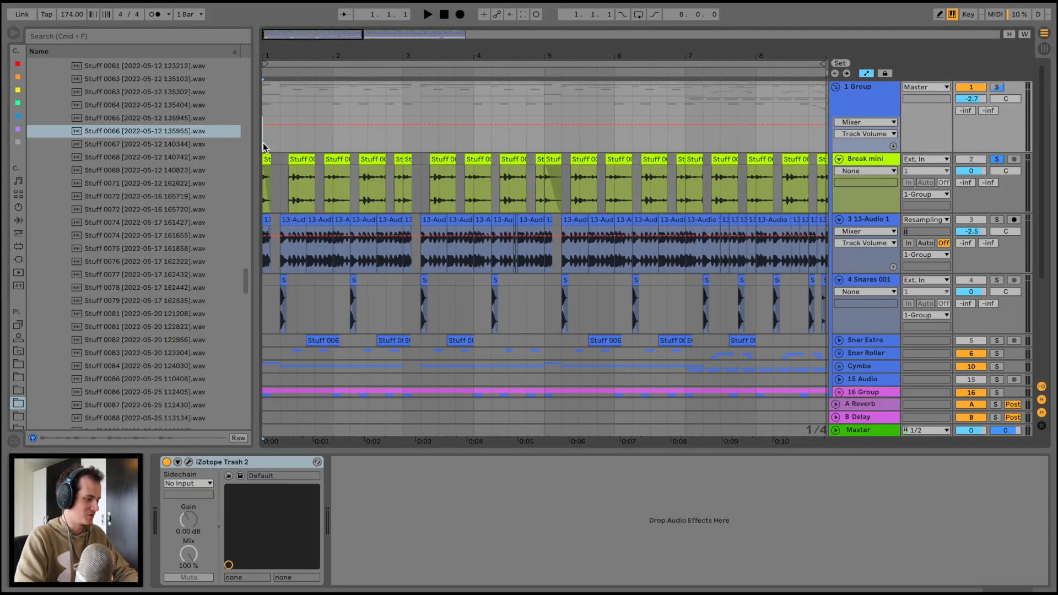
key(space)
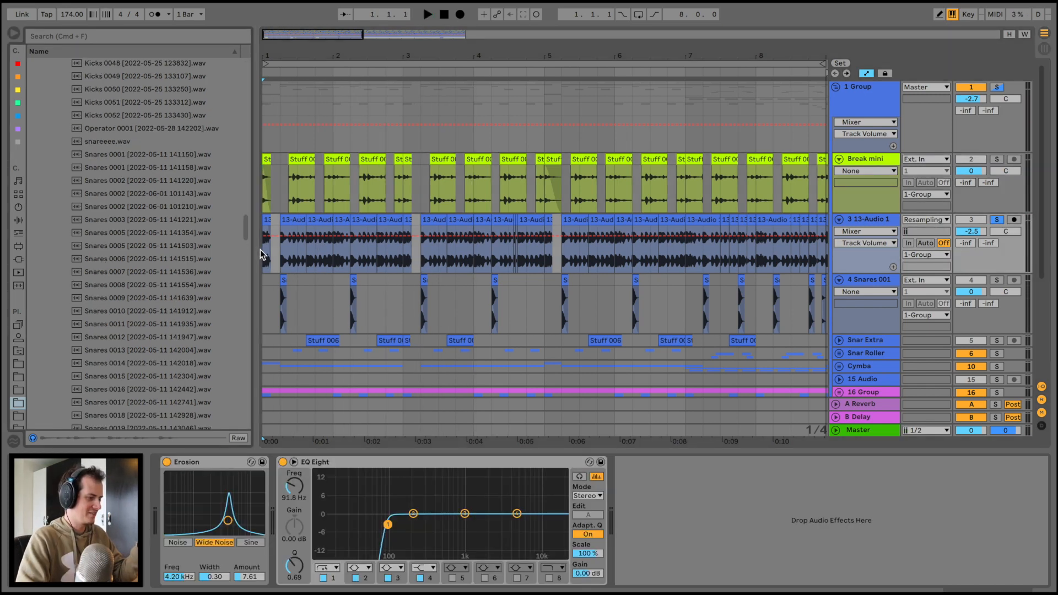
Step: Listen to the soloed 13-Audio 1 track from the start of the arrangement
click(265, 262)
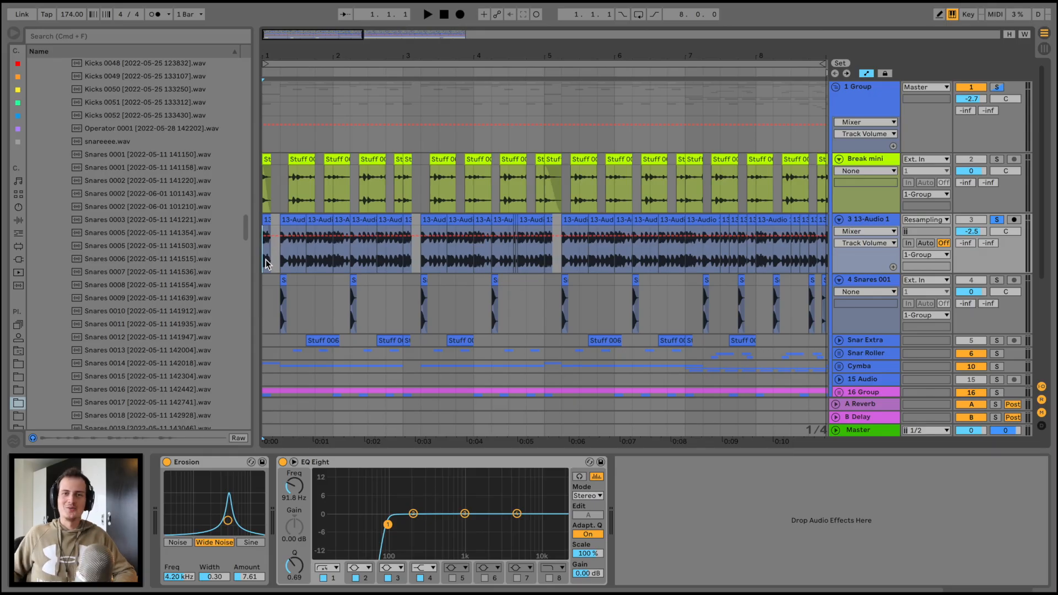
scroll(266, 264, up, 3)
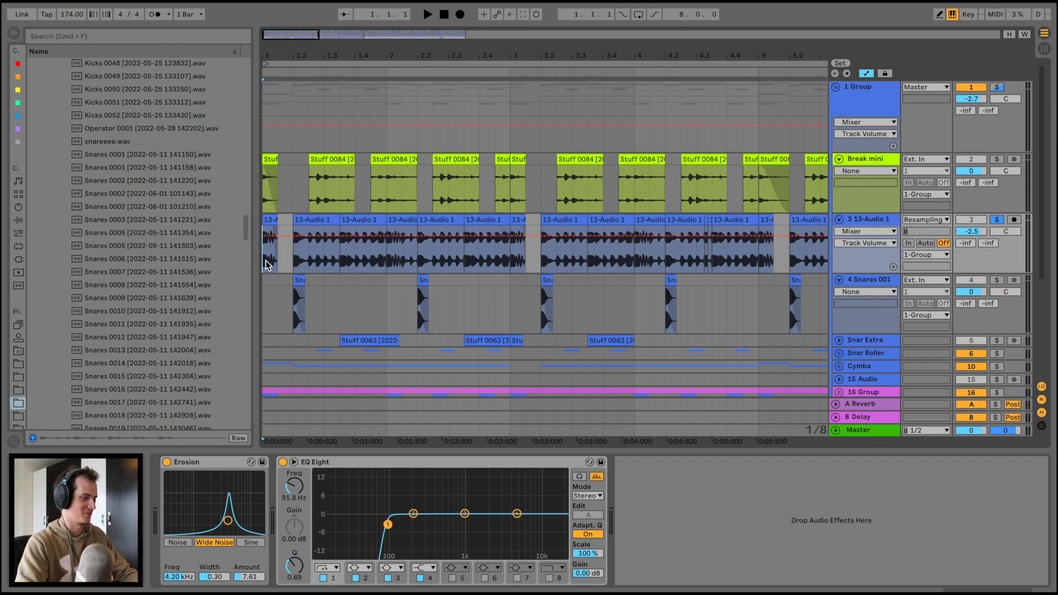
scroll(265, 264, up, 3)
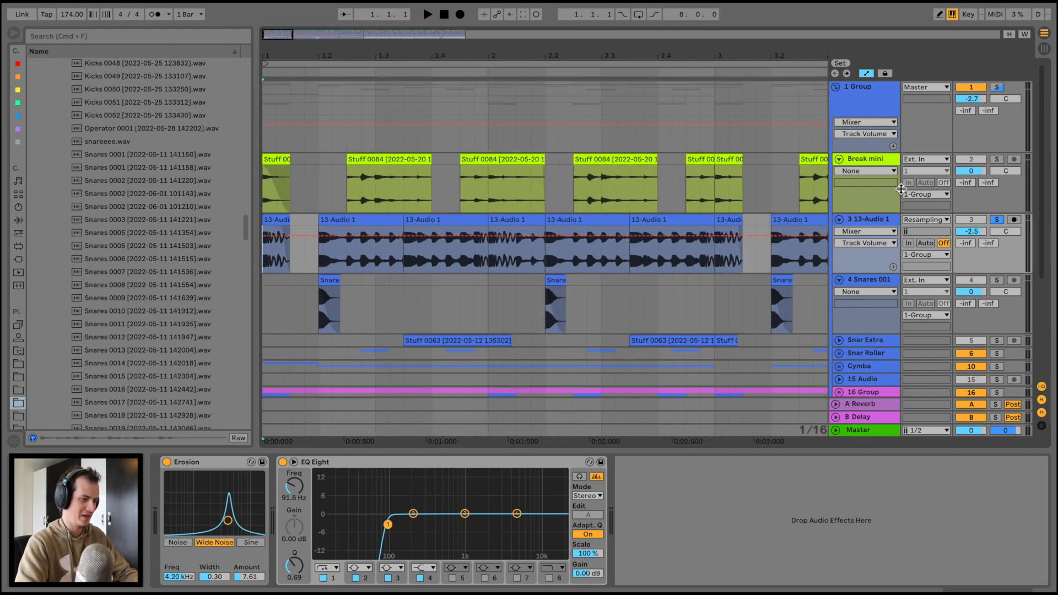
scroll(331, 58, down, 5)
key(space)
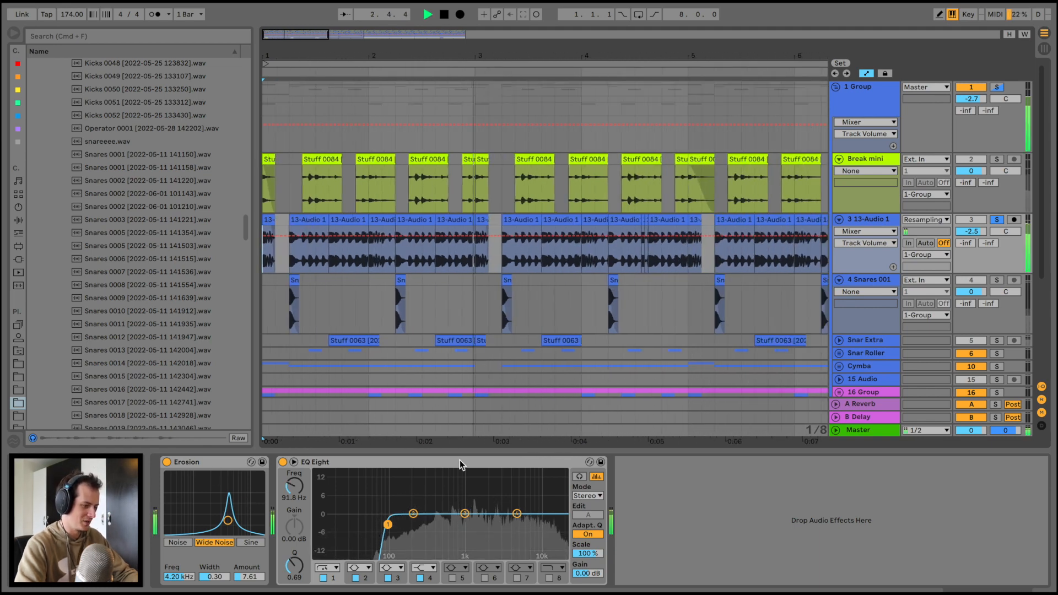
key(space)
Step: Play the 13-Audio 1 track with EQ Eight's low cut lowered to 10 Hz, and set the cut to 109 Hz
key(space)
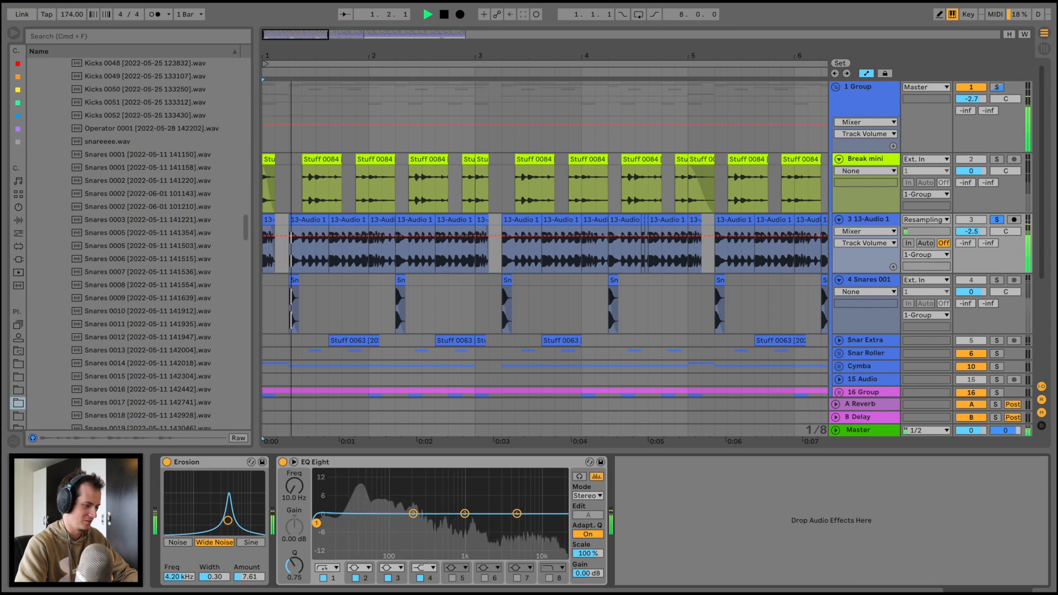
key(space)
drag(316, 522, 392, 526)
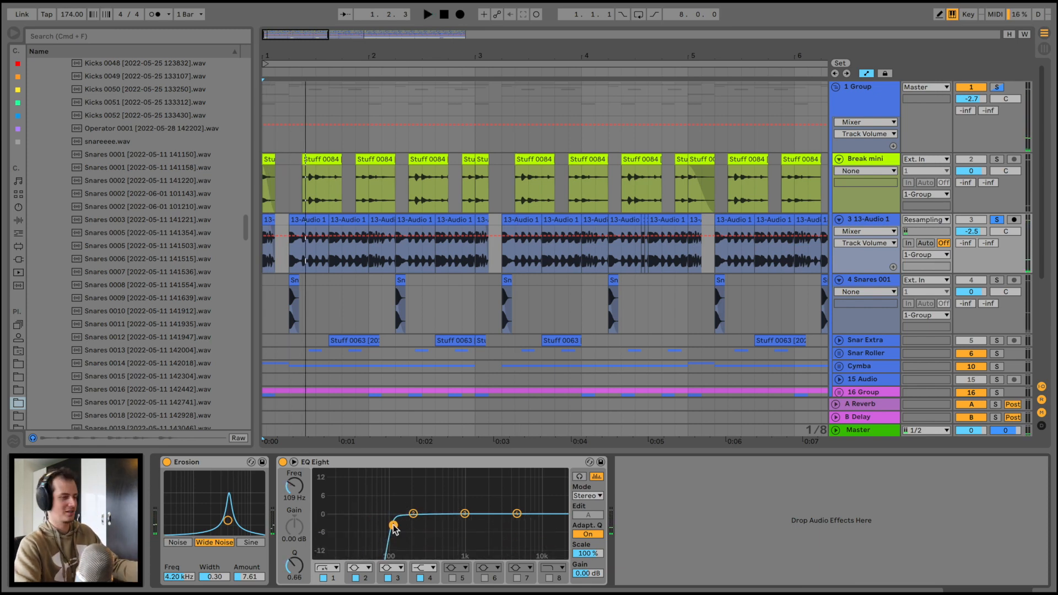
Step: Try the first three 13-Audio 1 clips at 0 st transposition during playback, and undo the pitch change
double_click(343, 219)
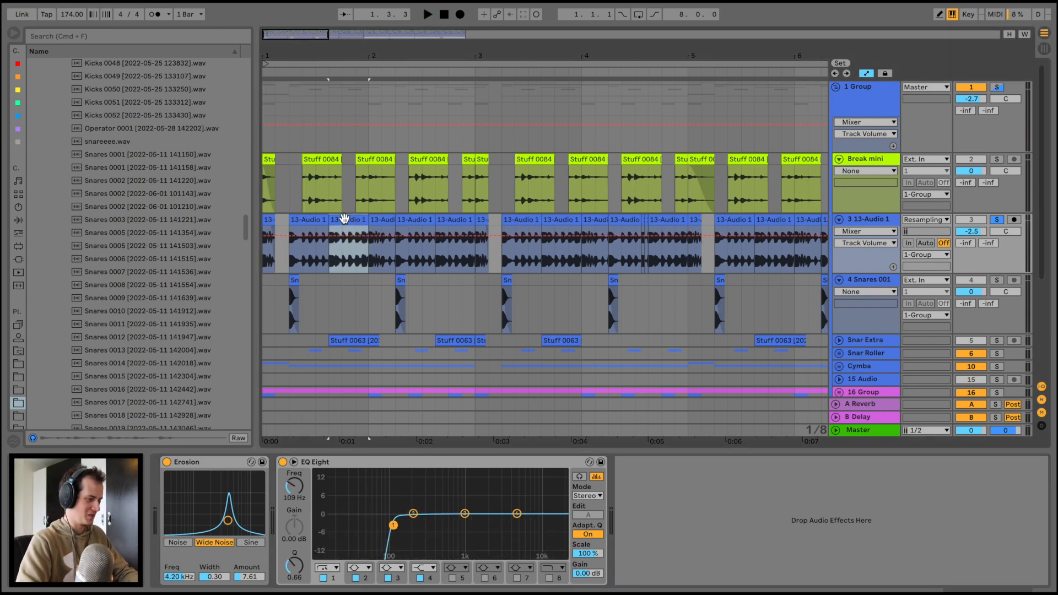
shift+click(269, 195)
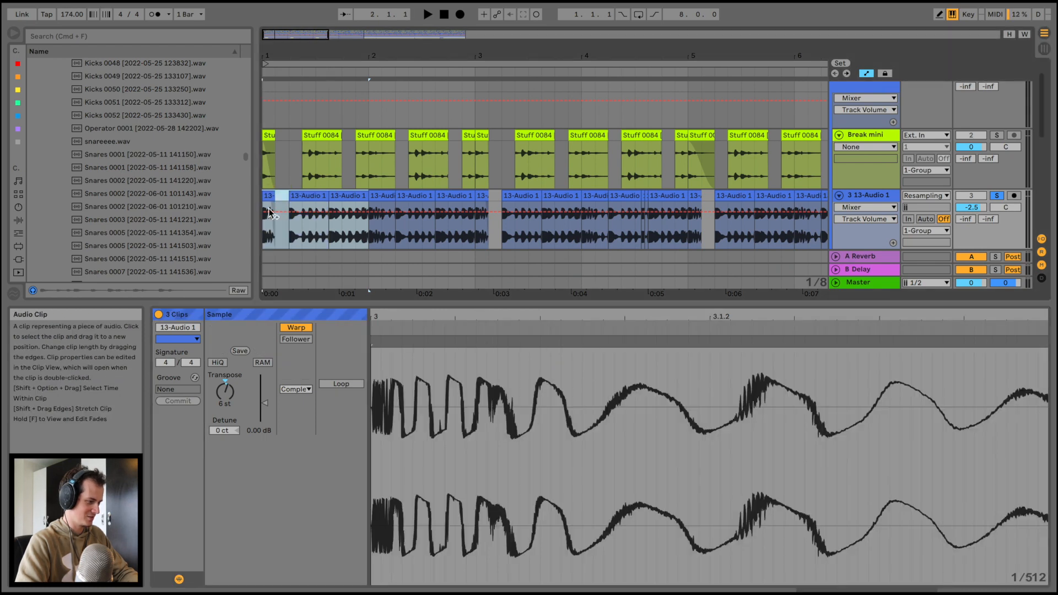
key(space)
double_click(226, 393)
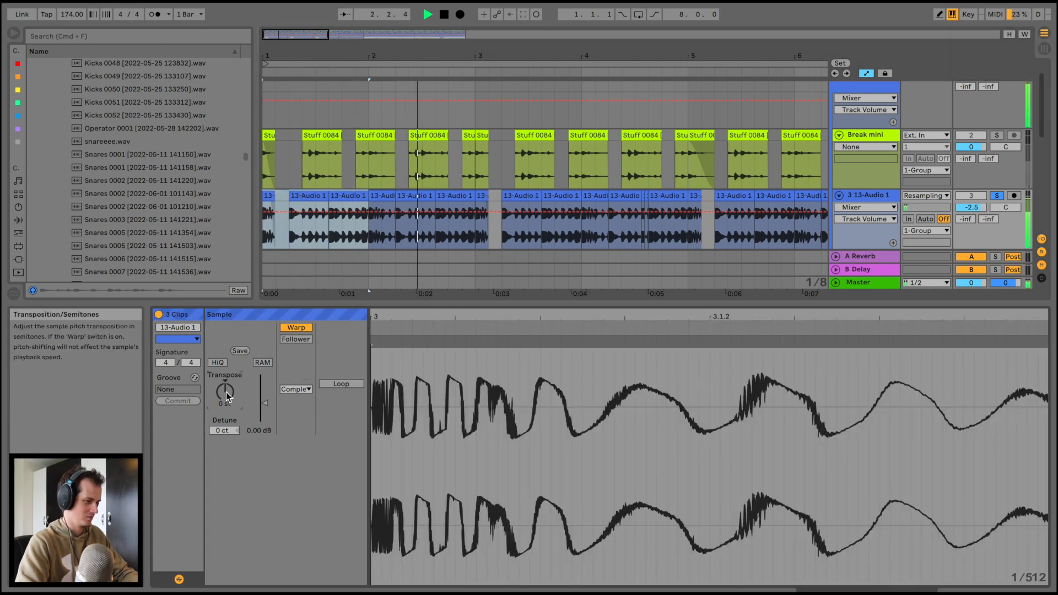
key(space)
key(super+z)
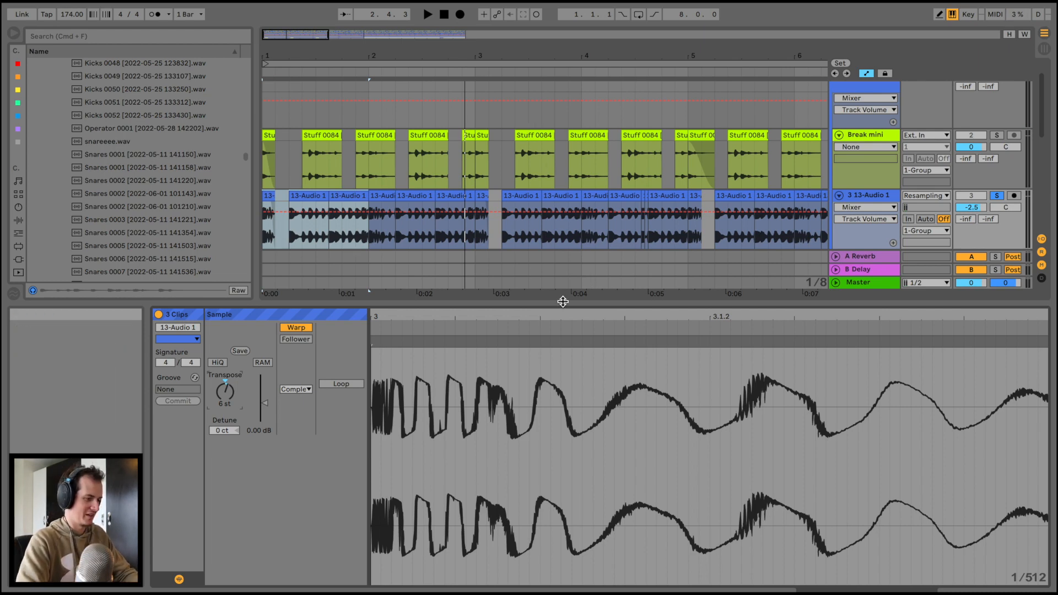
Step: Shrink the clip view, solo Break mini alongside 13-Audio 1 and play both layers together
drag(562, 302, 559, 437)
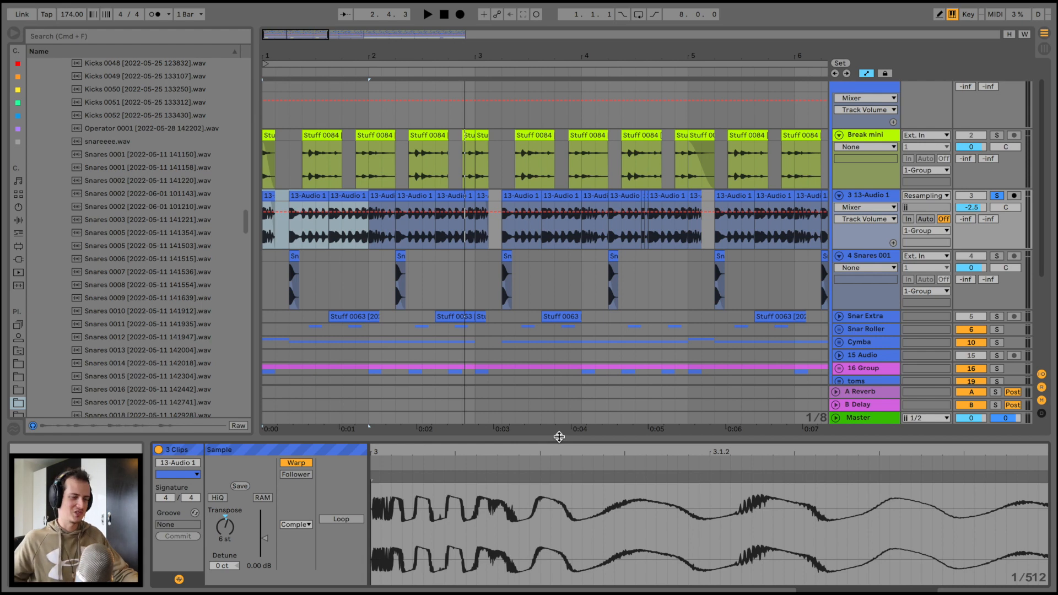
key(space)
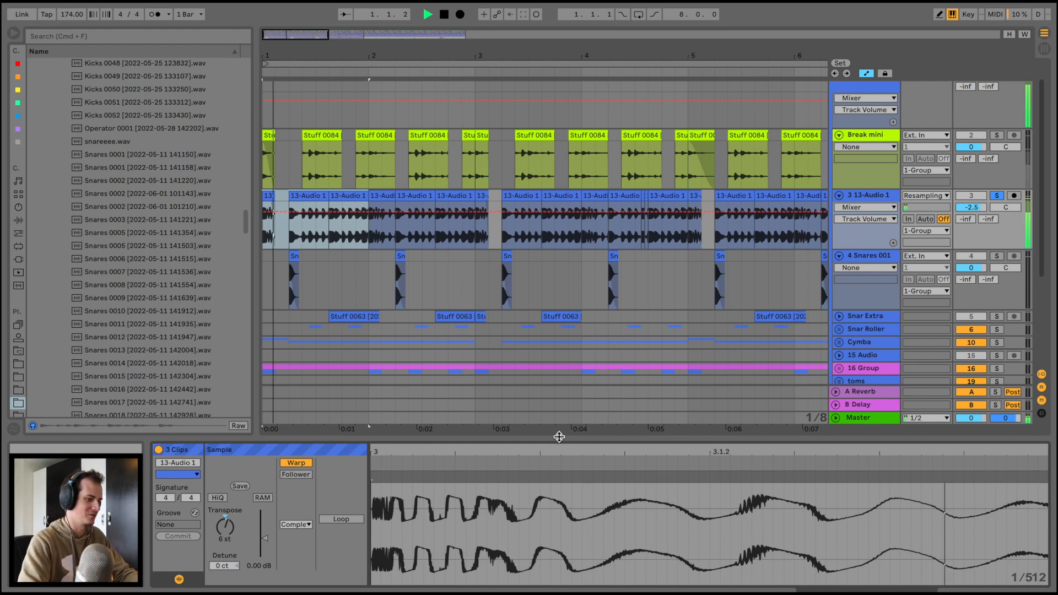
click(996, 136)
key(space)
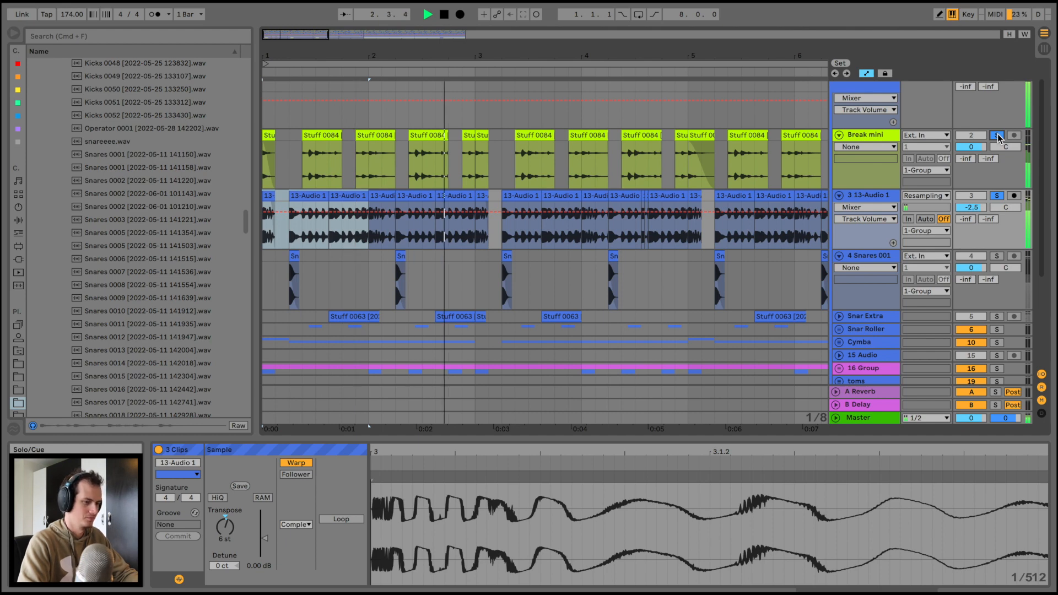
key(space)
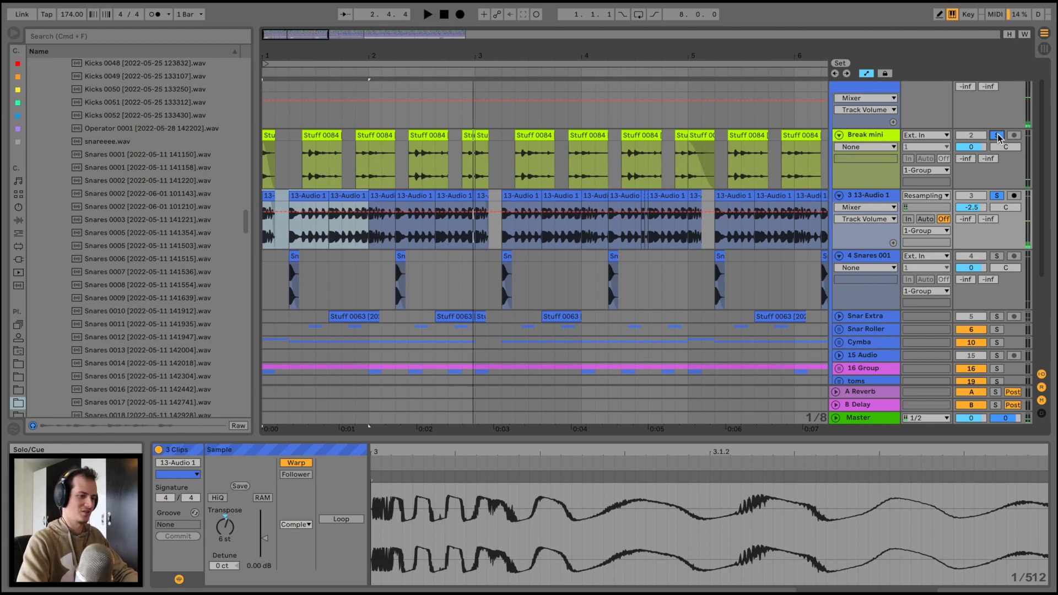
Step: Add the 4 Snares 001 track to the soloed layers and play them from bar 1
click(997, 256)
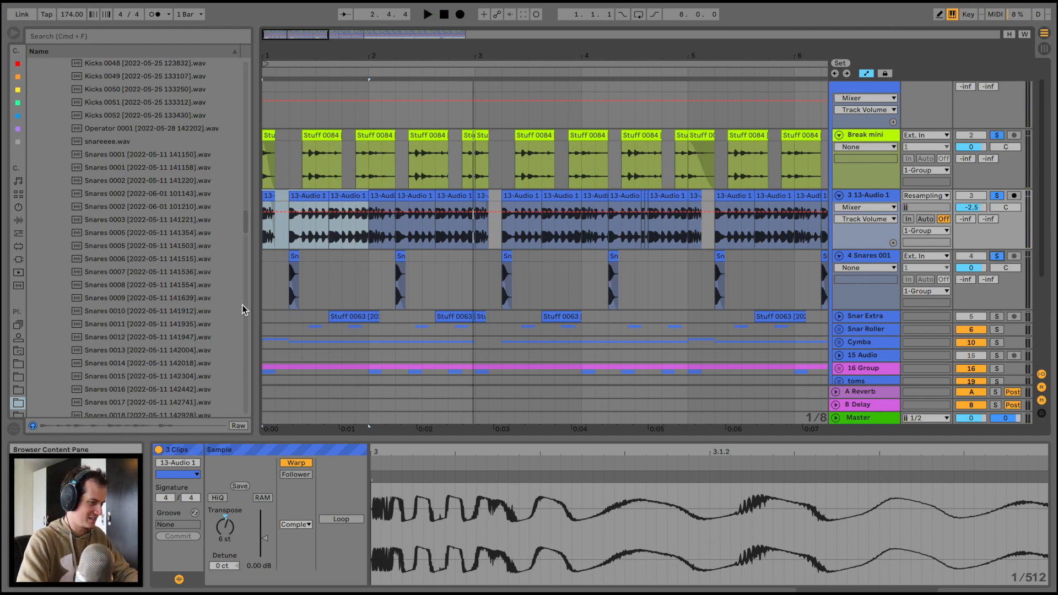
click(269, 280)
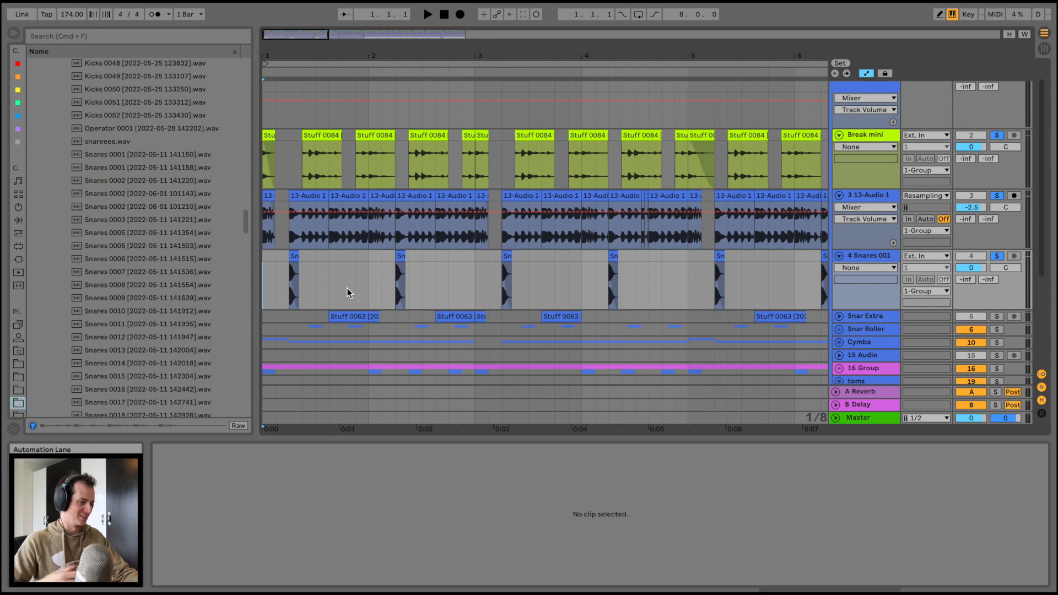
key(space)
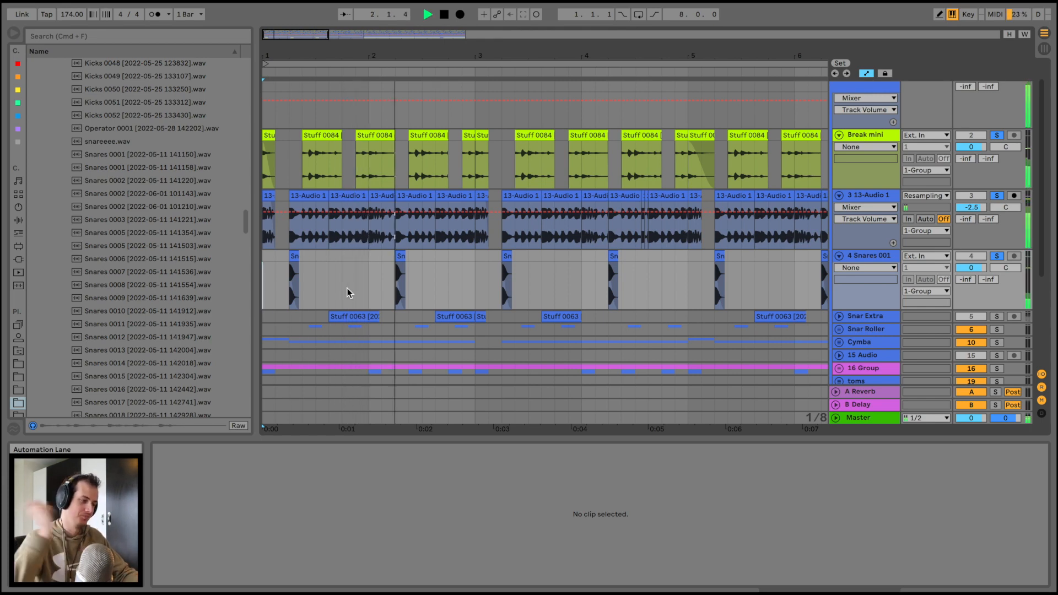
key(space)
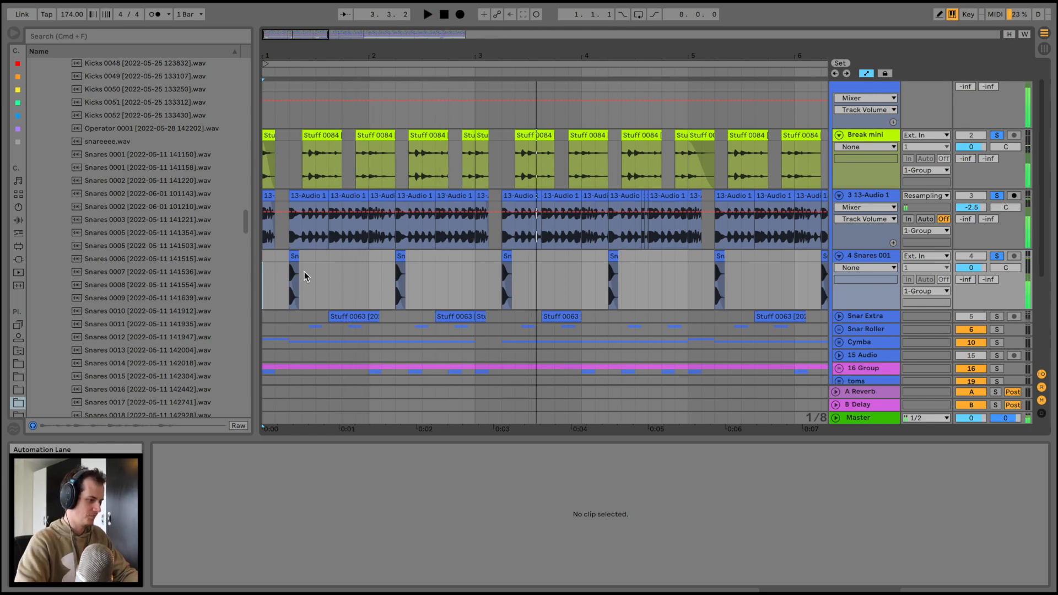
Step: Unfold the Snar Extra track, solo it with the other drum layers and play from bar 1
scroll(821, 302, down, 1)
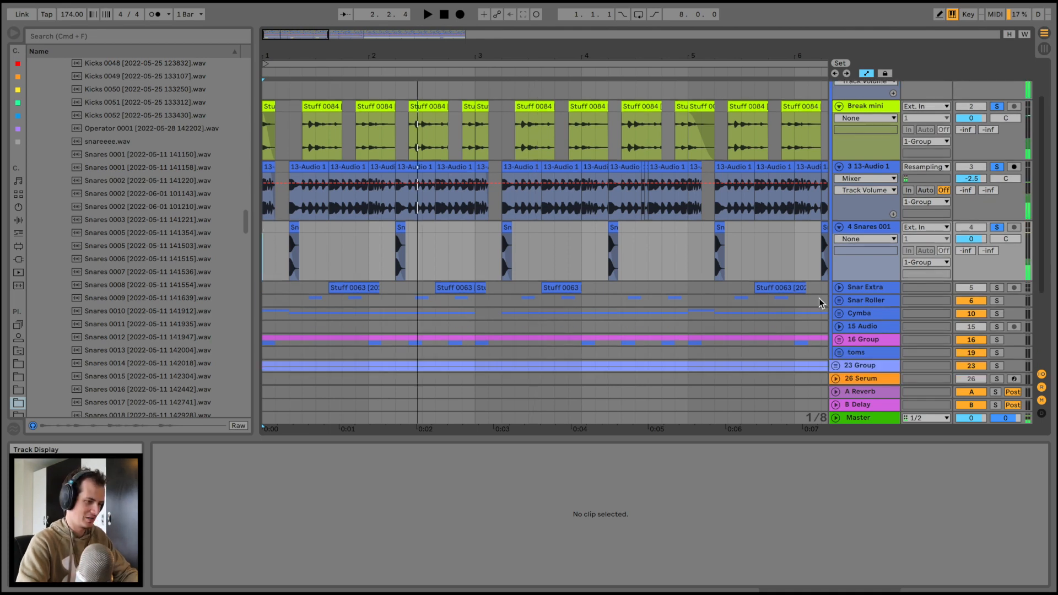
click(838, 287)
scroll(368, 245, down, 1)
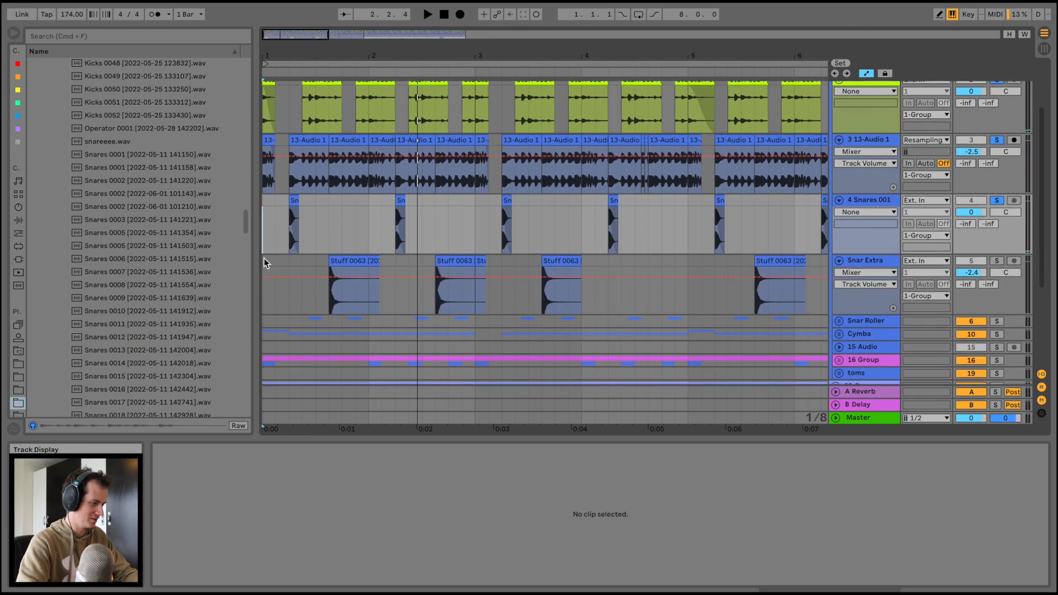
click(996, 261)
key(space)
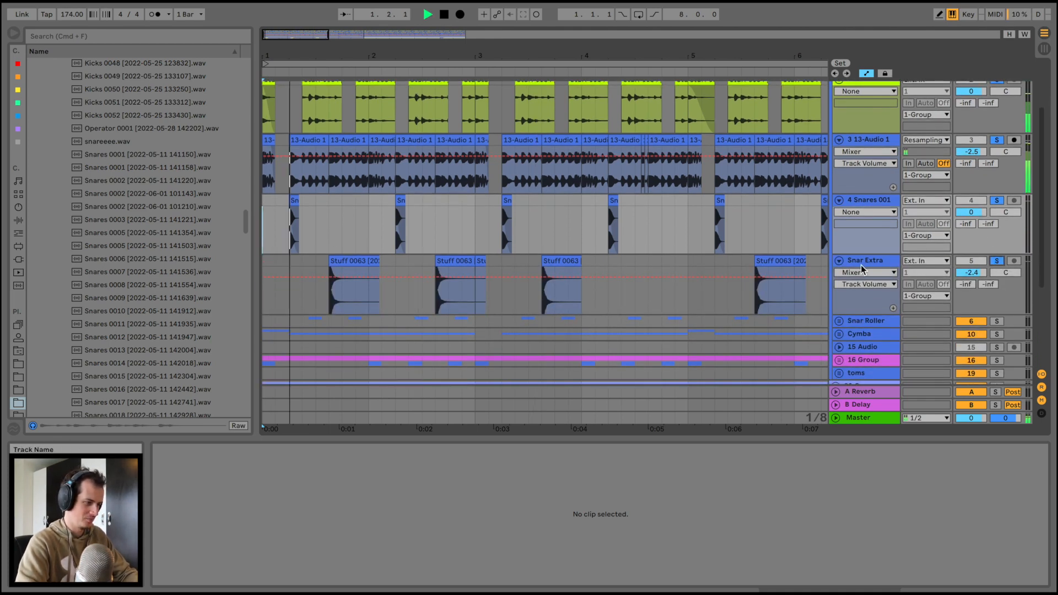
click(862, 263)
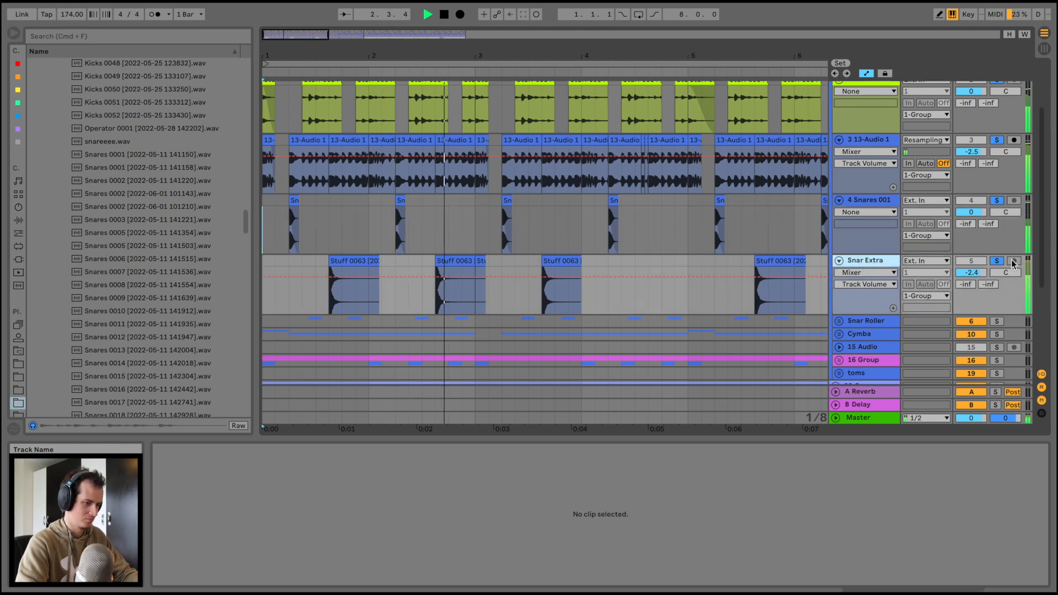
Step: Isolate the Snar Extra track and listen to its first Stuff 0063 hit
key(space)
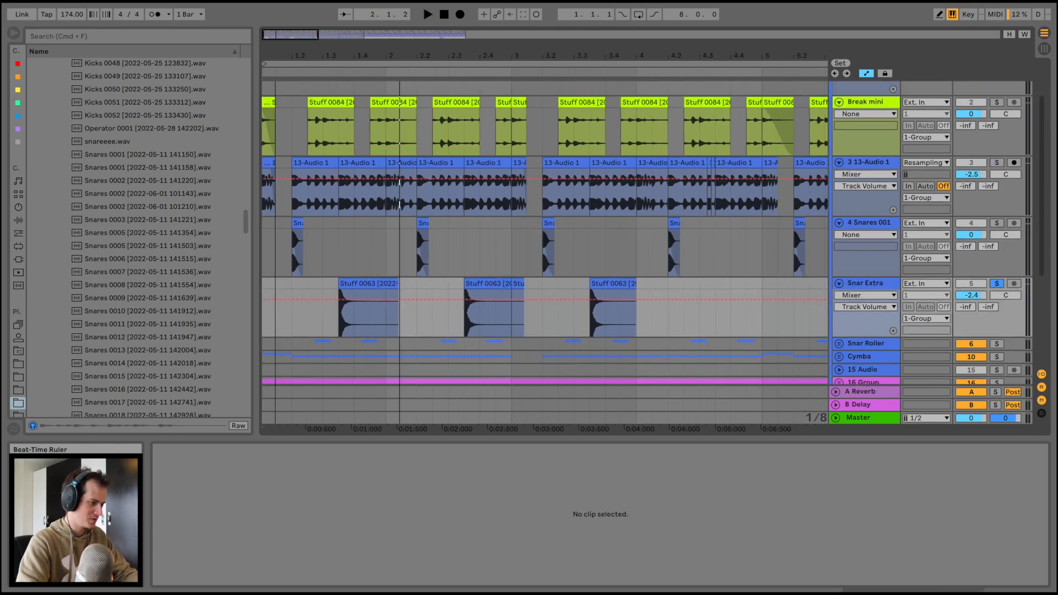
drag(277, 53, 276, 64)
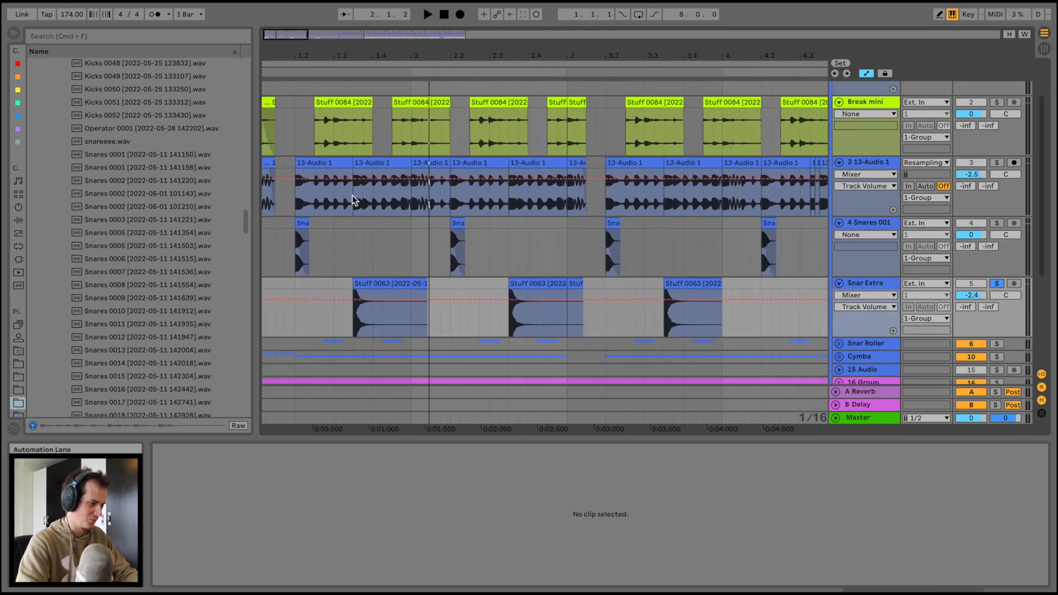
click(353, 199)
key(space)
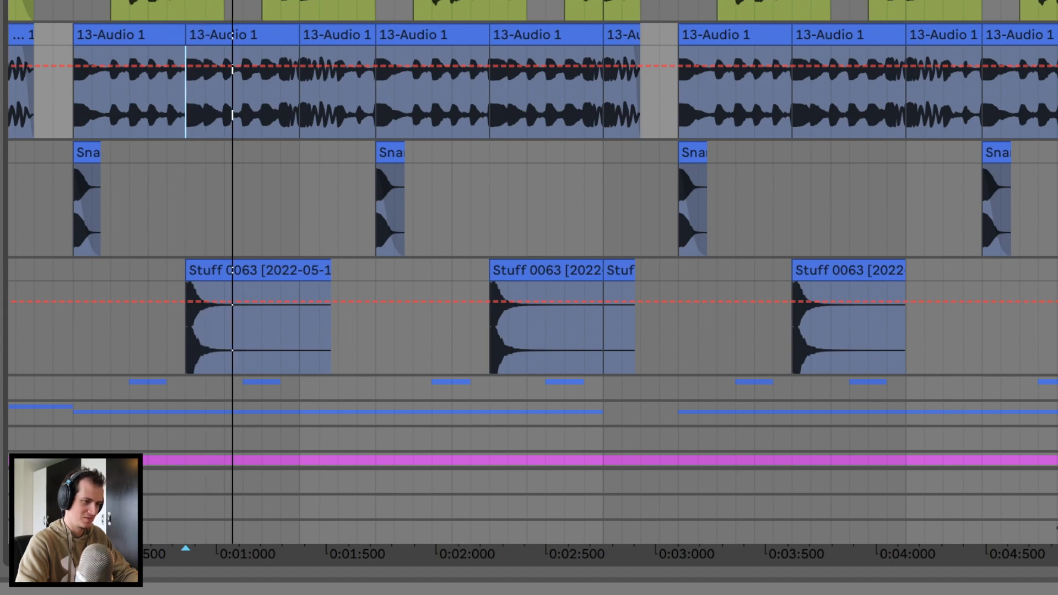
key(space)
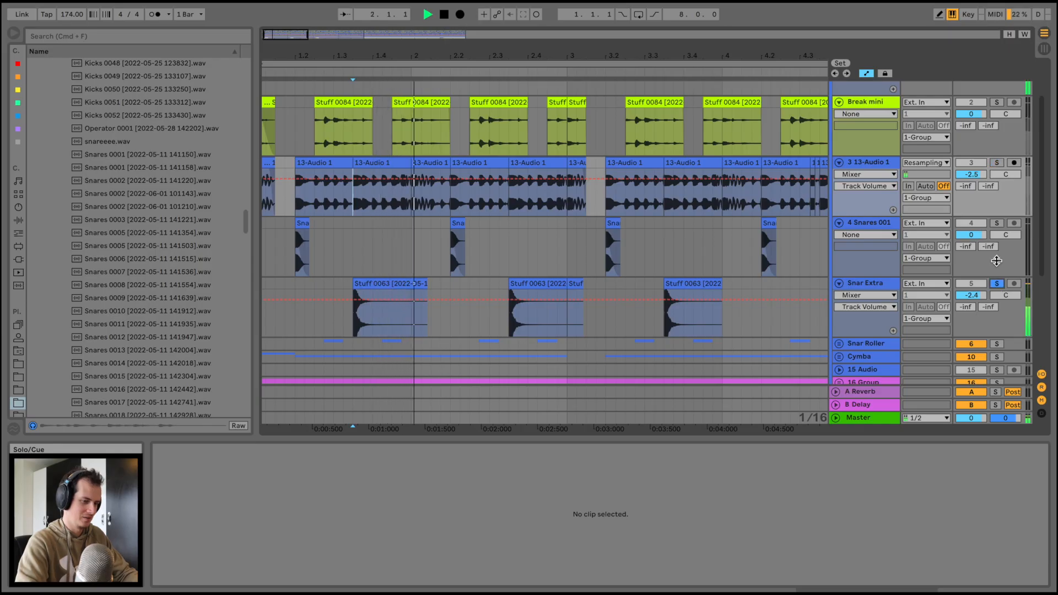
key(space)
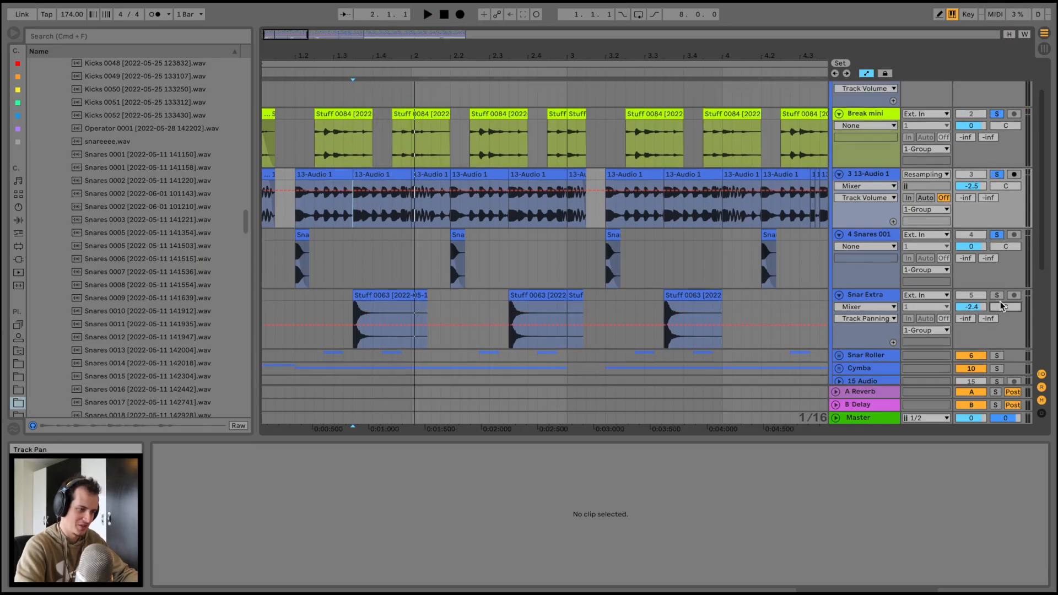
Step: Solo Snar Extra with the other drum layers, and unfold the Snar Roller group and its 7 Snares 001 track
click(996, 296)
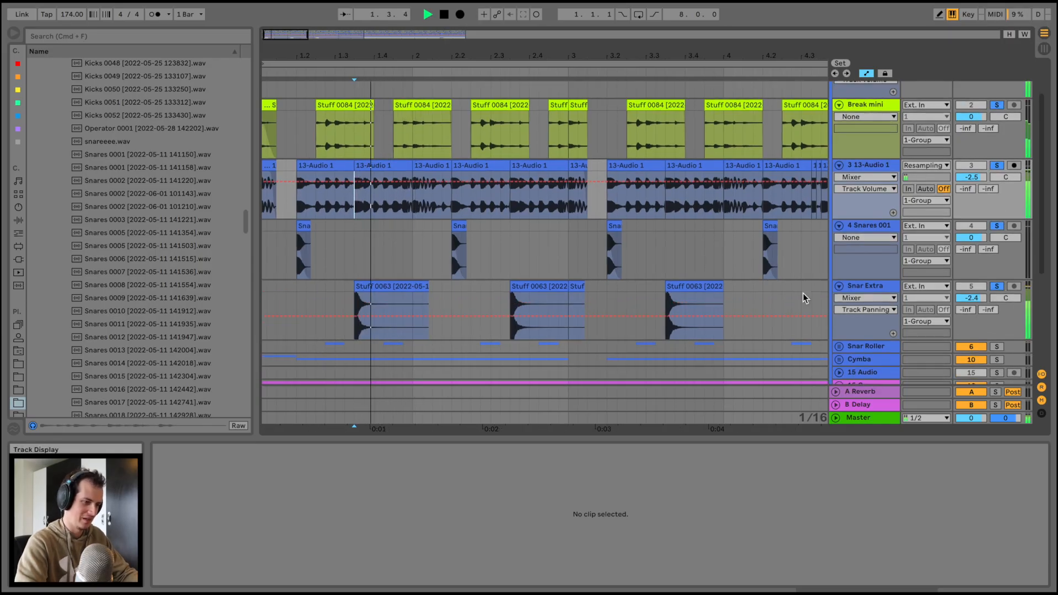
click(839, 354)
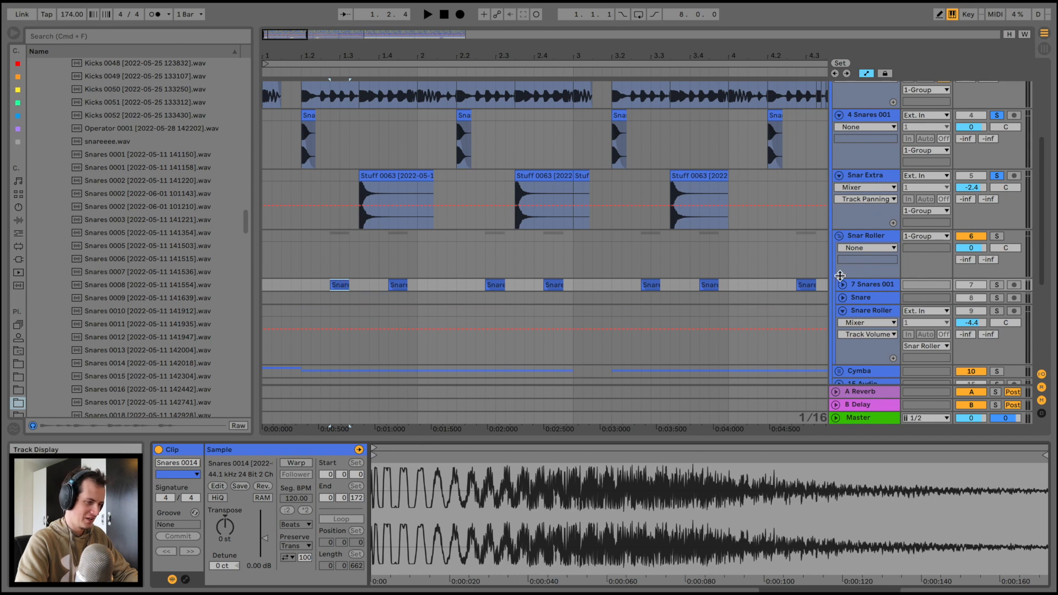
click(842, 284)
Step: Examine the first Snares 0014 clip on the 7 Snares 001 track up close and listen to it with the soloed layers
drag(332, 52, 333, 147)
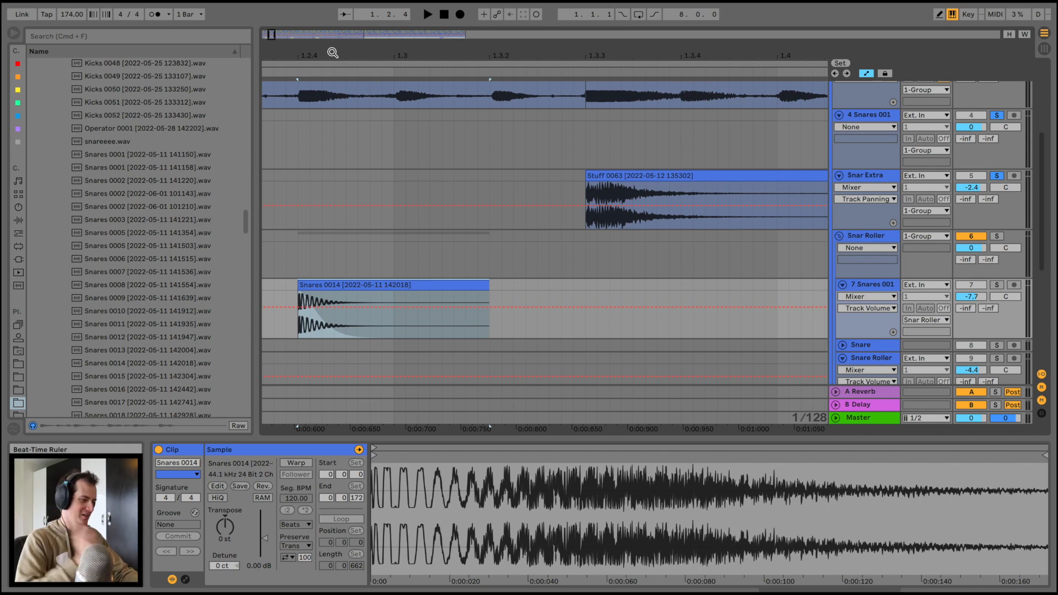
drag(333, 52, 333, 48)
key(space)
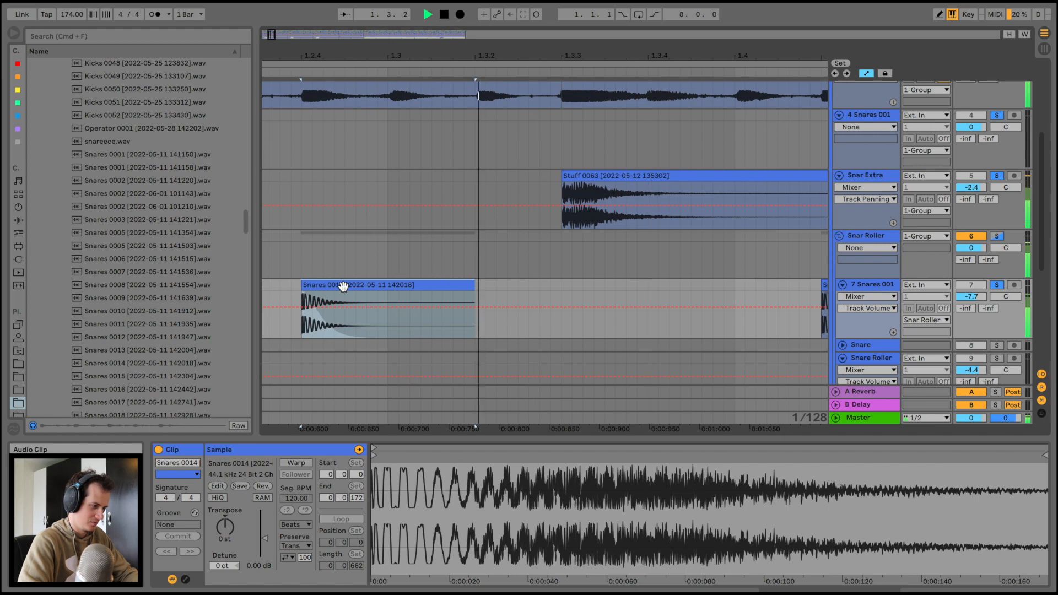
key(space)
Step: Try a fuller fade-out curve on the first Snares 0014 clip during playback, and restore the steep fade
key(a)
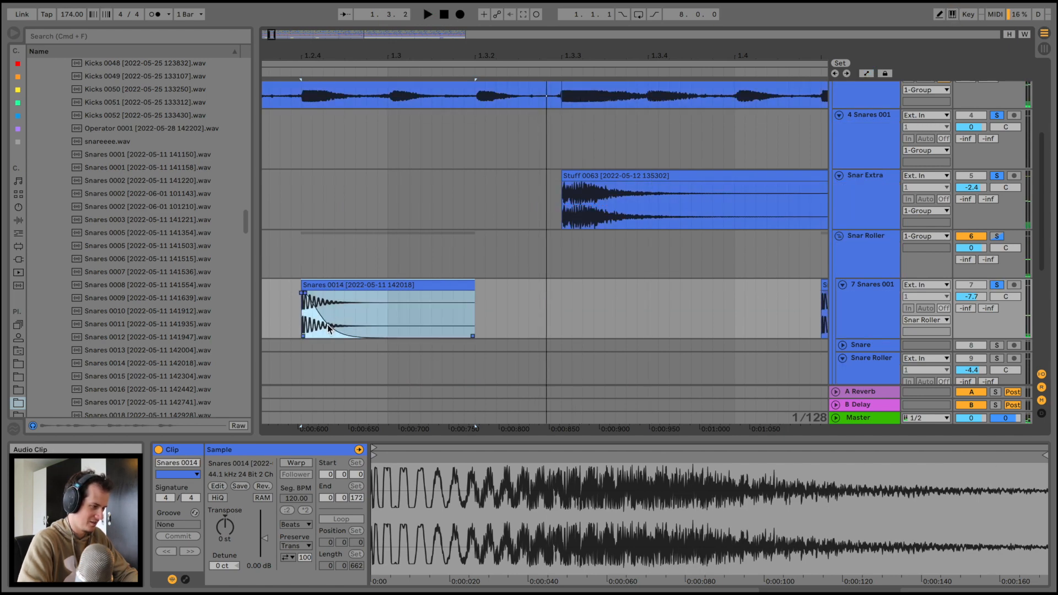
drag(326, 327, 456, 292)
key(space)
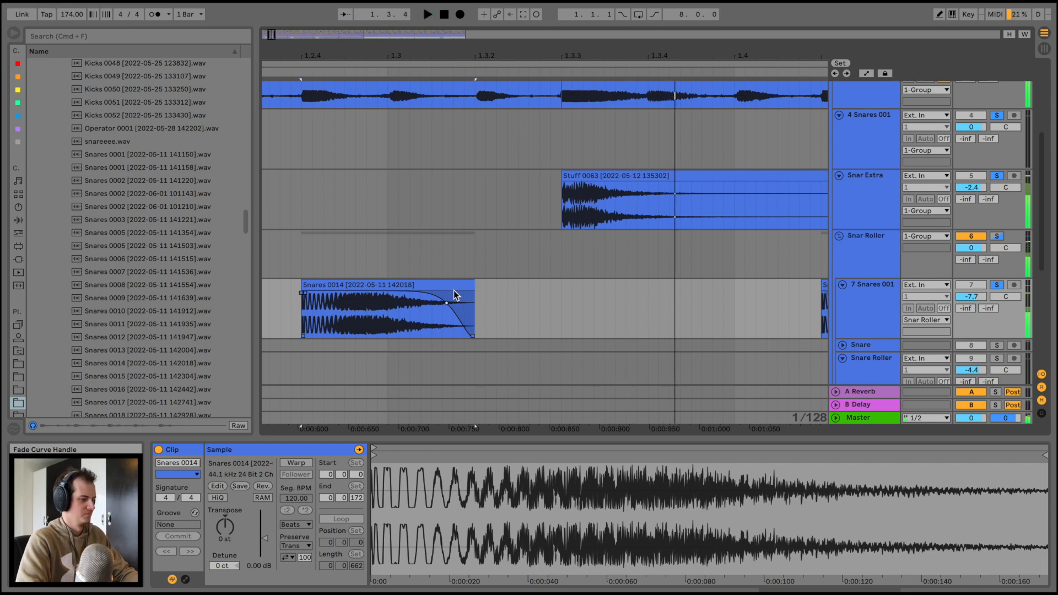
key(space)
drag(456, 293, 331, 328)
Step: Listen repeatedly to the snare, Snar Extra and Snar Roller layers together, continuing past bar 5
key(space)
key(space)
key(space)
key(space)
key(space)
key(space)
drag(411, 55, 341, 51)
key(space)
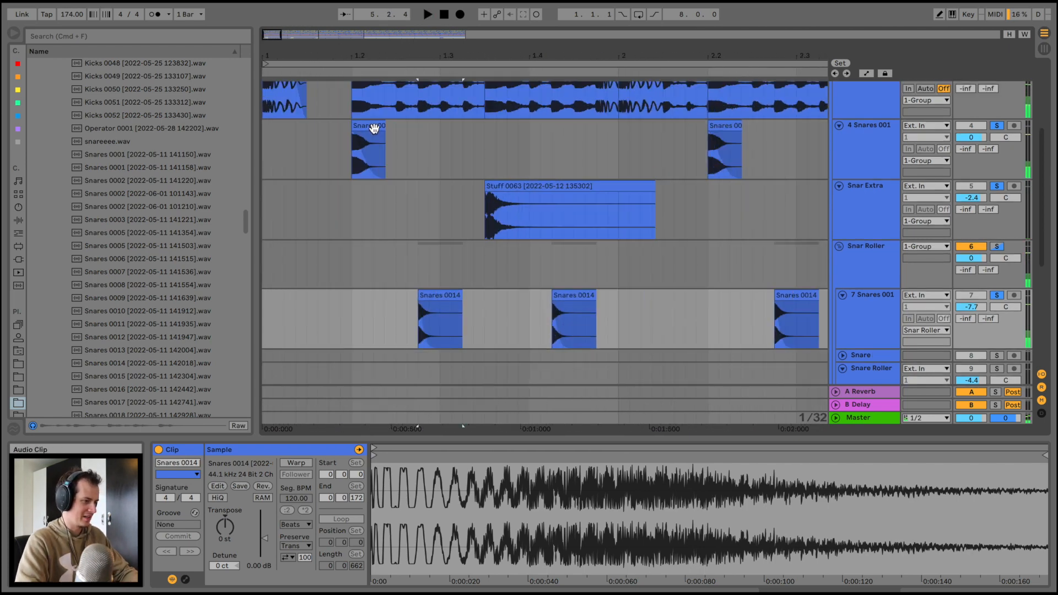
drag(373, 128, 546, 138)
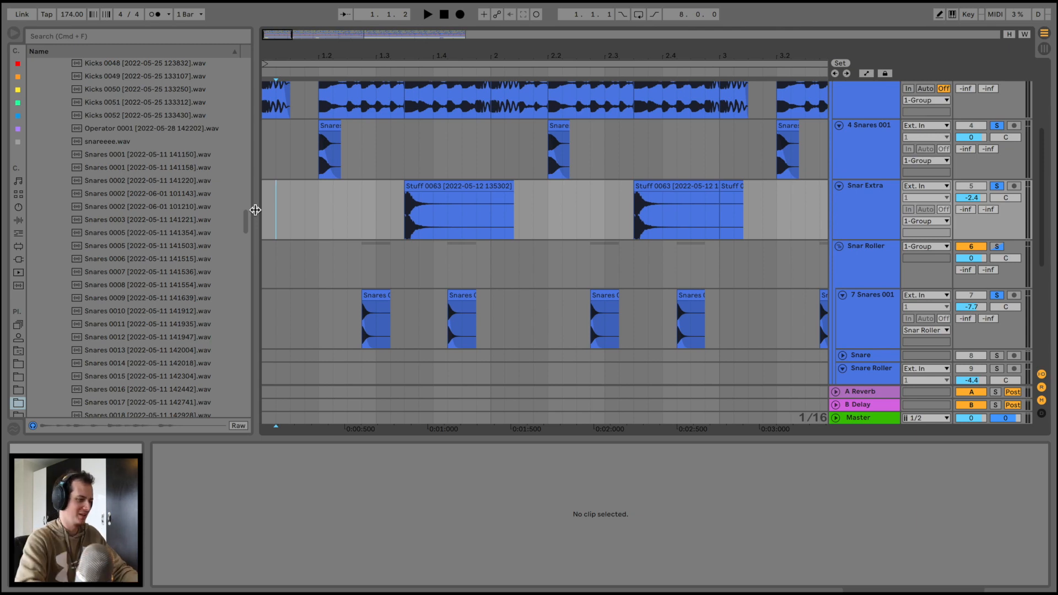
Step: Solo the Cymba group and listen to its cymbals and hats from the start and from bar 9
scroll(323, 265, down, 3)
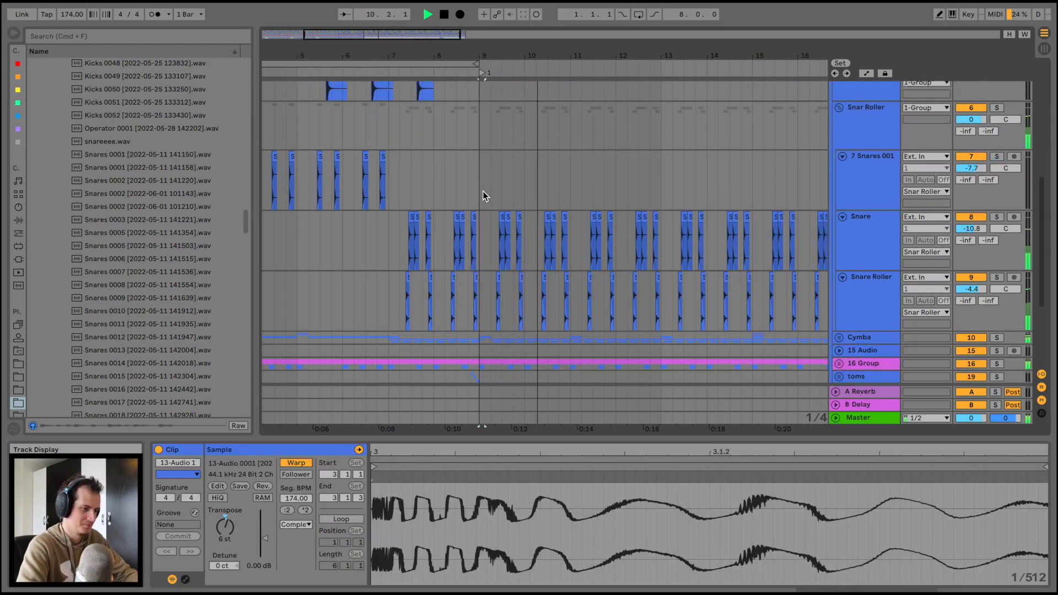
click(996, 217)
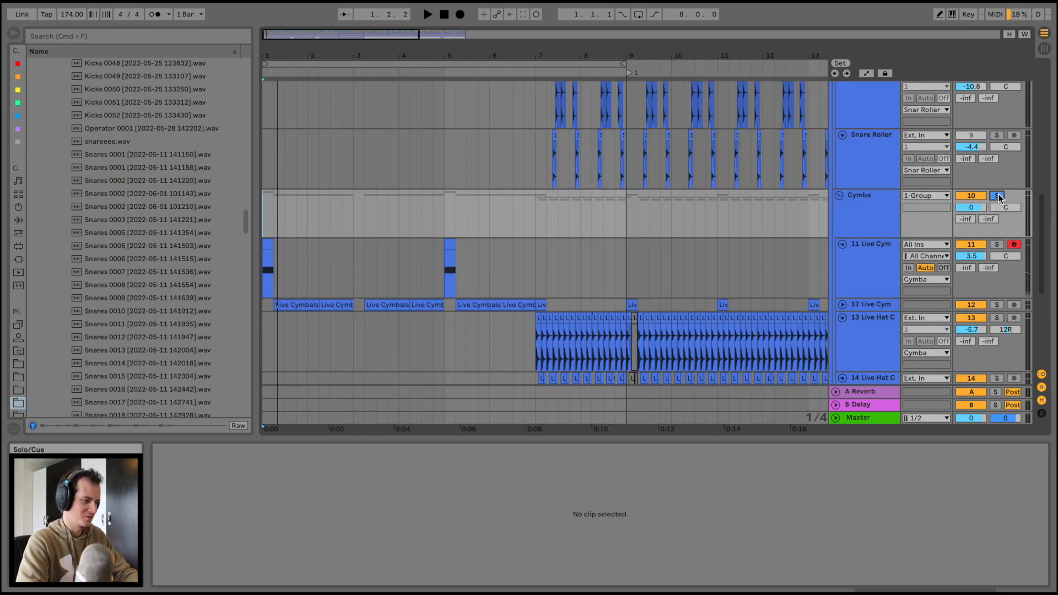
click(998, 196)
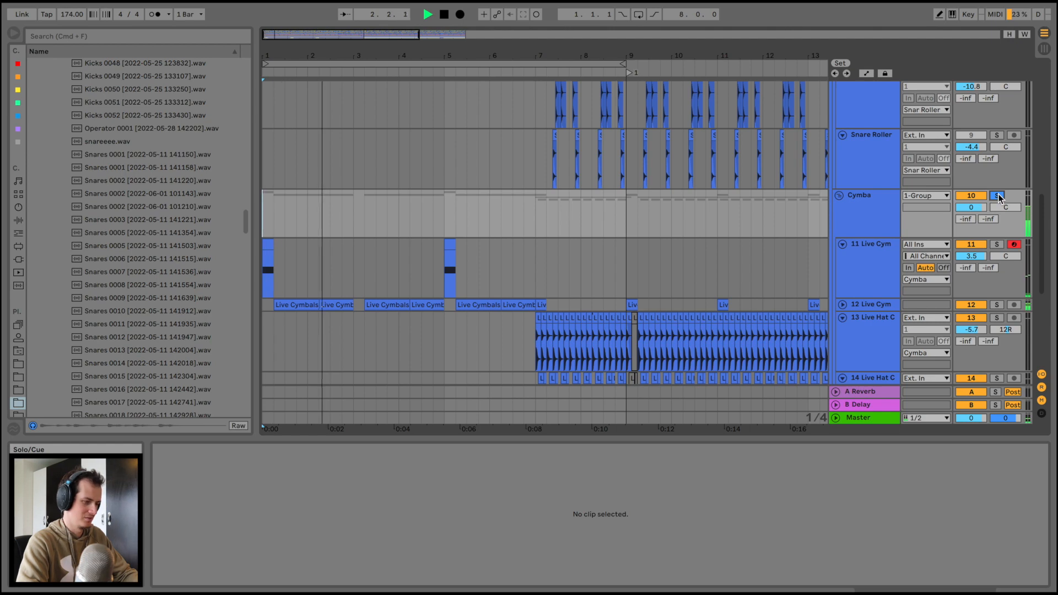
click(630, 231)
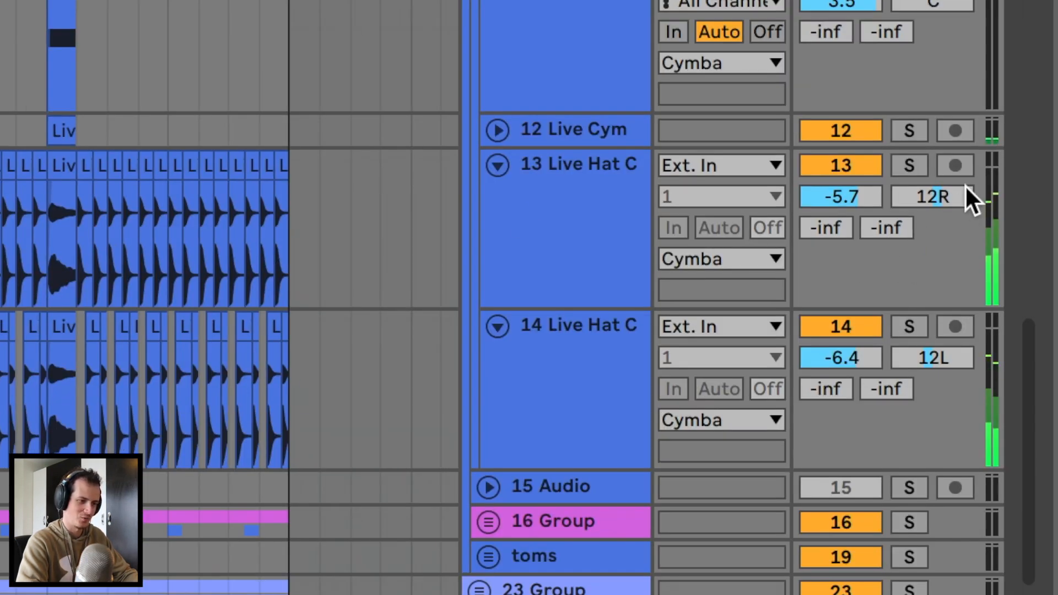
key(space)
scroll(377, 279, left, 5)
scroll(377, 279, up, 4)
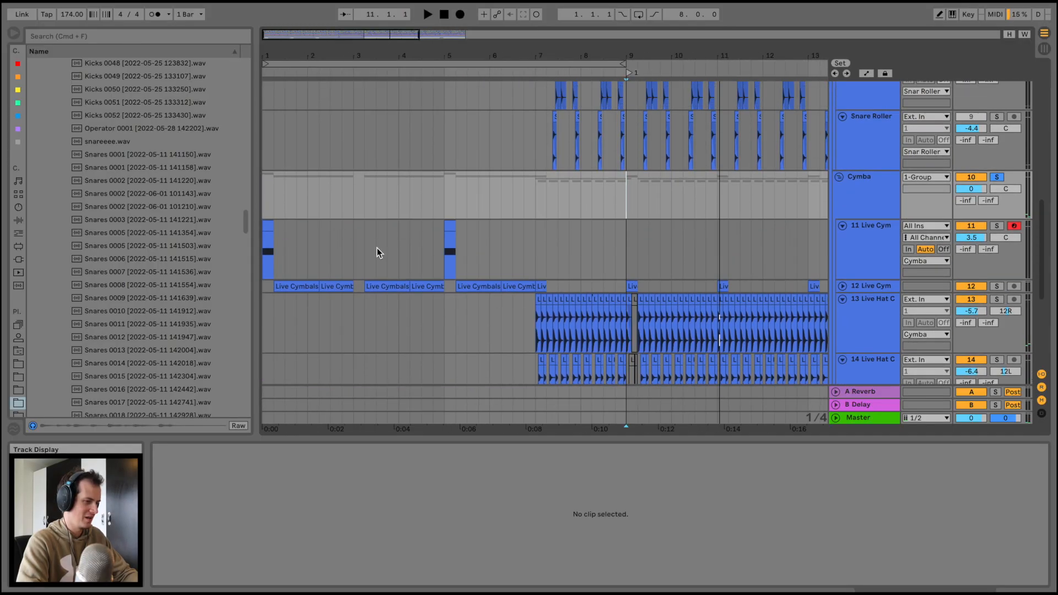
Step: Solo the 11 Live Cym track and listen to its first clip at bar 1 a few times
click(856, 242)
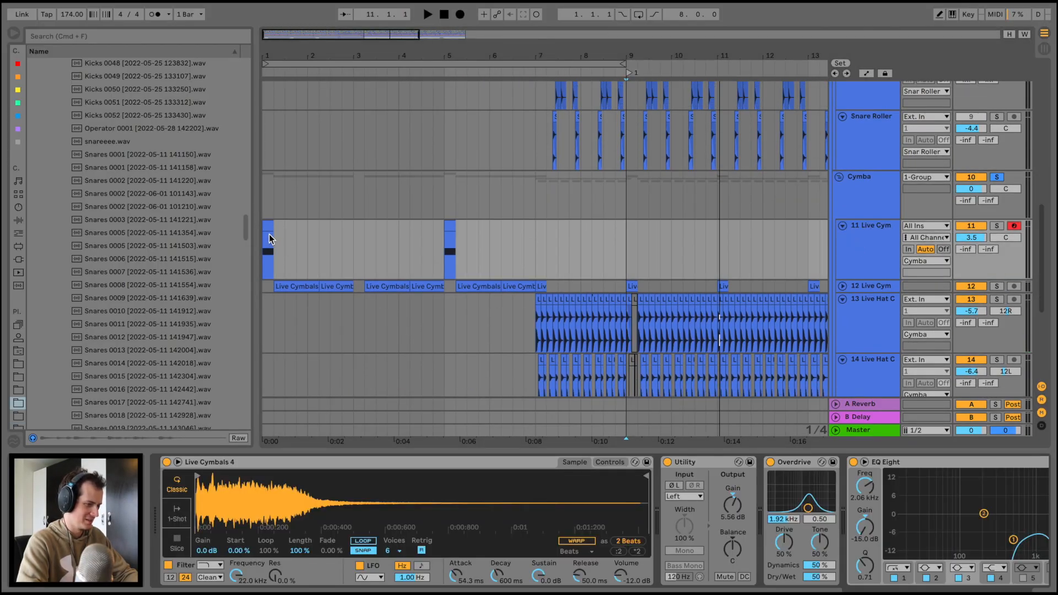
click(267, 226)
key(space)
key(space)
key(space)
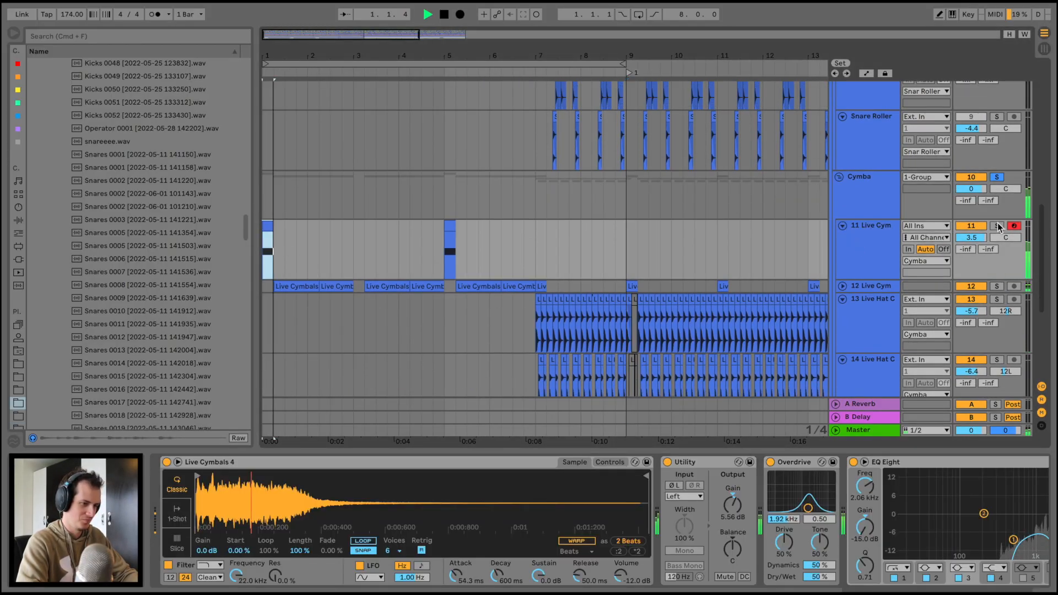
key(space)
key(space)
click(997, 226)
key(space)
Step: Look through the effects on the 11 Live Cym track, from the Utility to the last EQ Eight
scroll(501, 521, right, 10)
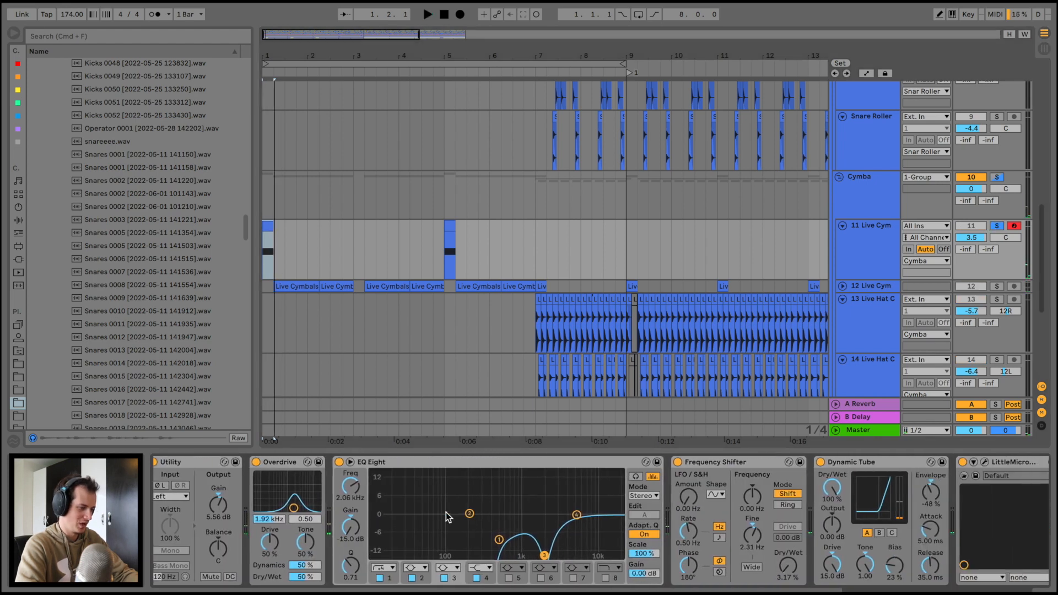
scroll(545, 536, right, 5)
scroll(594, 553, right, 6)
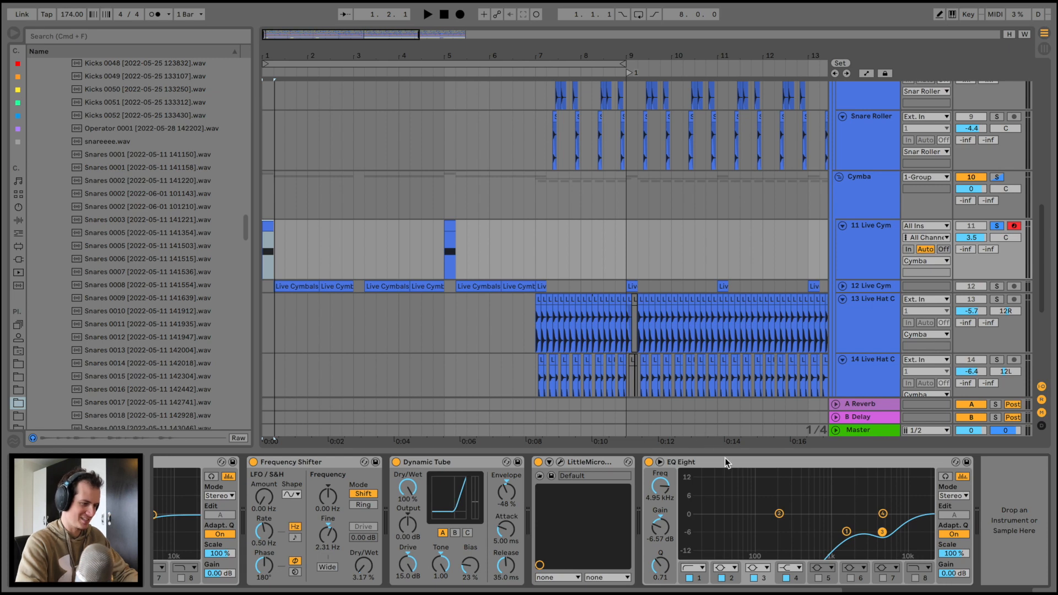
Step: Compare the Live Cymbals 4 sound with its pitch envelope off and on
scroll(435, 512, left, 20)
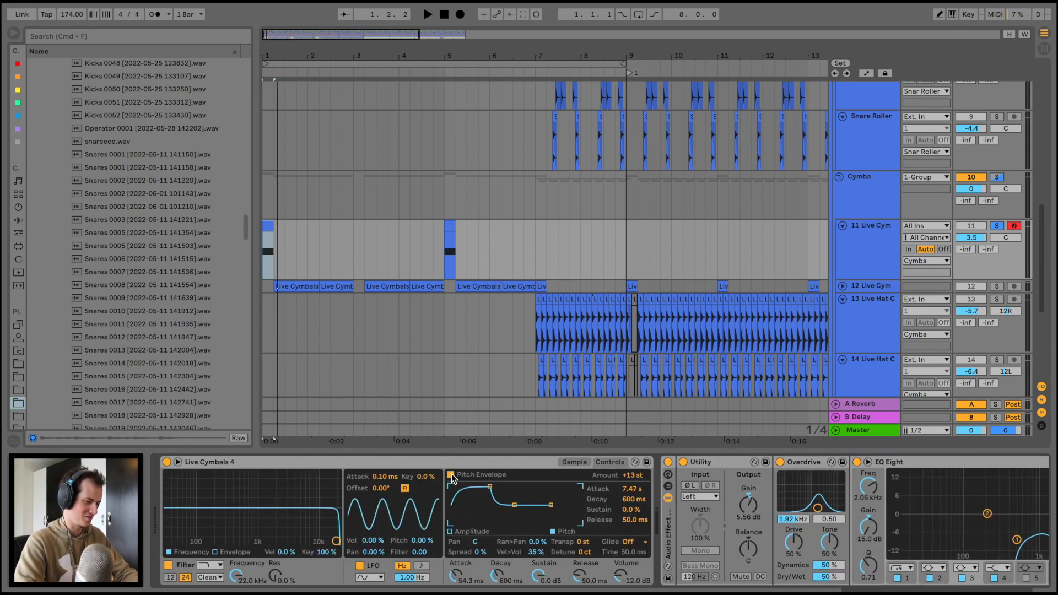
key(space)
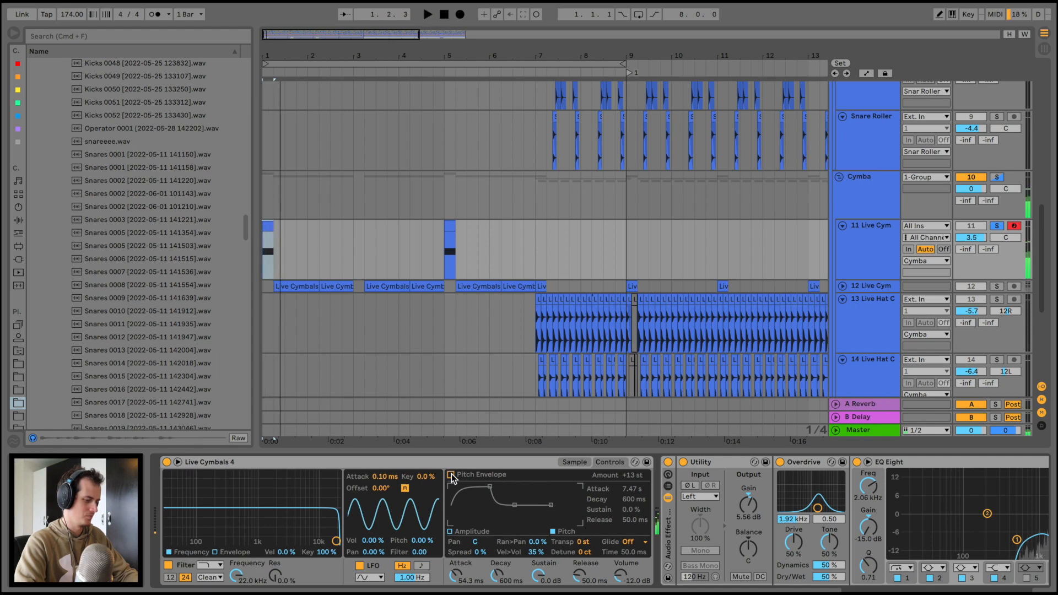
key(space)
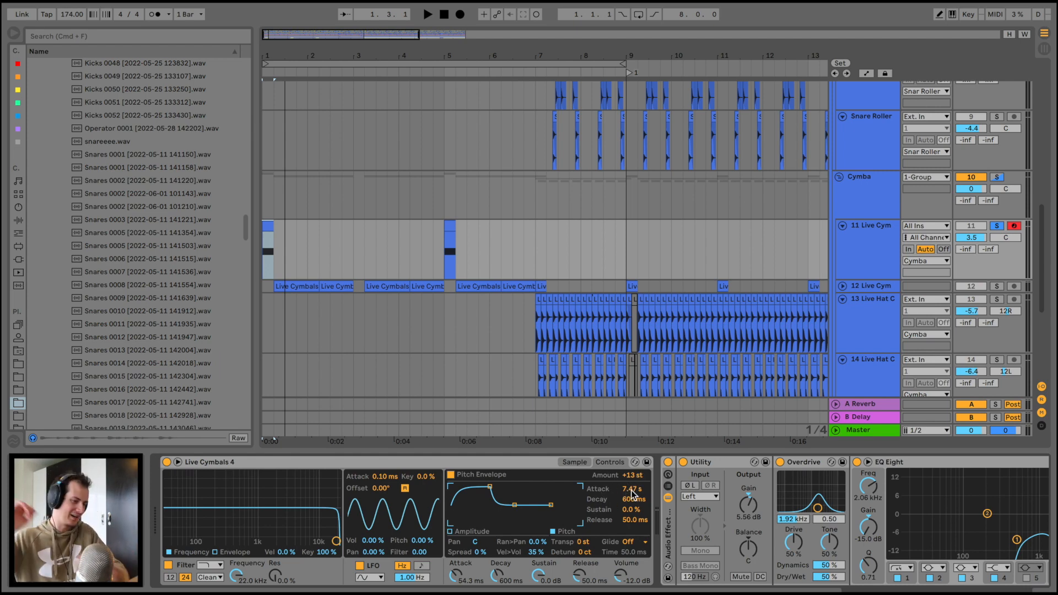
Step: Try Live Cymbals 4 pitch envelope attacks such as 40.7 ms and 485 ms during playback, and leave it at 4.78 s
drag(634, 489, 633, 529)
key(space)
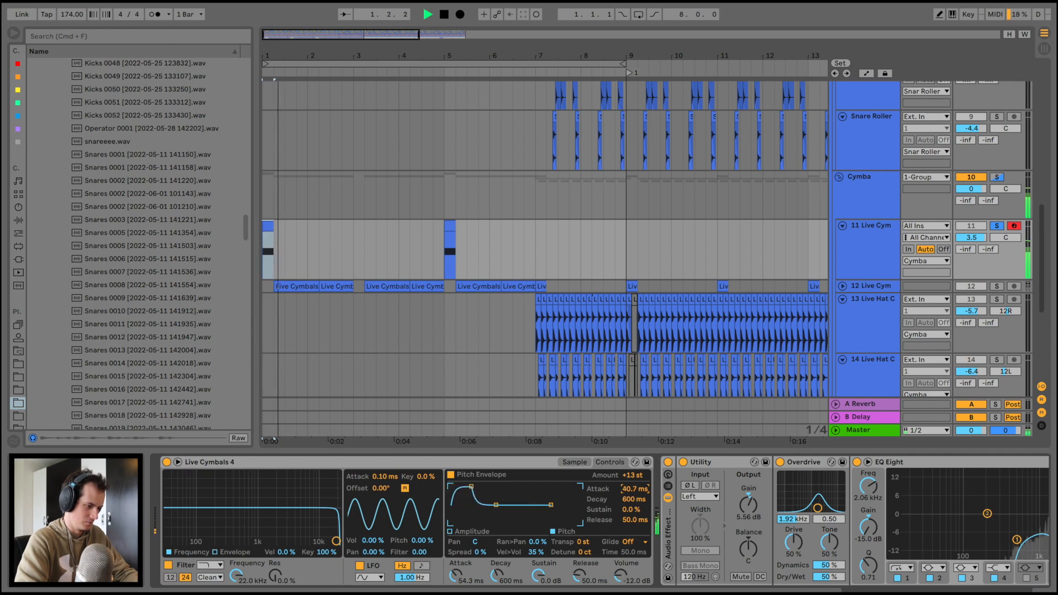
mouse_move(633, 488)
mouse_down()
mouse_move(633, 468)
mouse_move(633, 492)
mouse_up()
key(space)
key(space)
key(space)
key(space)
key(space)
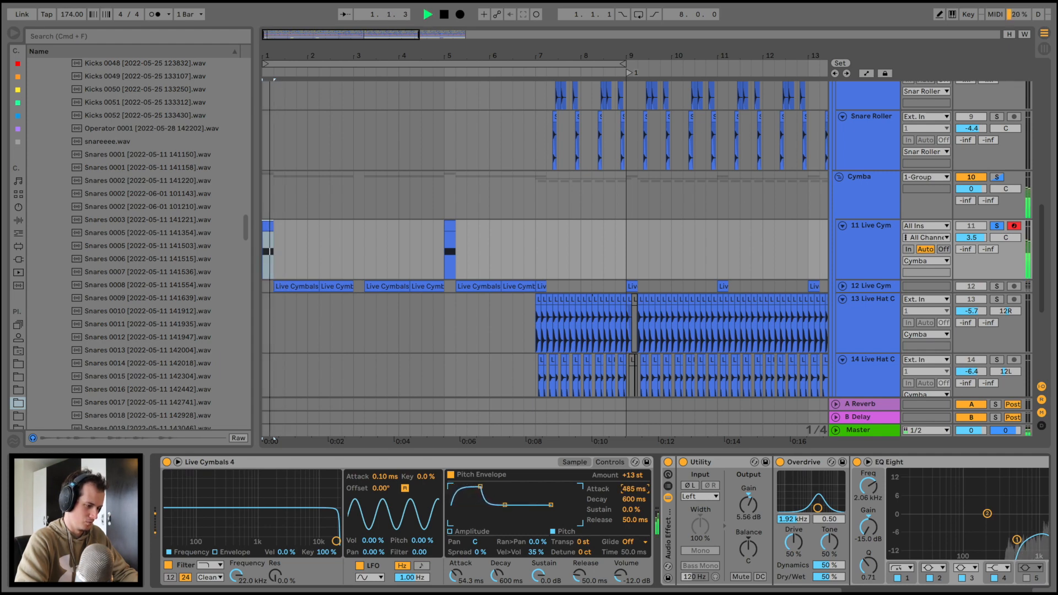
Step: Unfold 16 Group, solo its blue kick track and listen to that kick from the start
scroll(794, 302, up, 3)
scroll(794, 302, down, 6)
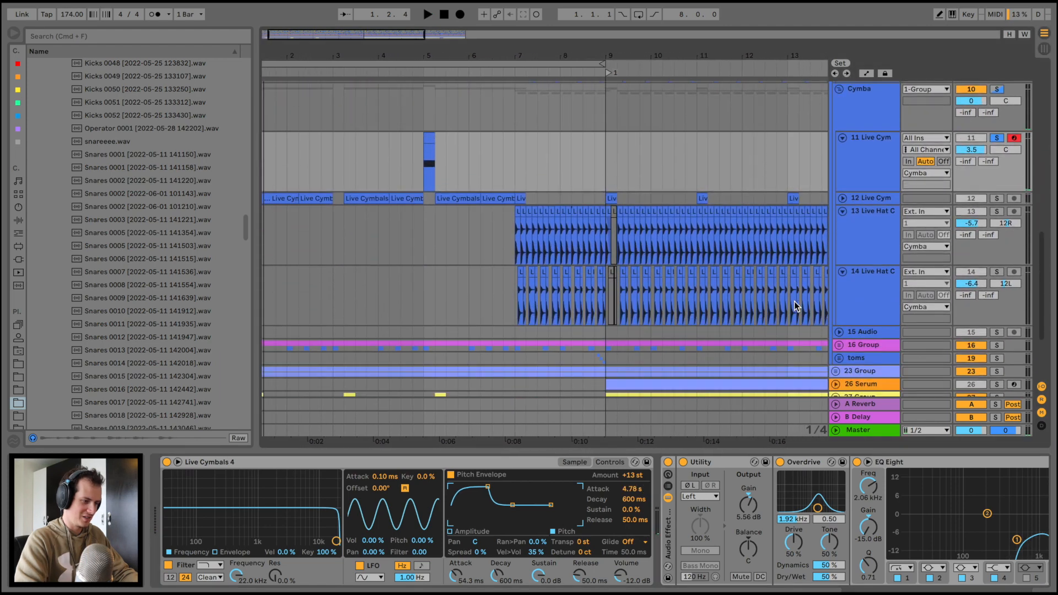
click(838, 365)
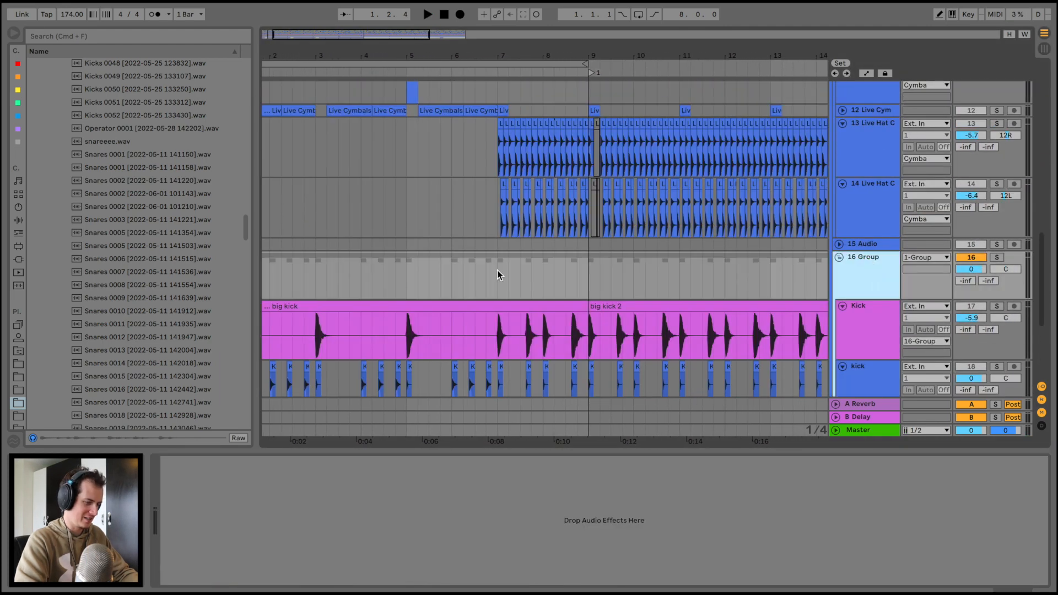
scroll(497, 270, left, 2)
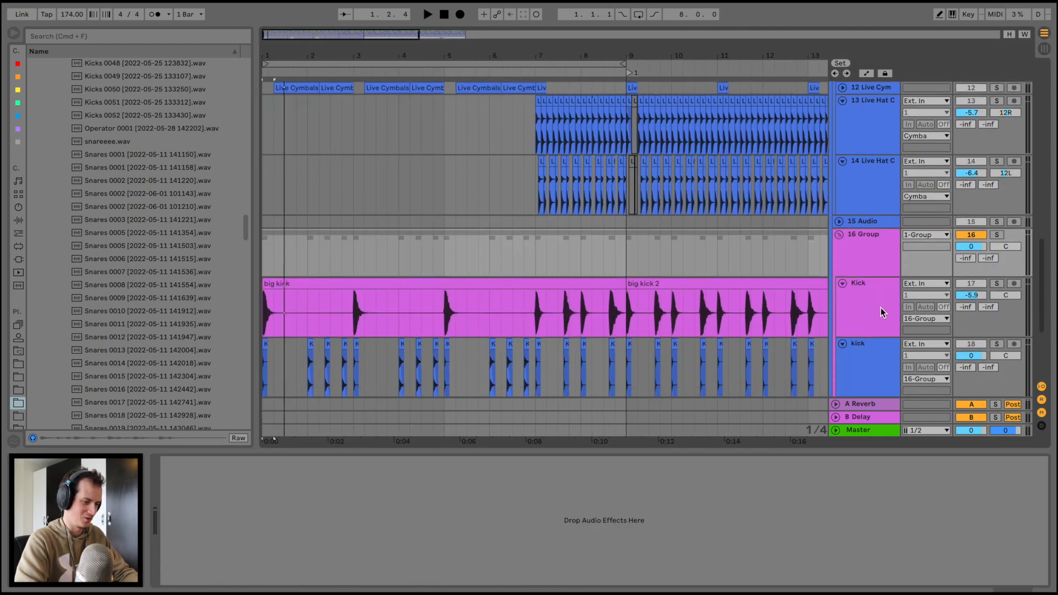
click(866, 351)
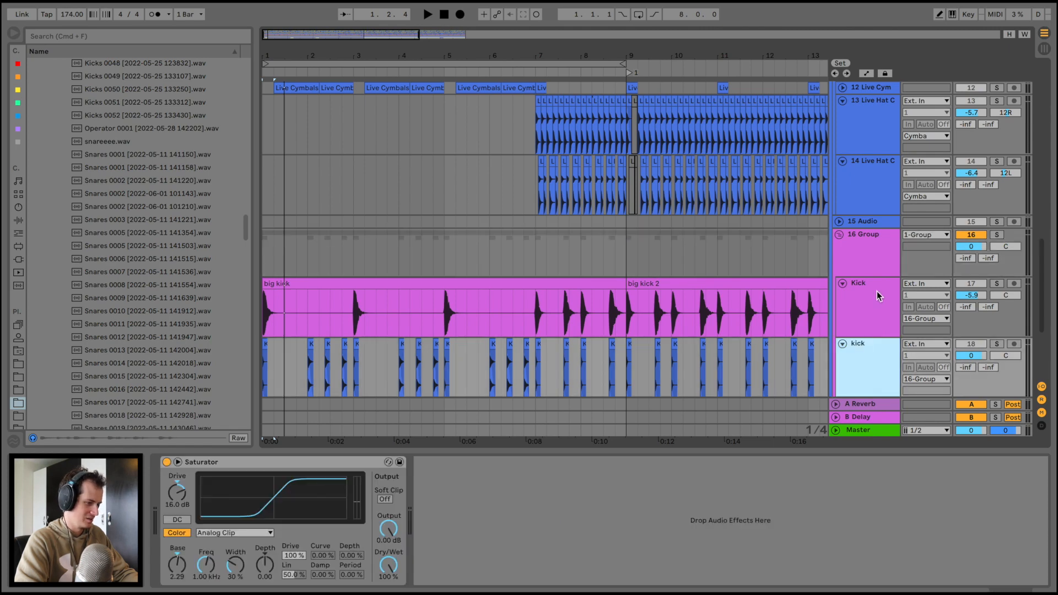
click(997, 344)
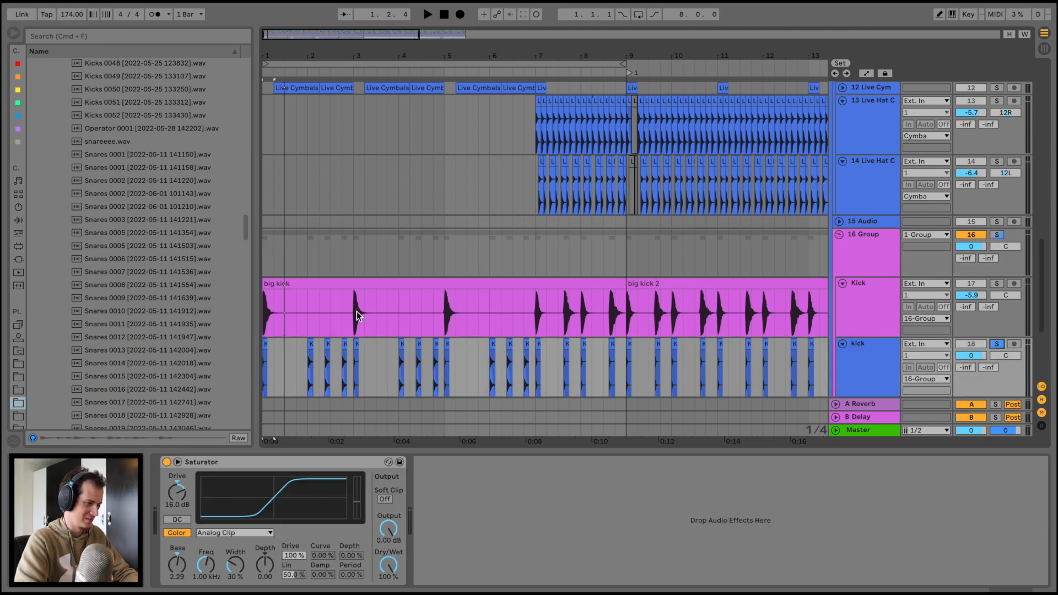
key(space)
mouse_move(269, 51)
mouse_down()
mouse_move(269, 126)
mouse_move(269, 51)
mouse_up()
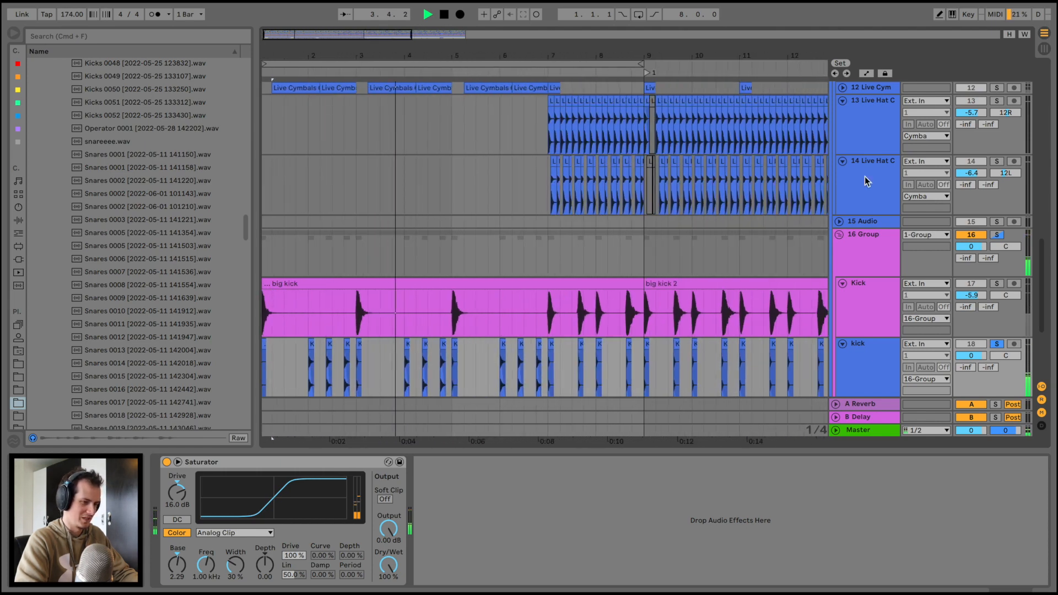
key(space)
Step: Solo the whole 16 Group, check the pink Kick track's Saturator, and listen to both kick layers together
click(998, 235)
click(874, 309)
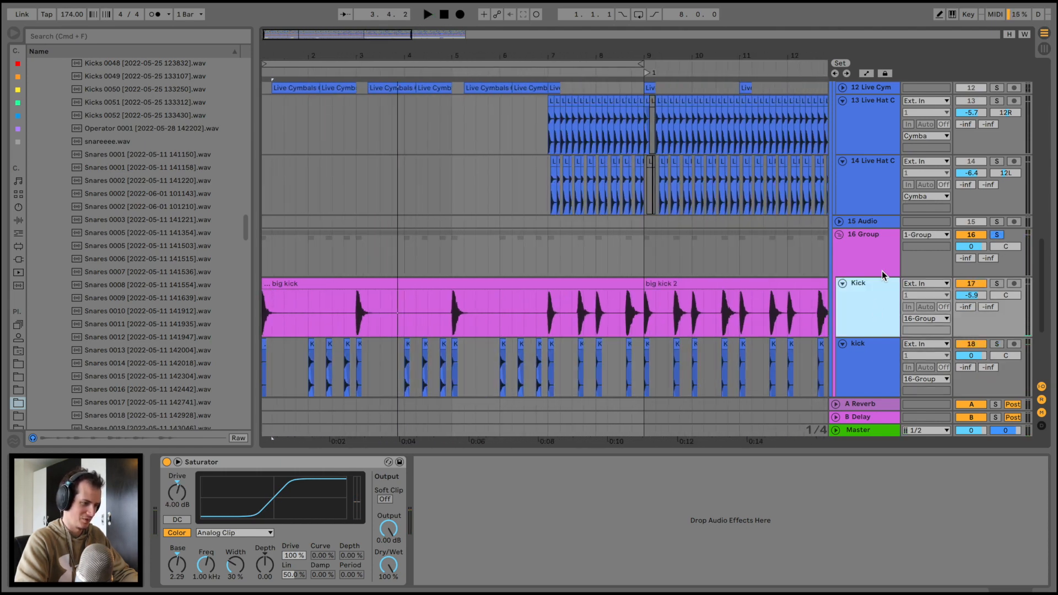
click(879, 287)
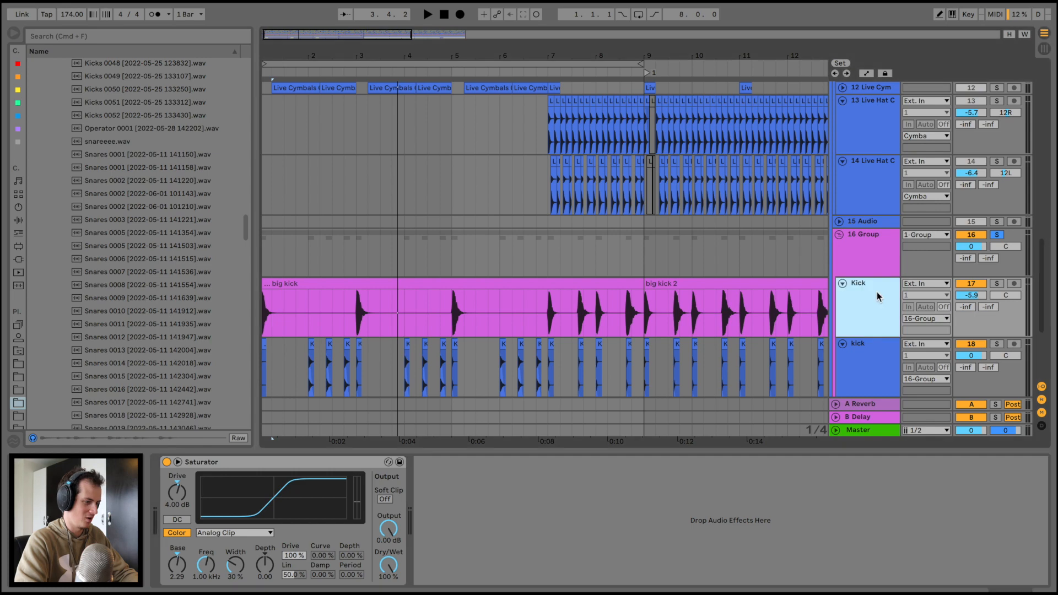
click(1002, 238)
key(space)
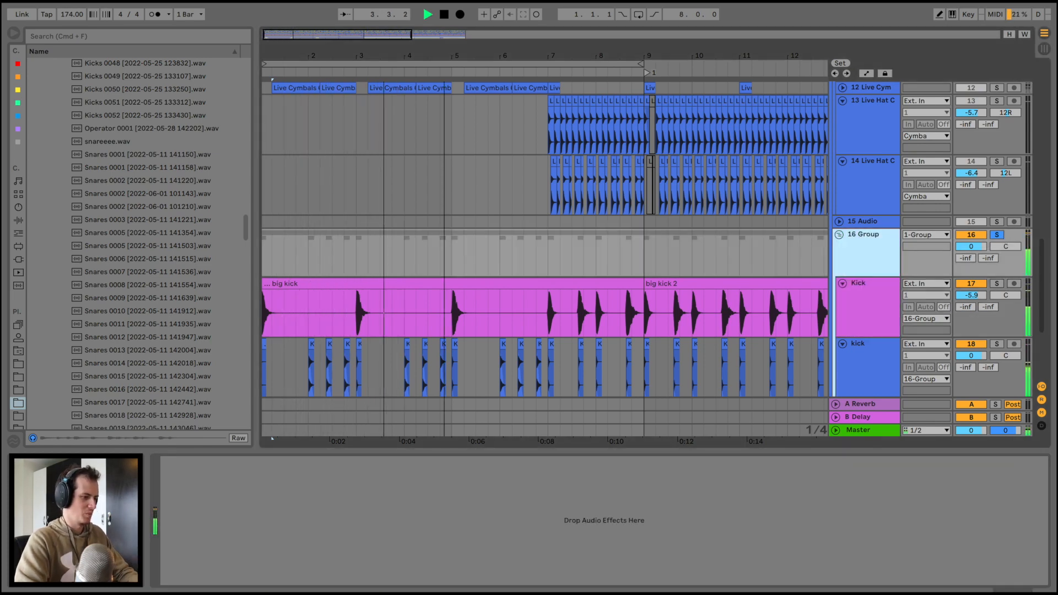
drag(445, 52, 344, 51)
key(space)
Step: Fold 16 Group and 1 Group, solo 1 Group and play all the drums from bar 9
click(839, 235)
scroll(843, 166, up, 10)
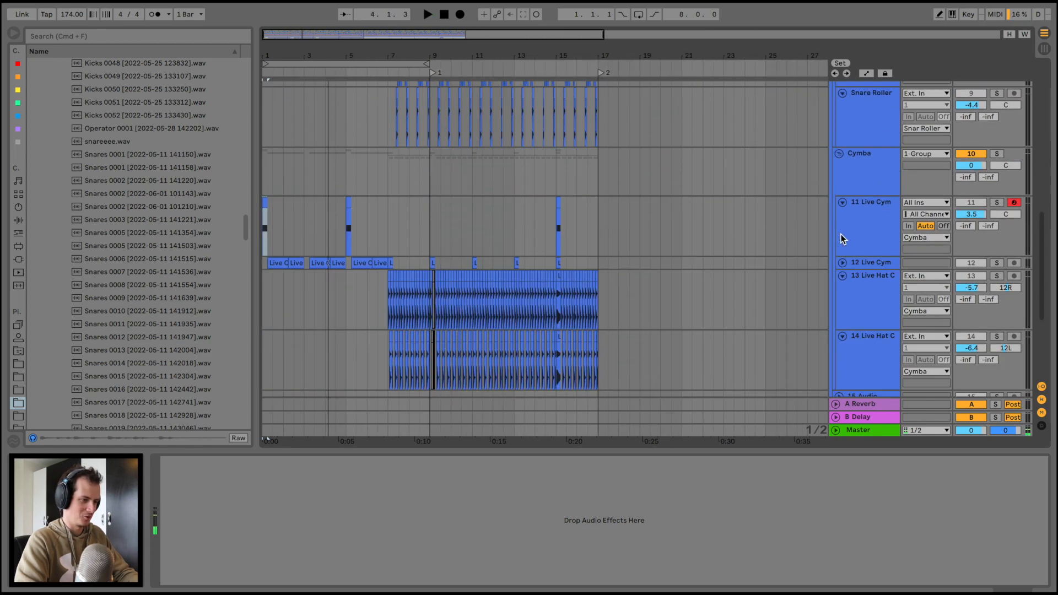
click(836, 87)
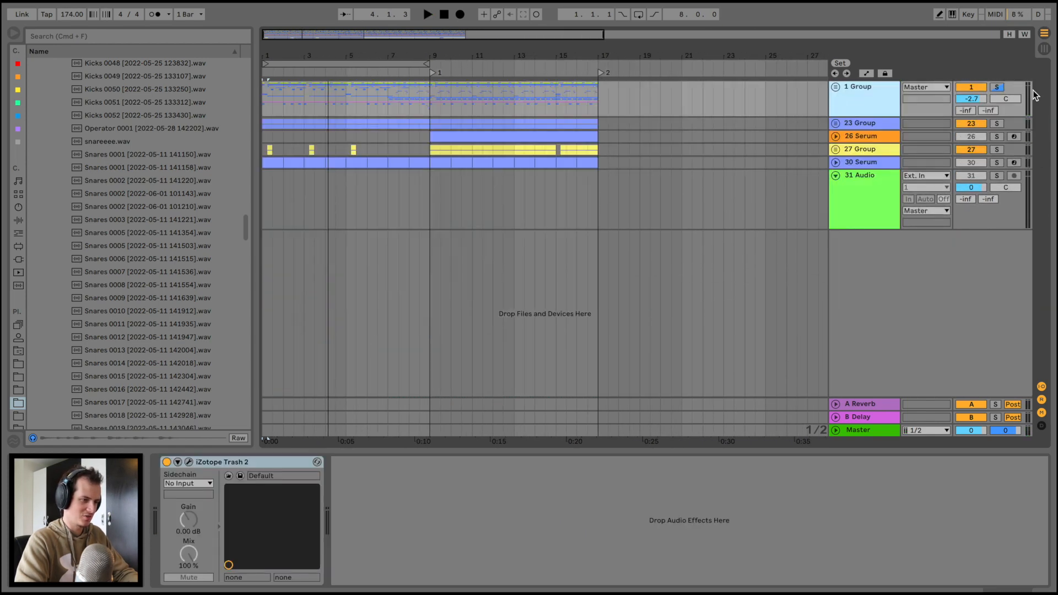
key(space)
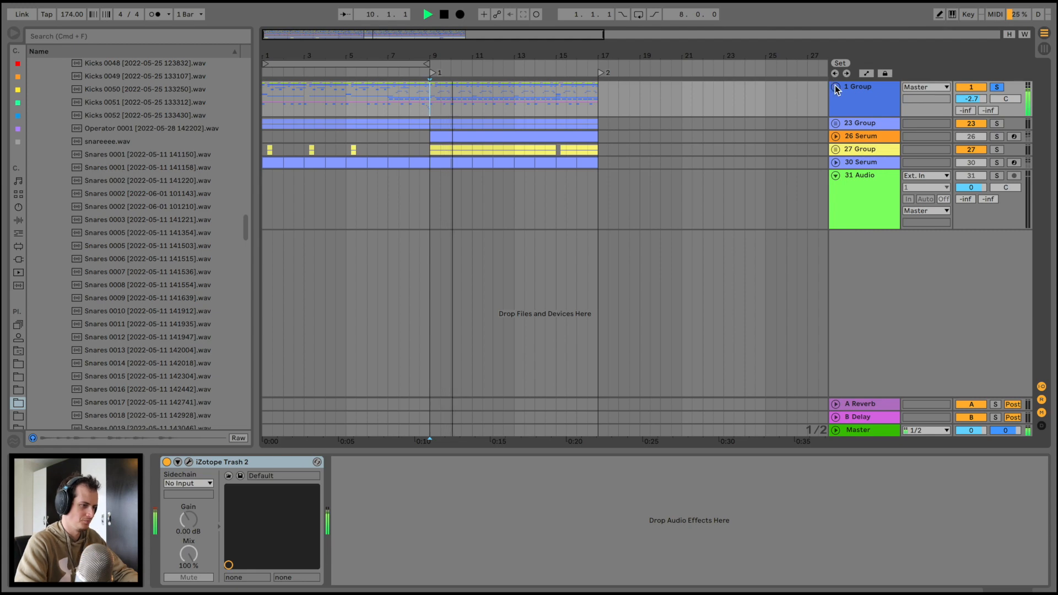
Step: Unfold 1 Group and follow its individual drum layers up close while replaying them from bar 9
click(836, 87)
scroll(472, 202, down, 10)
scroll(473, 203, down, 3)
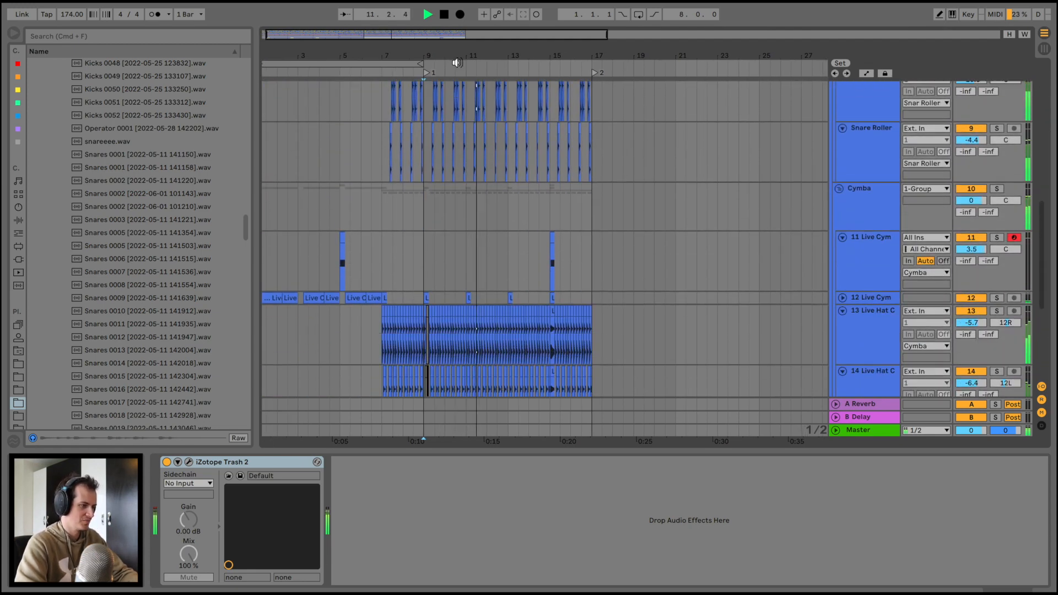
key(space)
drag(457, 59, 457, 165)
scroll(512, 252, up, 10)
scroll(511, 248, up, 3)
key(space)
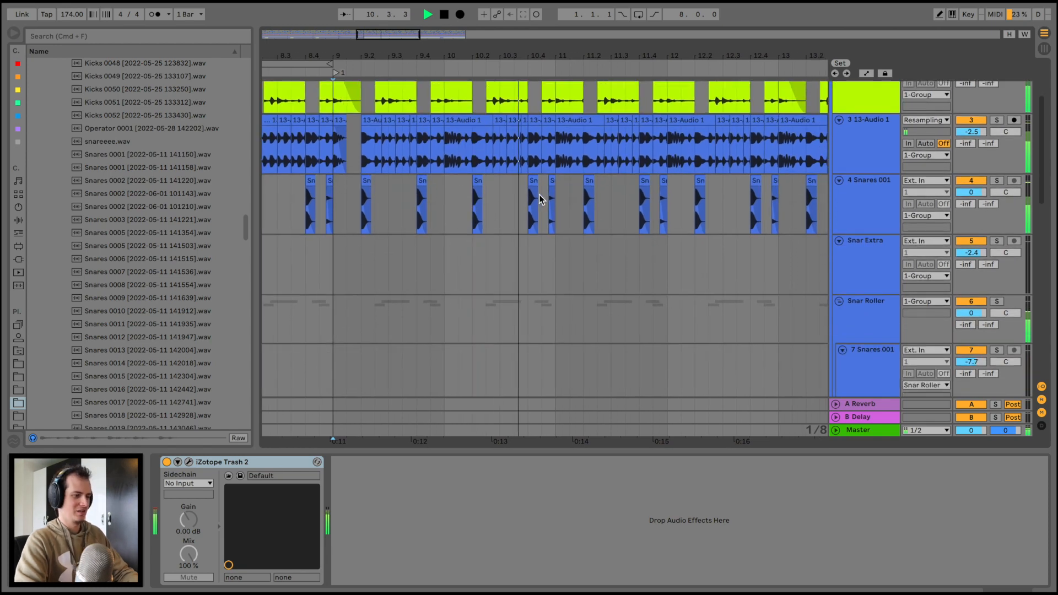
key(space)
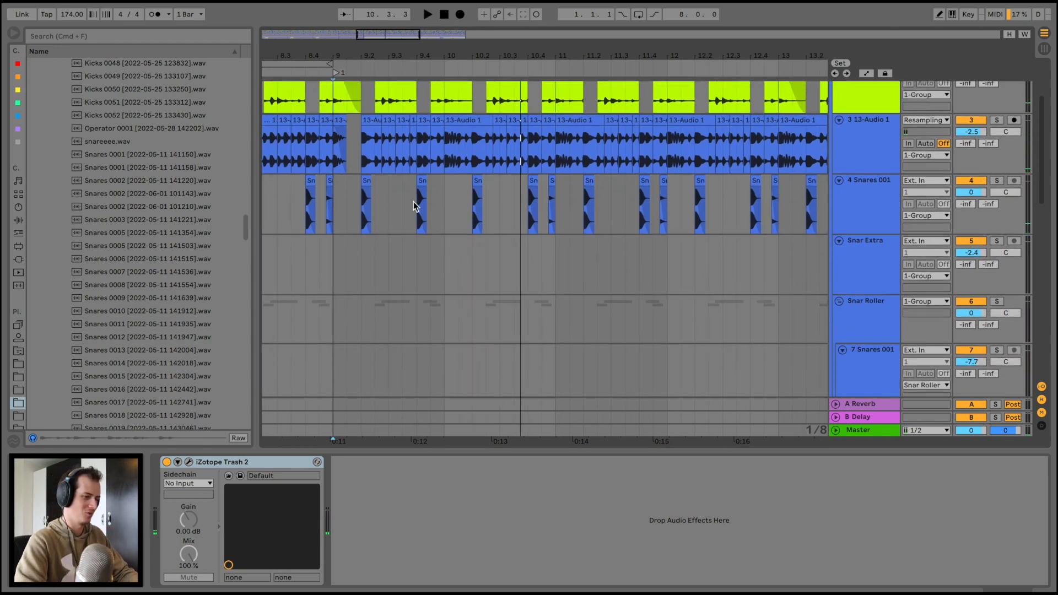
key(space)
Step: Fold 1 Group again and keep listening to the full drums with the whole arrangement in view
scroll(419, 209, up, 3)
click(835, 86)
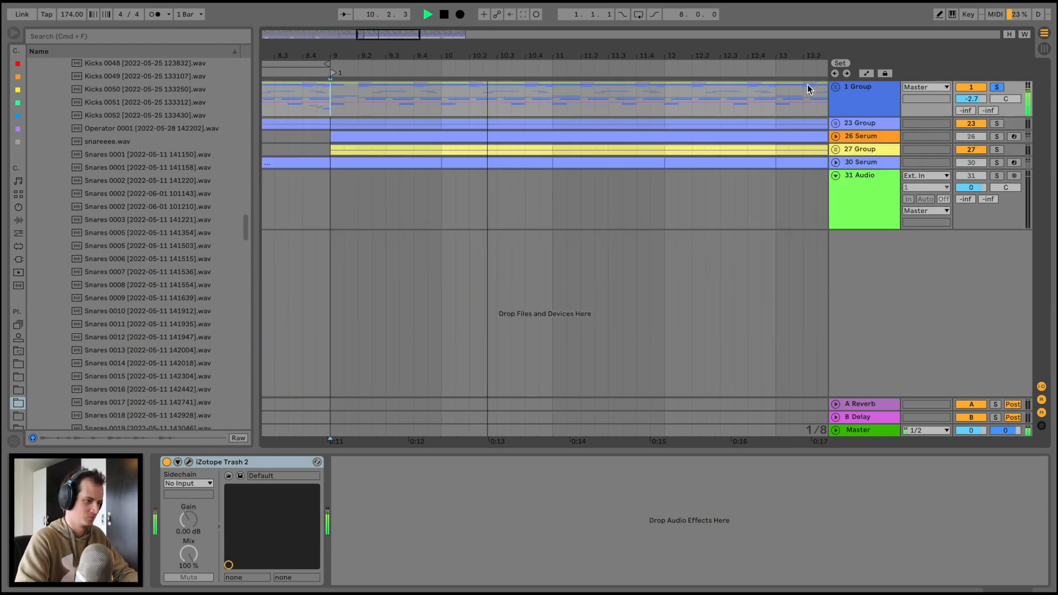
drag(583, 57, 583, 50)
scroll(361, 157, left, 3)
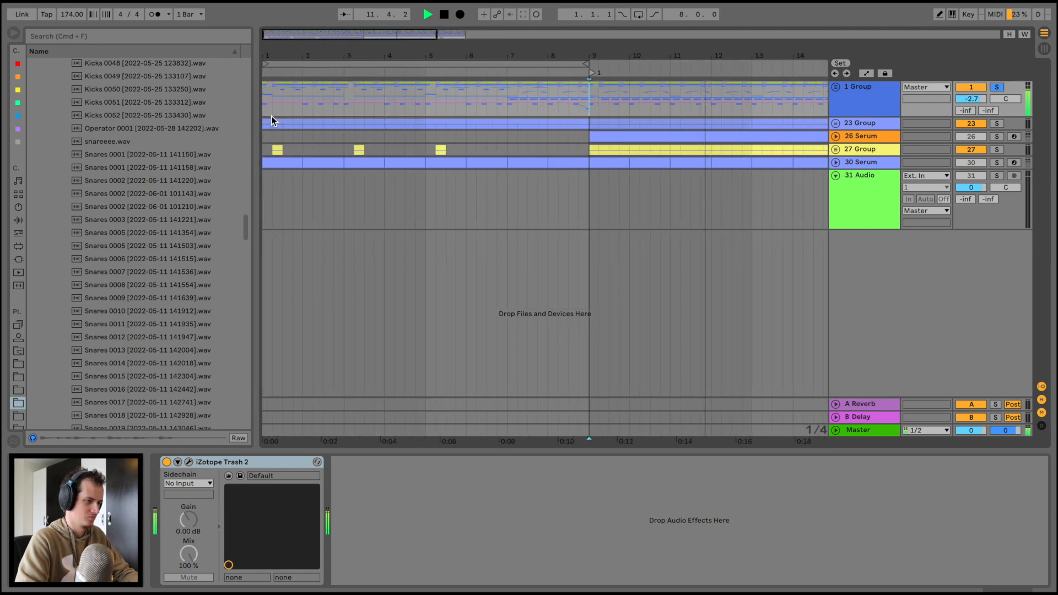
Step: Unfold and solo 23 Group, and rename it as leads and bass
click(835, 123)
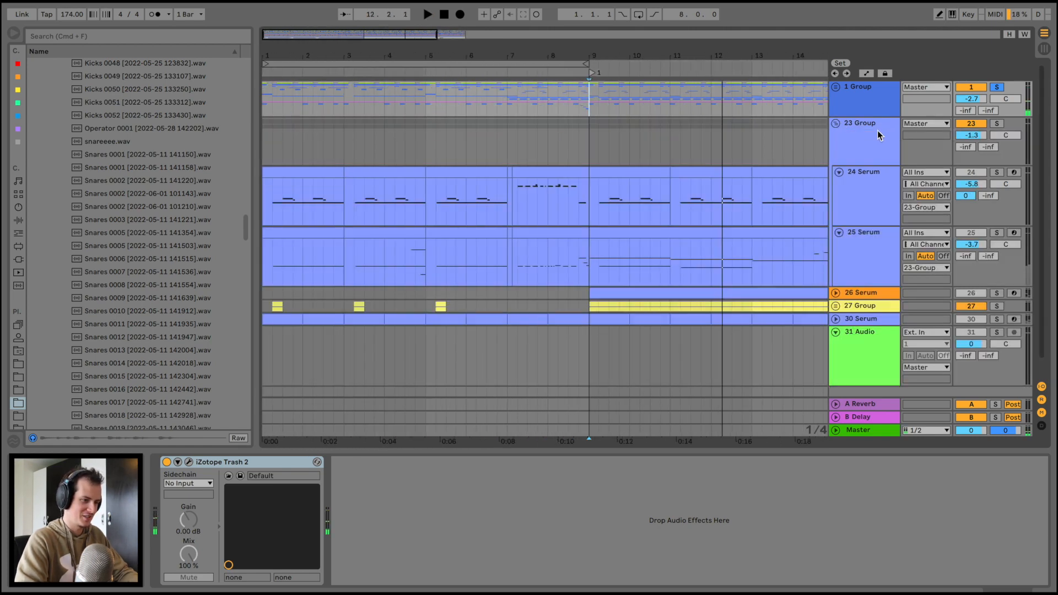
click(879, 132)
click(302, 171)
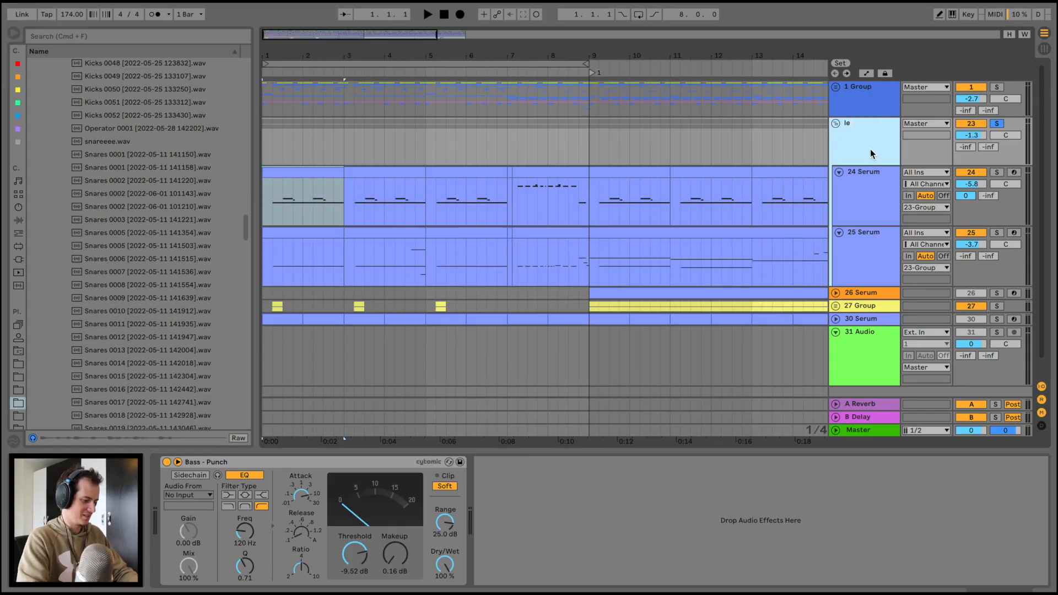
text(ss)
click(854, 192)
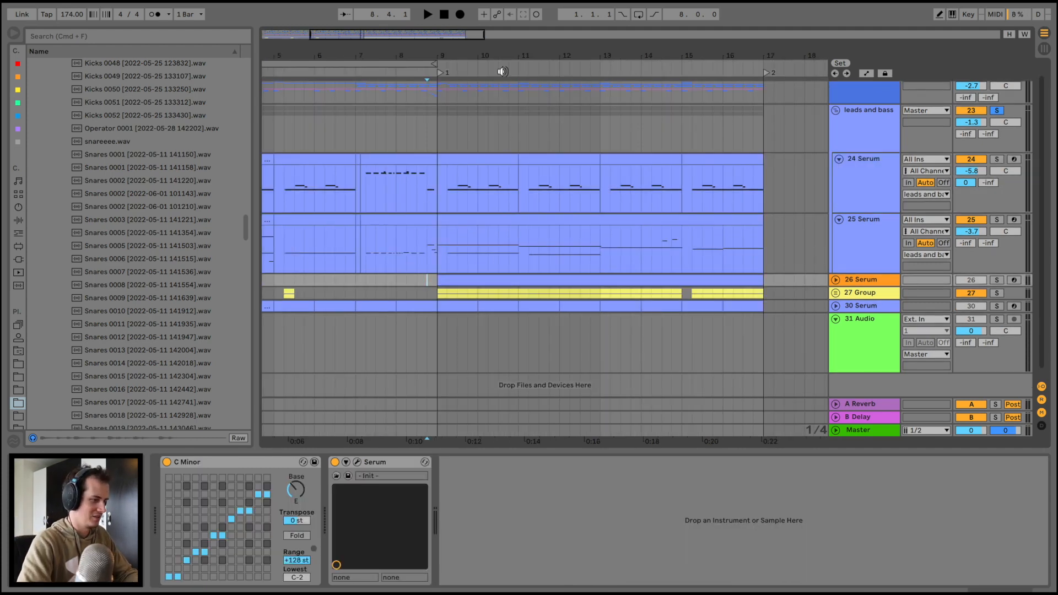
drag(504, 60, 401, 60)
scroll(339, 221, up, 1)
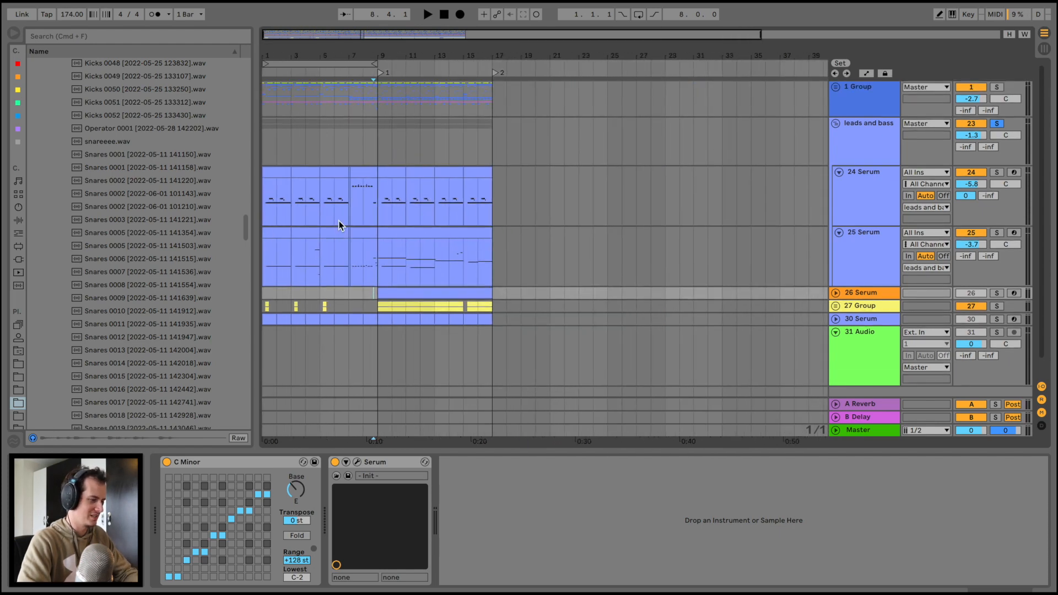
Step: Zoom in on the arrangement from bar 1 and play the leads and bass group
click(277, 167)
key(w)
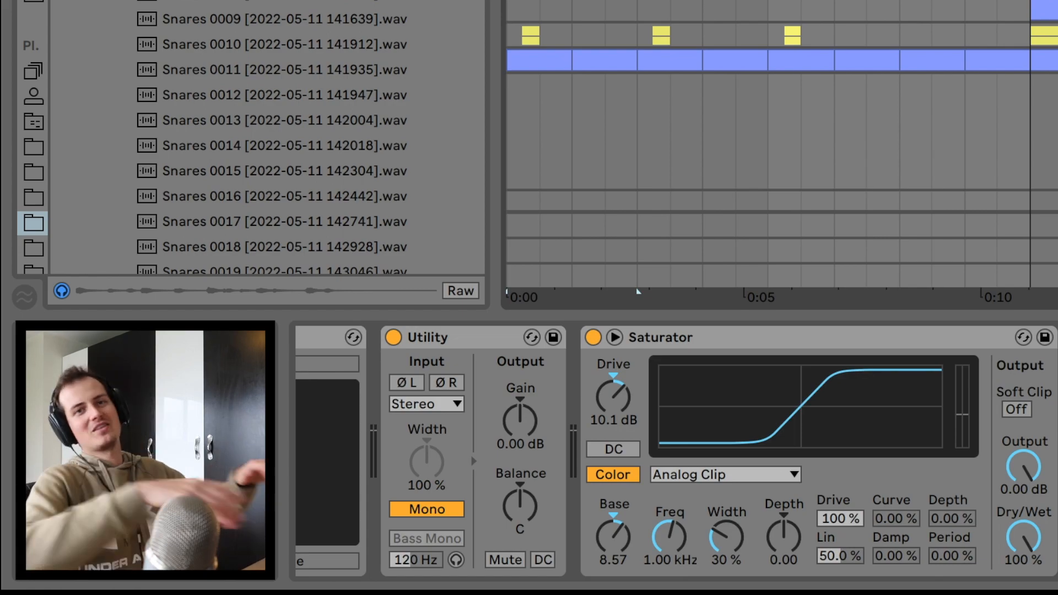
key(space)
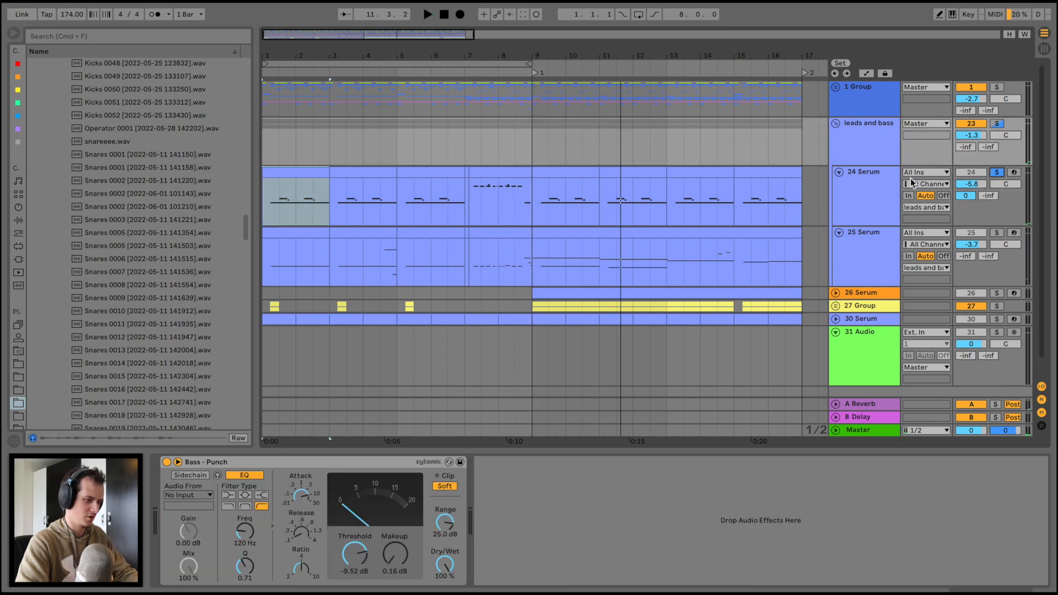
Step: Group all audio effects following Serum on the 24 Serum track into one Audio Effect Rack
click(866, 190)
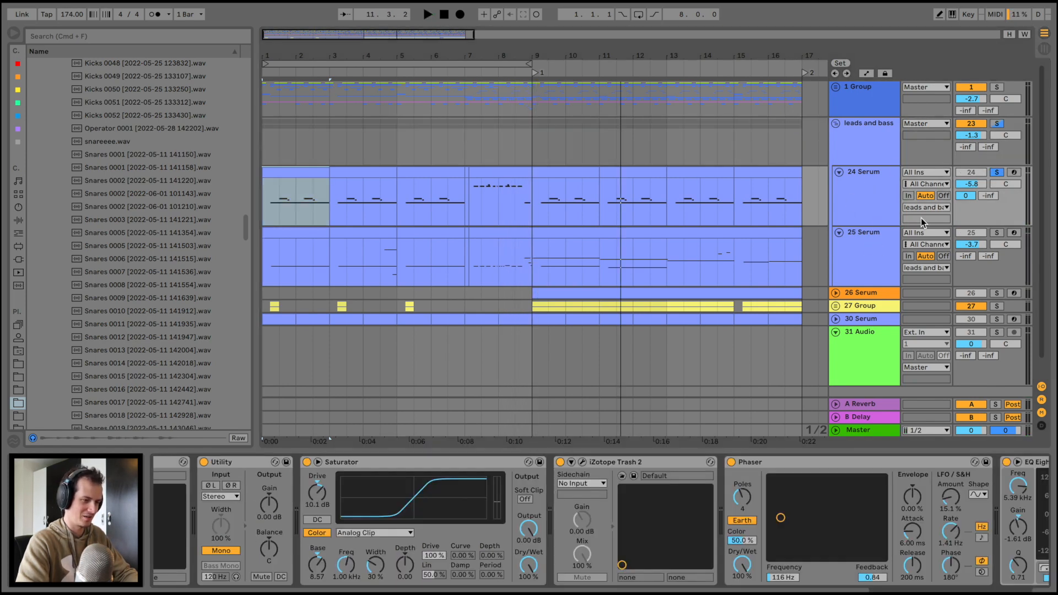
scroll(316, 463, right, 10)
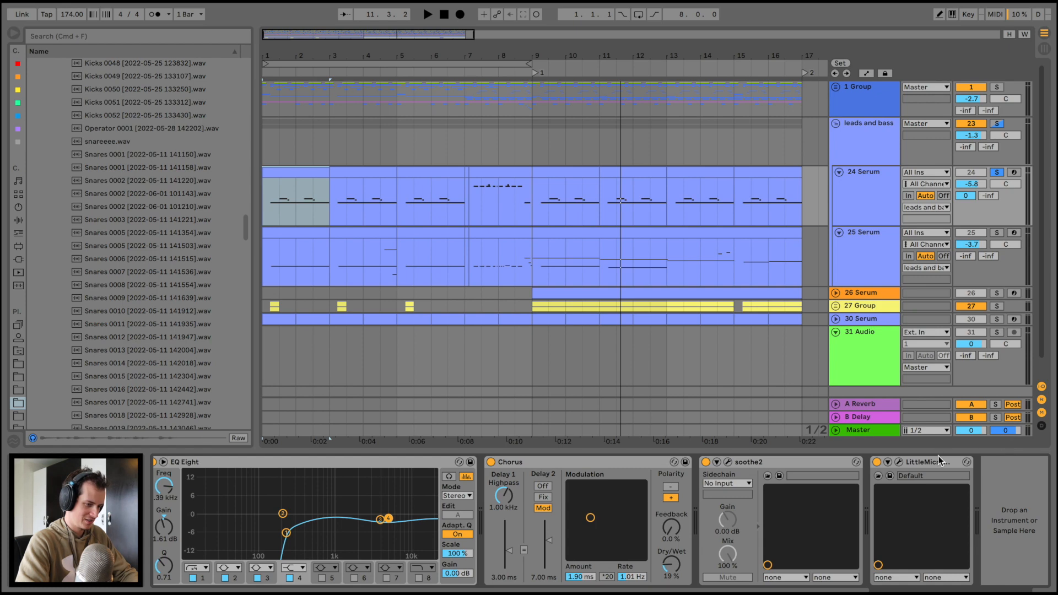
click(938, 458)
key(super+a)
key(super+g)
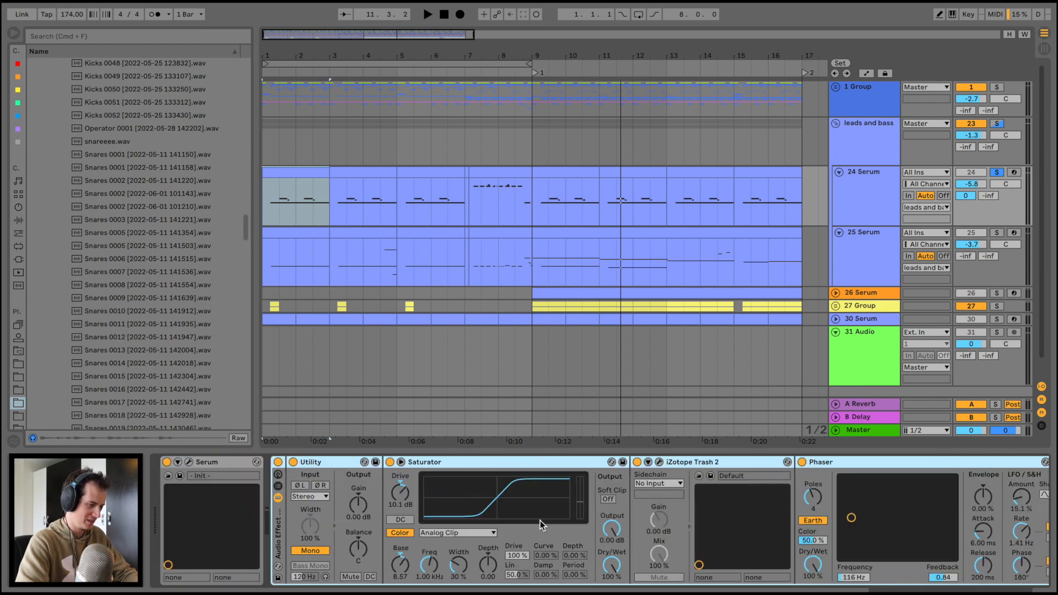
Step: Bypass the new effect rack and play the dry 24 Serum sound from bar 1
click(277, 463)
key(space)
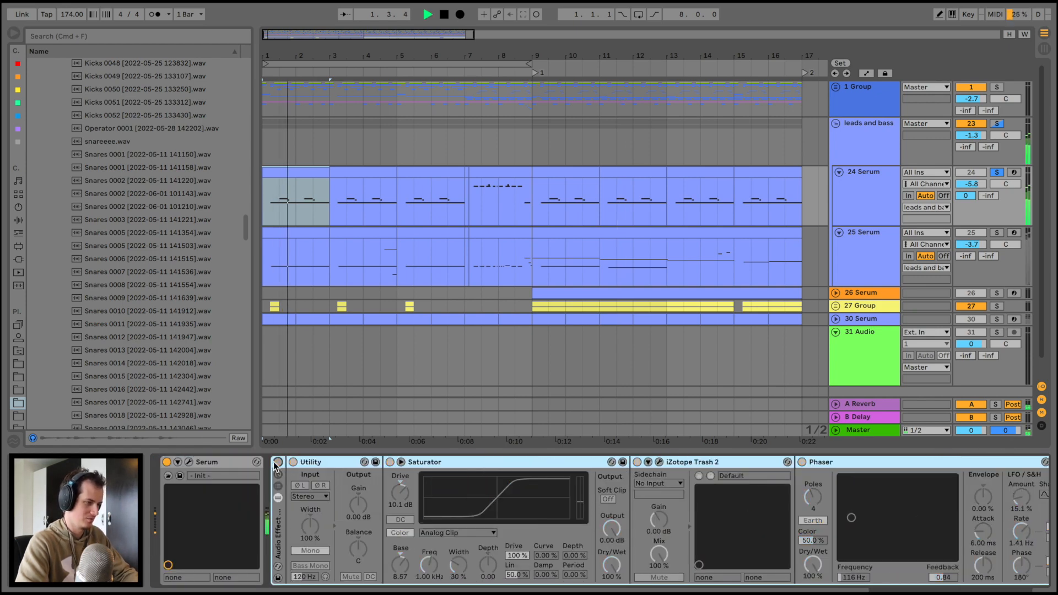
key(space)
Step: Inspect 24 Serum's oscillators and effects, comparing the sound with its Phs 24+ filter effect off and on
click(189, 462)
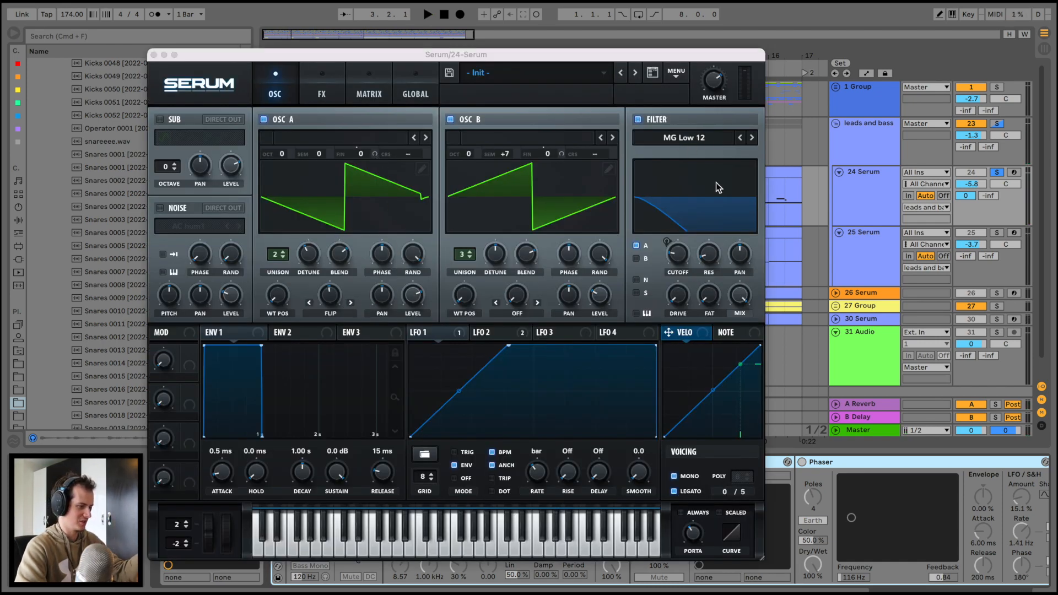
click(324, 90)
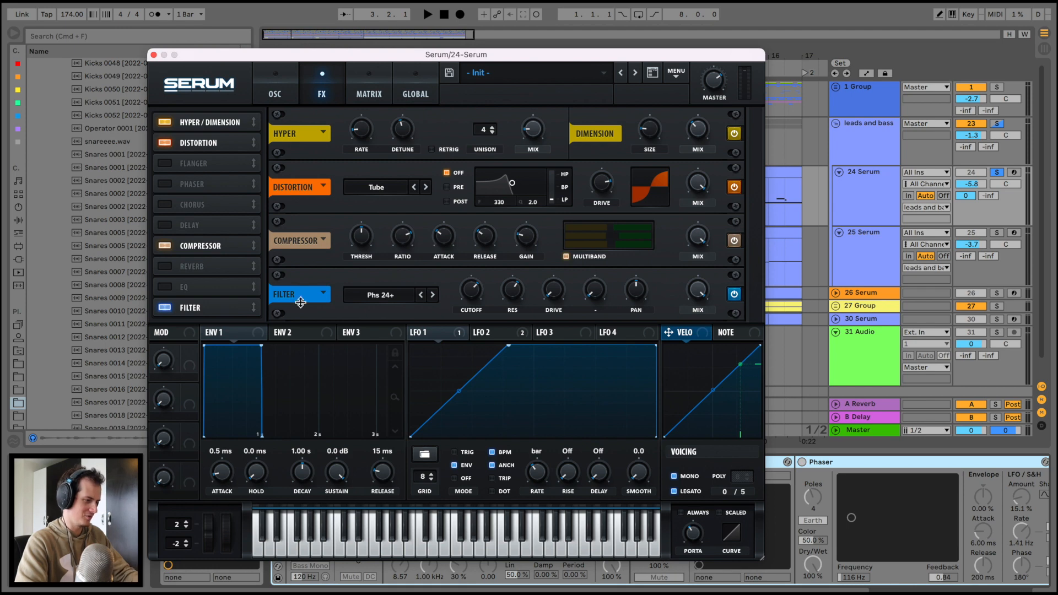
click(164, 307)
click(163, 308)
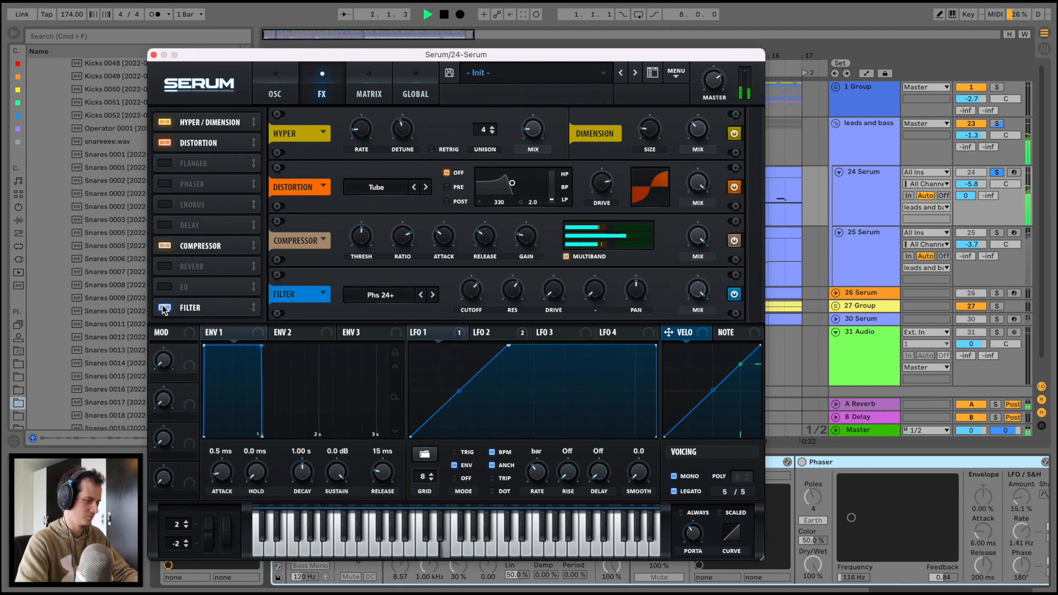
click(164, 307)
click(164, 308)
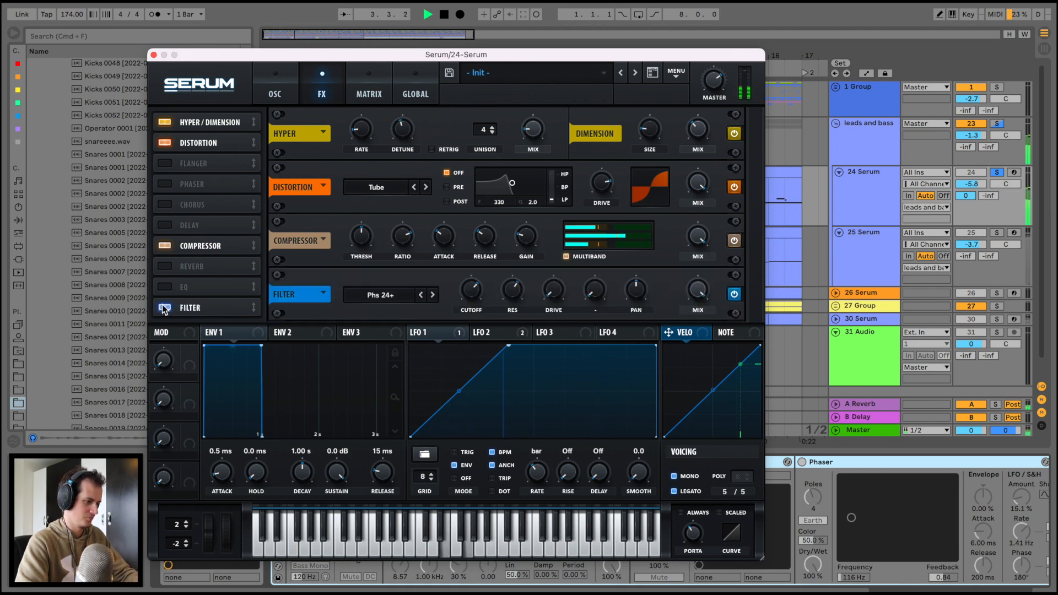
key(space)
click(270, 80)
click(153, 55)
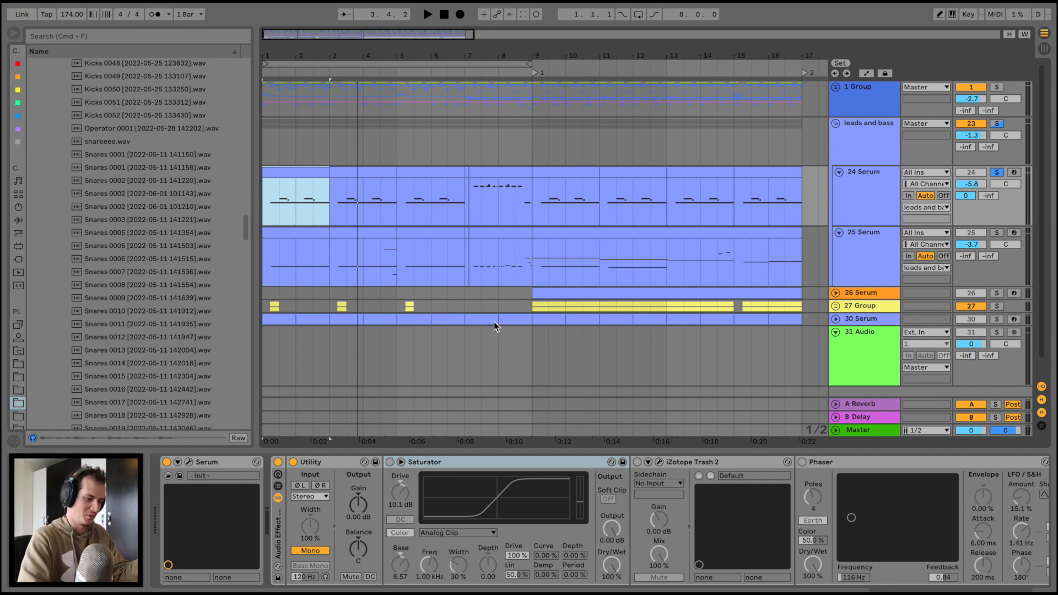
Step: Loop the first two-bar 24 Serum clip and play it with Utility and Saturator as the active rack effects
scroll(513, 473, right, 10)
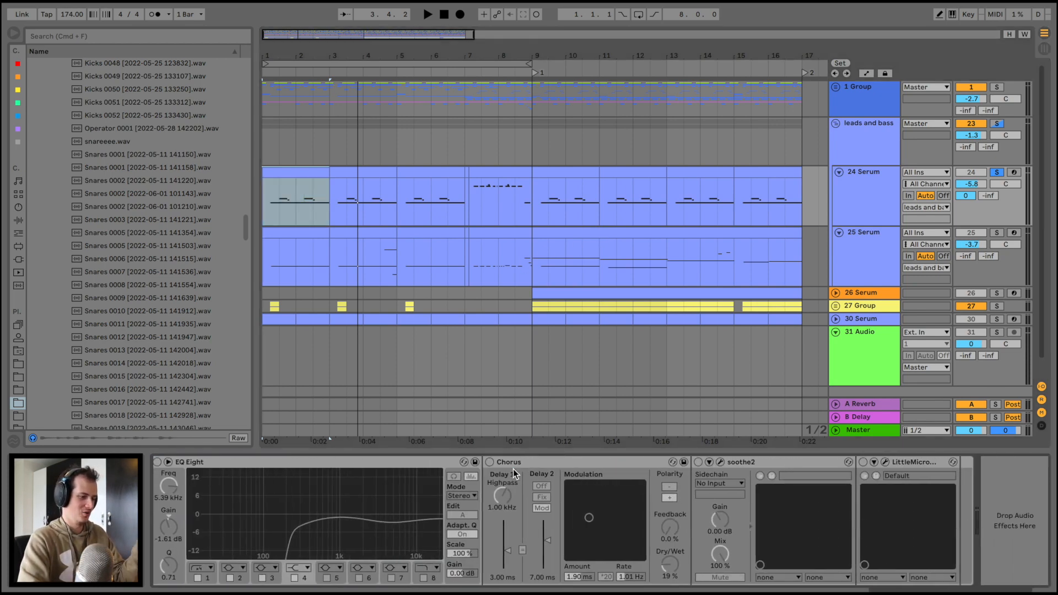
scroll(513, 468, left, 5)
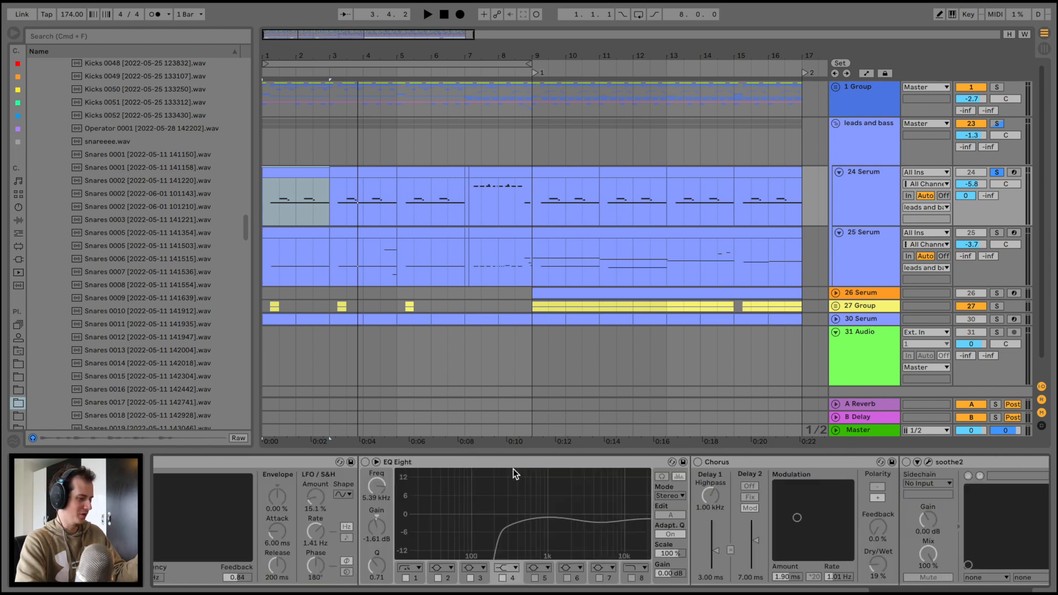
key(space)
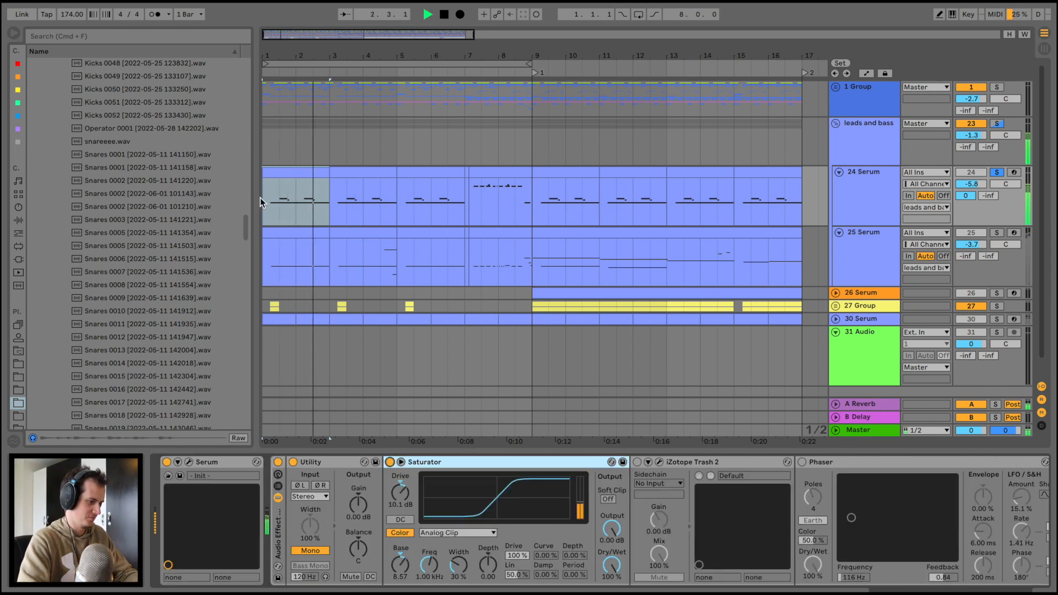
key(space)
drag(268, 203, 316, 203)
key(super+l)
key(space)
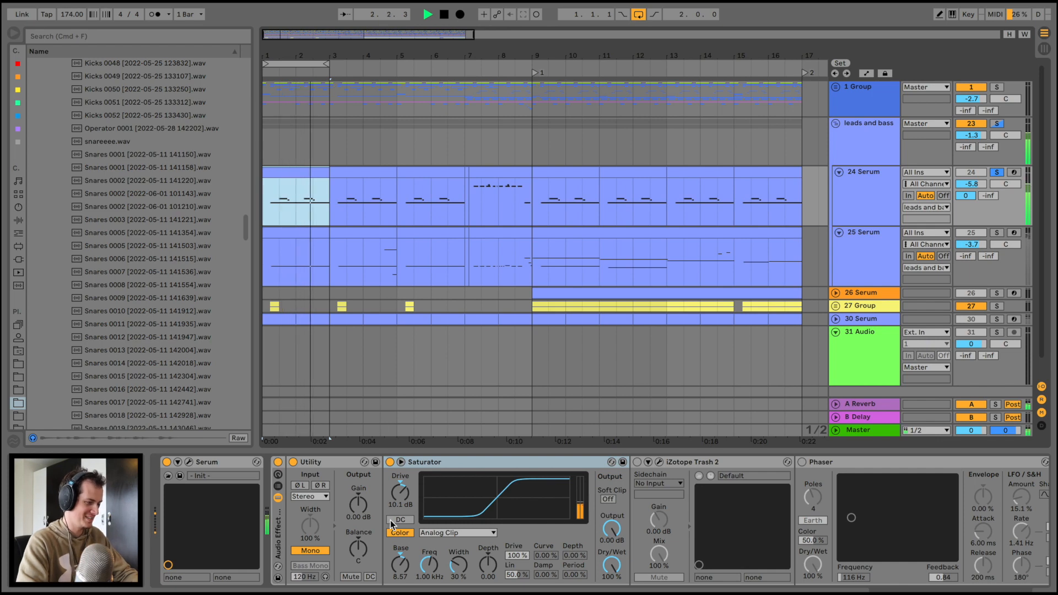
Step: Enable iZotope Trash 2 on 24 Serum and examine its Stage 1 Gnasher distortion during playback
click(409, 553)
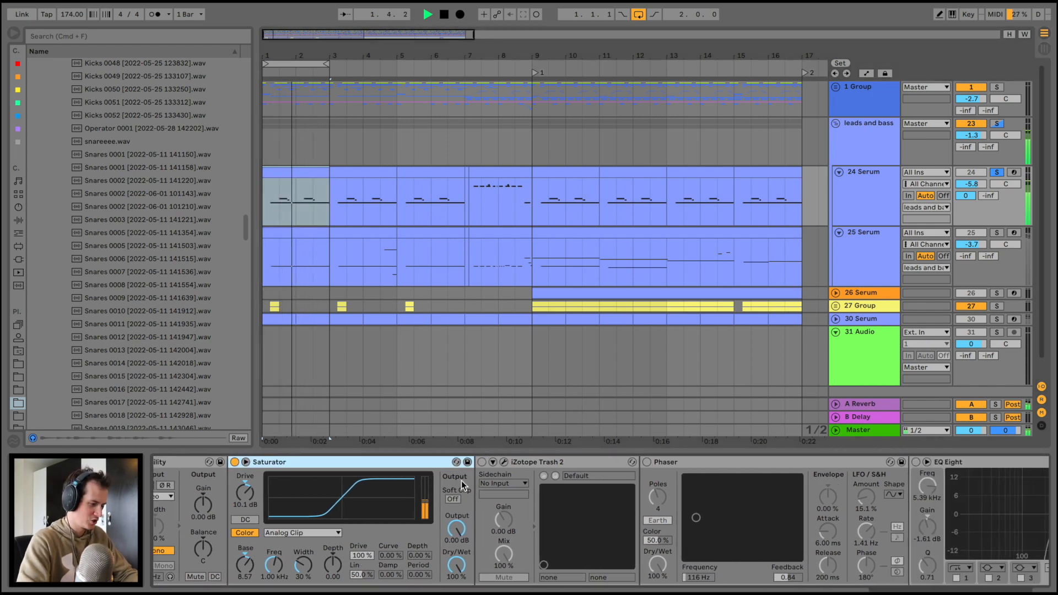
click(505, 461)
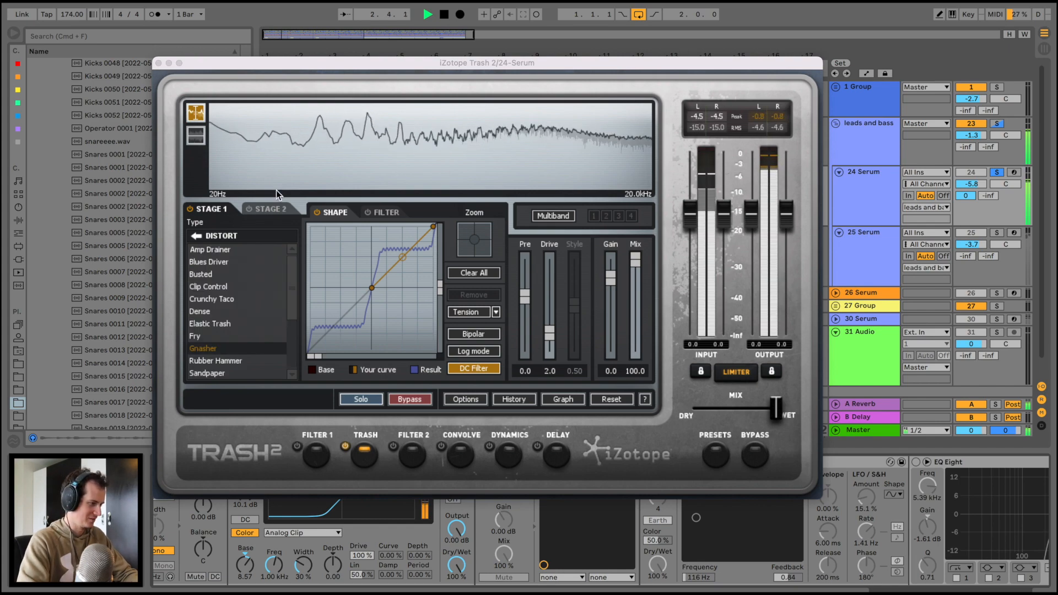
click(220, 212)
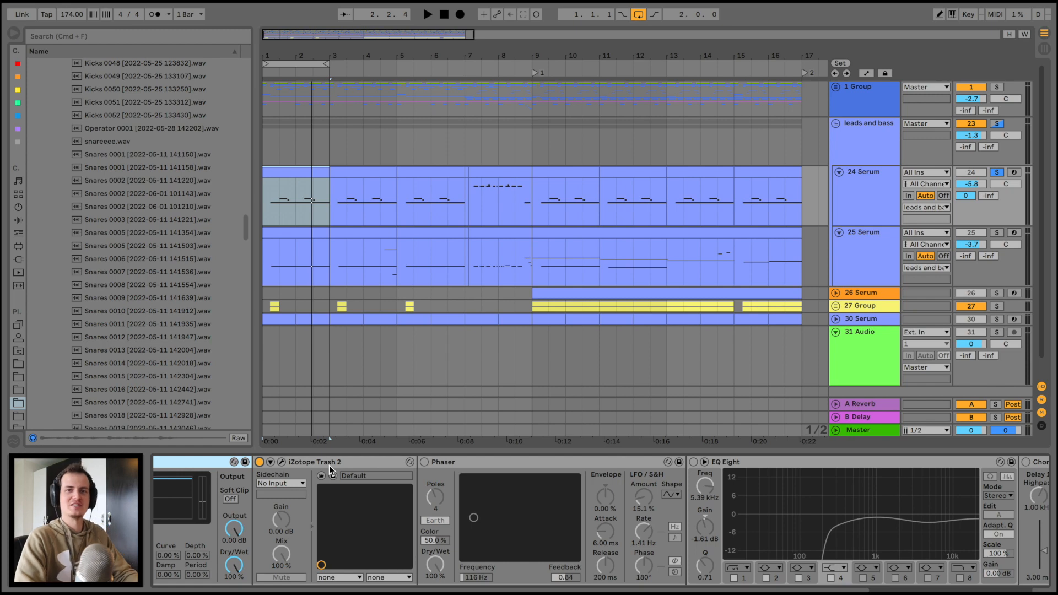
Step: Enable the Phaser on 24 Serum and audition the loop with it
scroll(329, 465, right, 3)
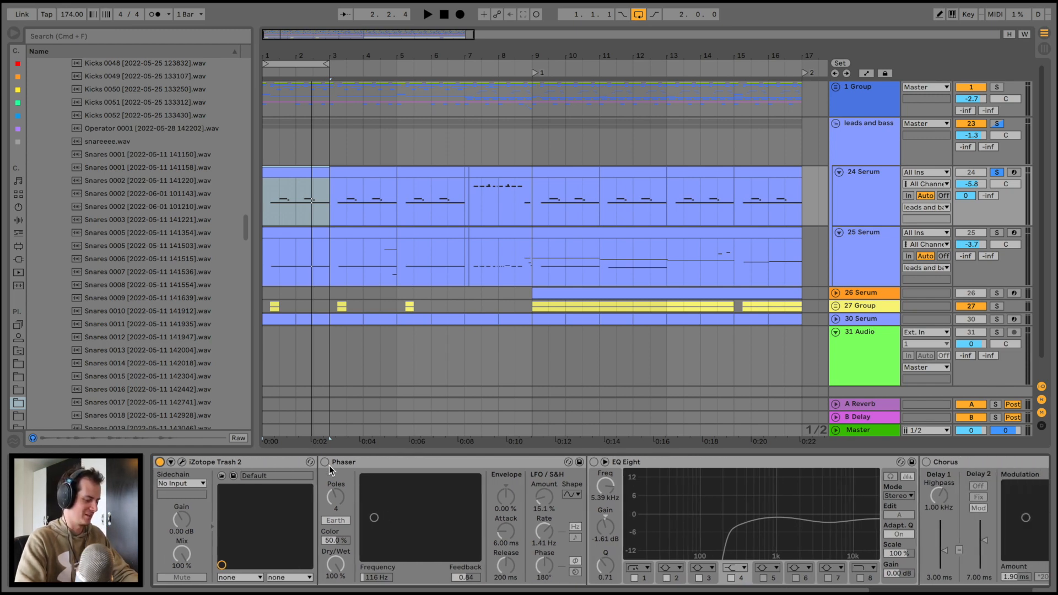
key(space)
click(325, 462)
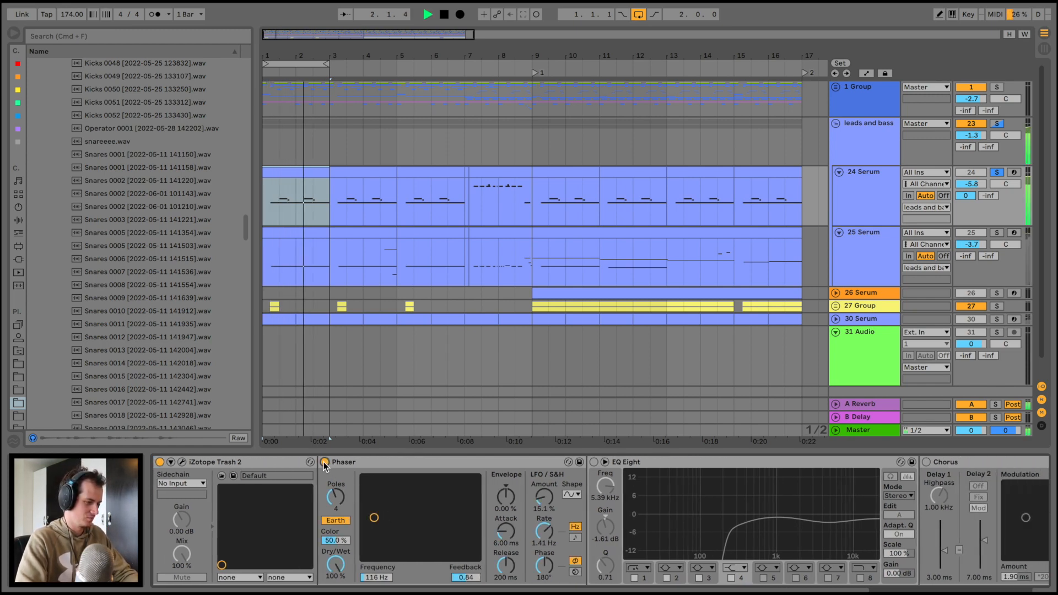
key(space)
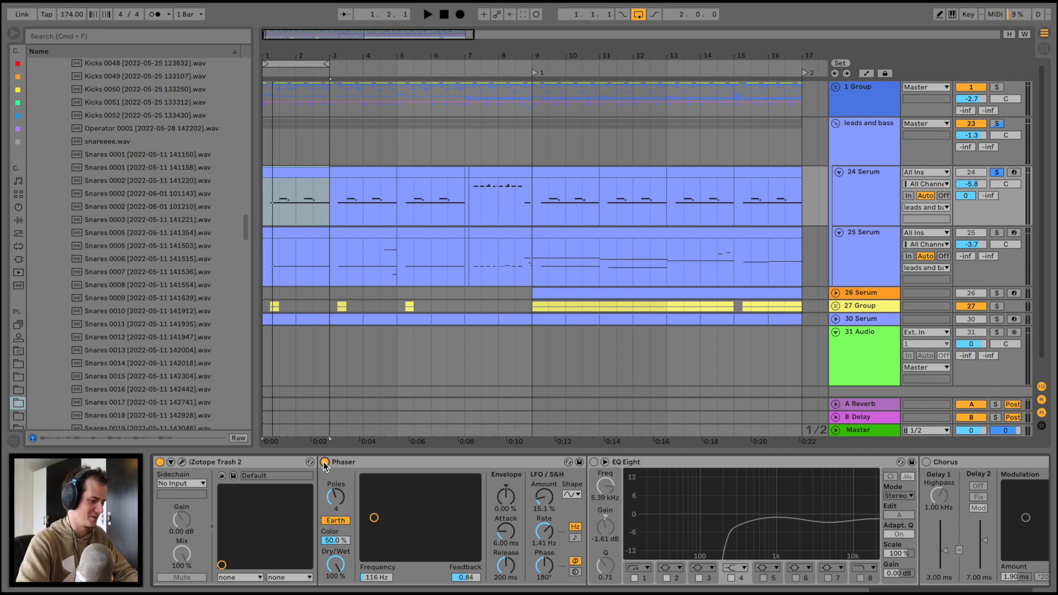
key(space)
Step: Enable the EQ Eight and Chorus on 24 Serum and replay the loop
scroll(421, 484, right, 6)
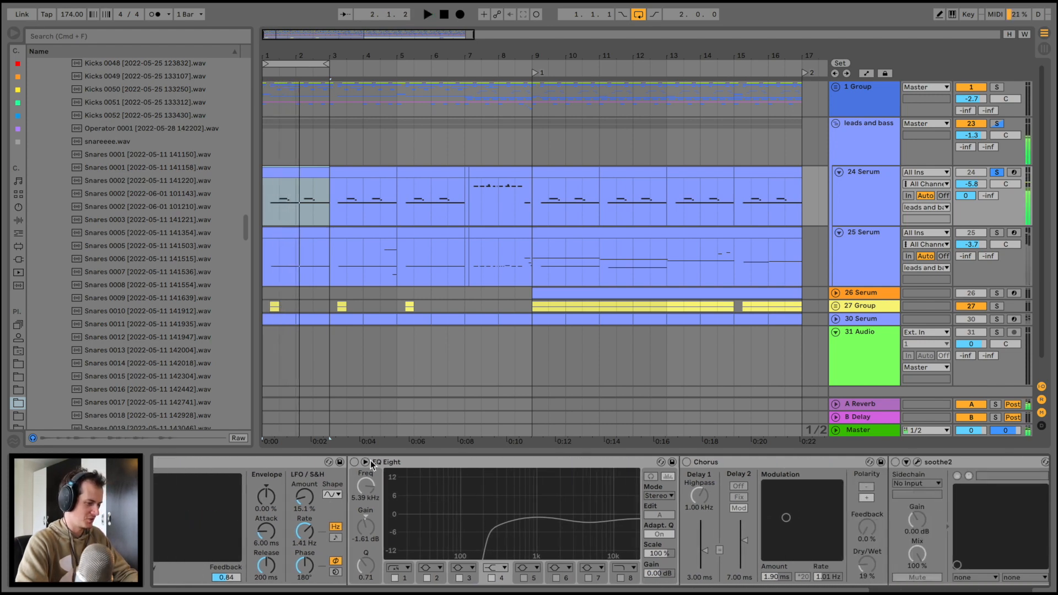
click(355, 464)
scroll(540, 467, right, 5)
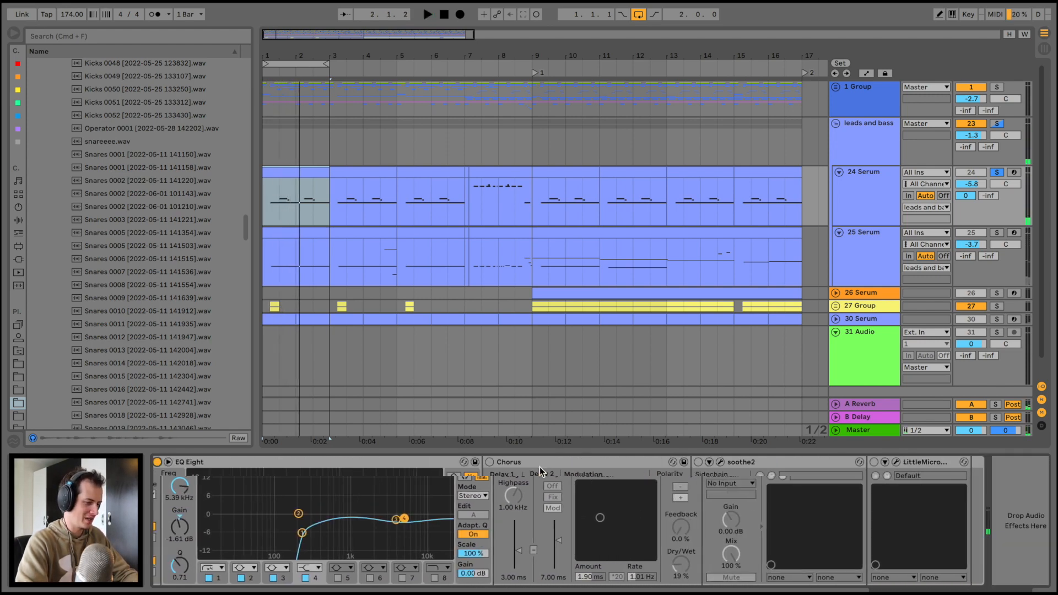
click(489, 461)
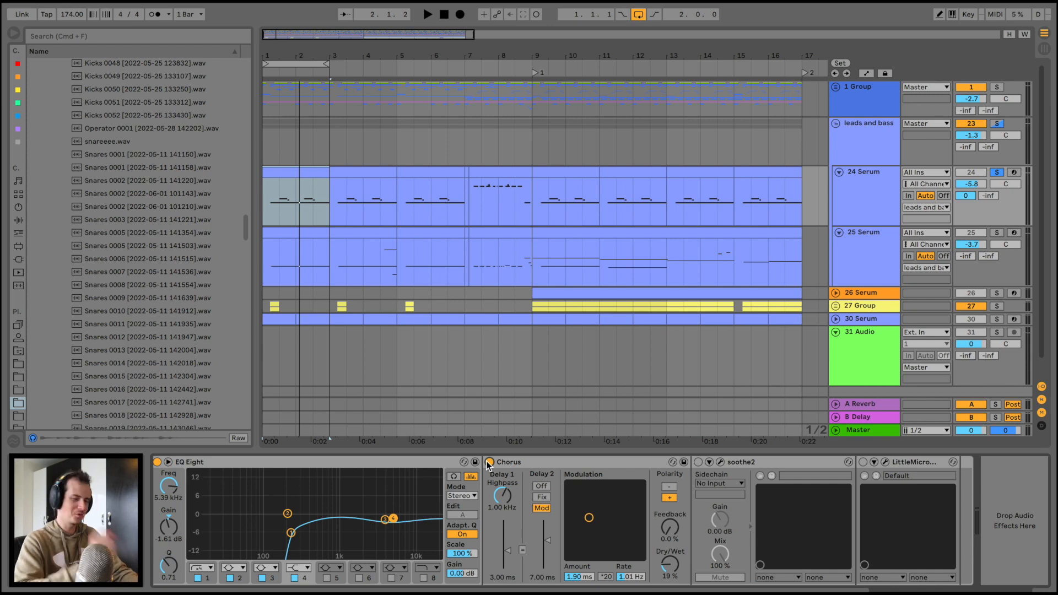
key(space)
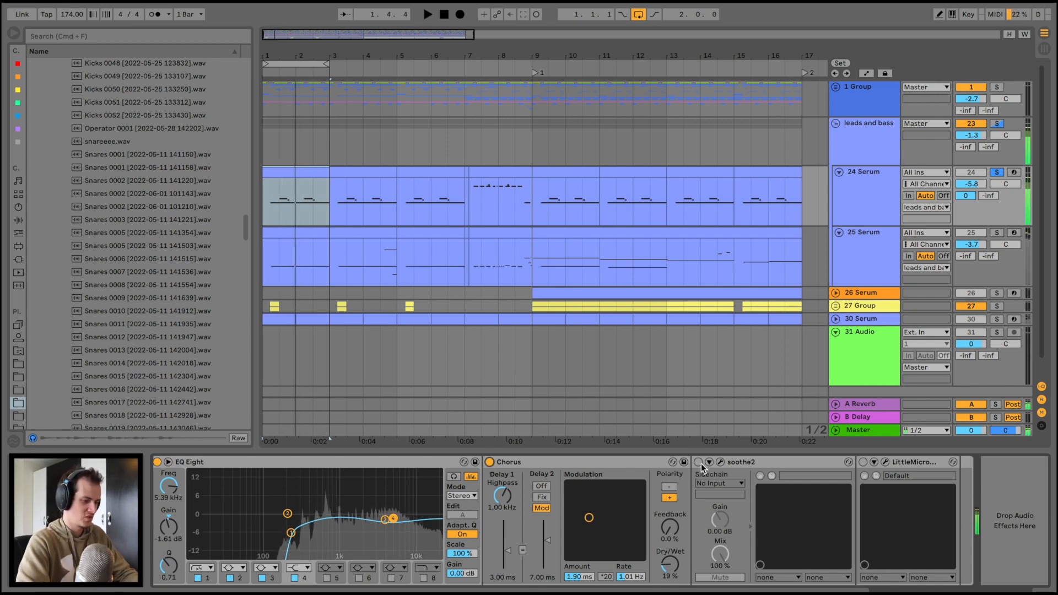
Step: Enable soothe2 on 24 Serum, watch its resonance reduction during playback and close its window
click(699, 462)
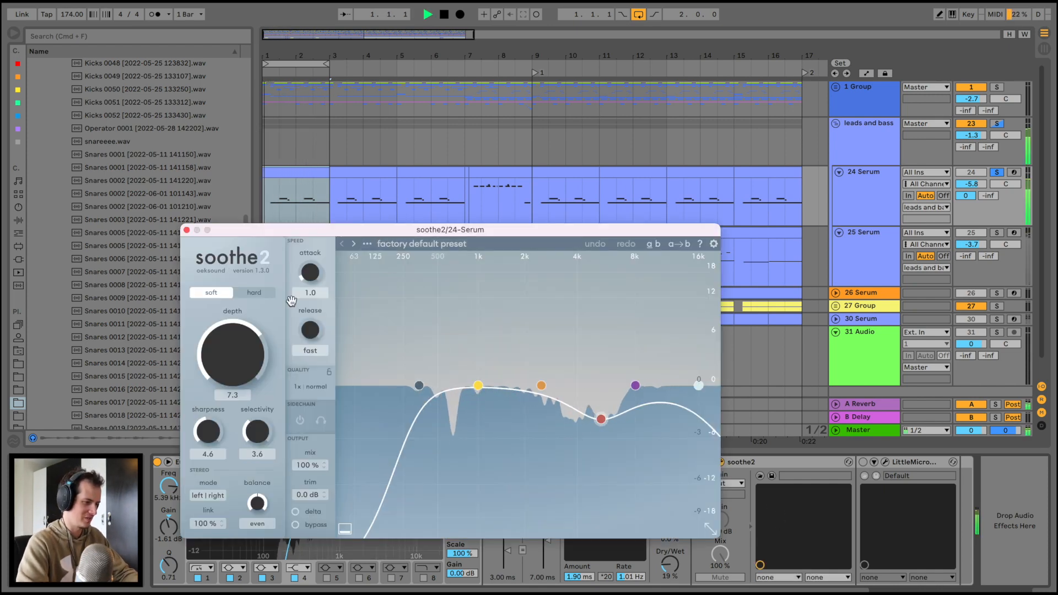
key(space)
click(186, 229)
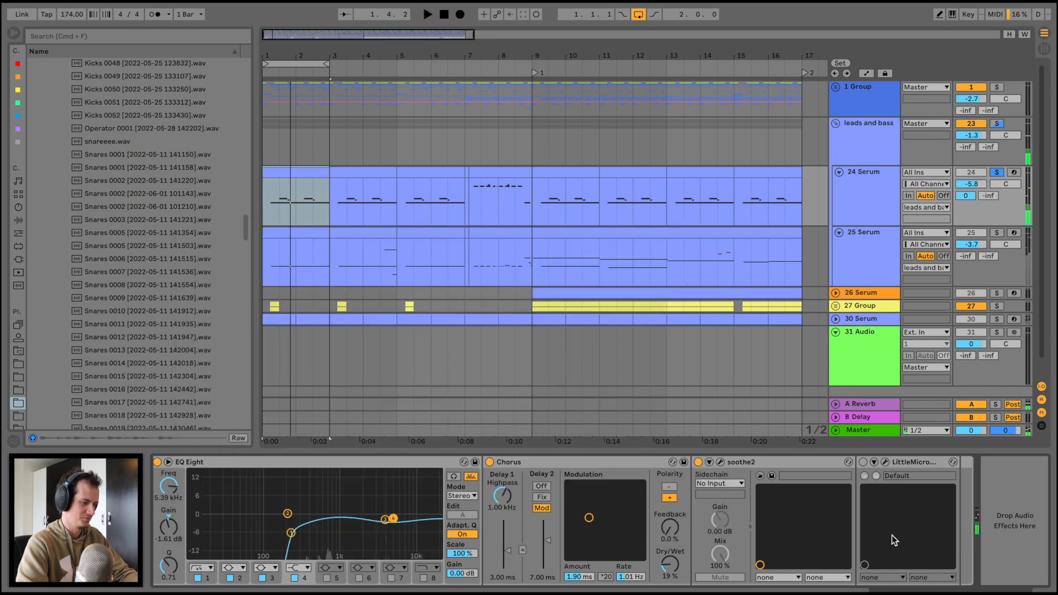
Step: Enable LittleMicroShift on 24 Serum, compare the loop with and without it, and close its window
click(863, 462)
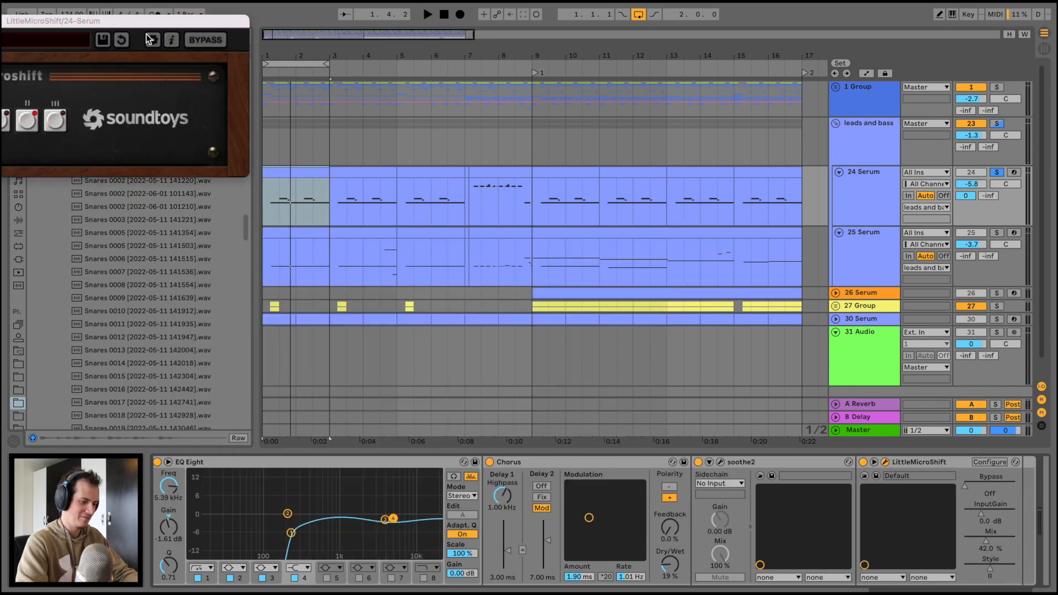
drag(115, 22, 613, 162)
key(space)
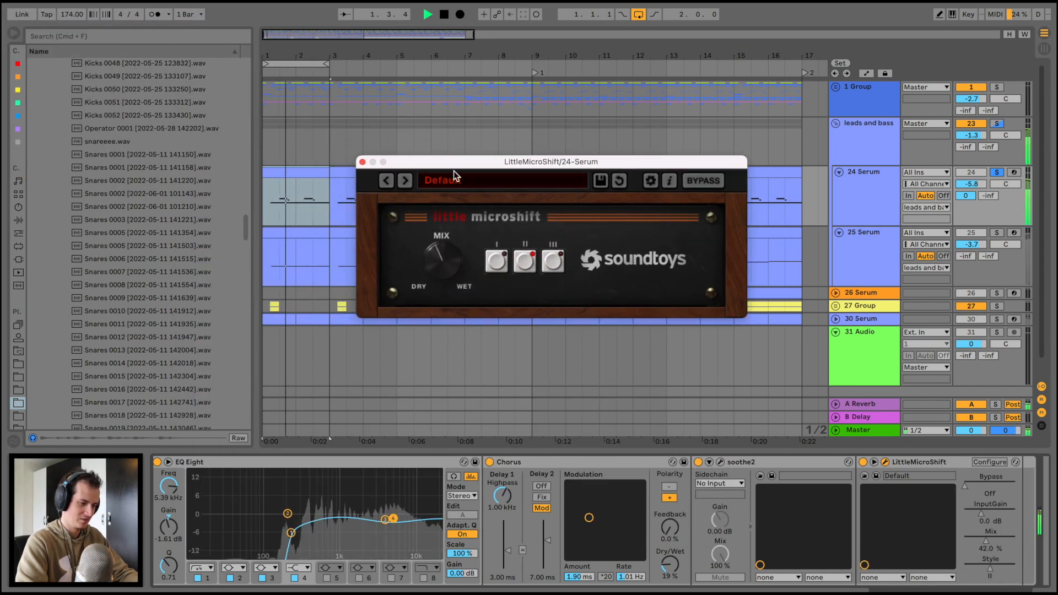
click(864, 463)
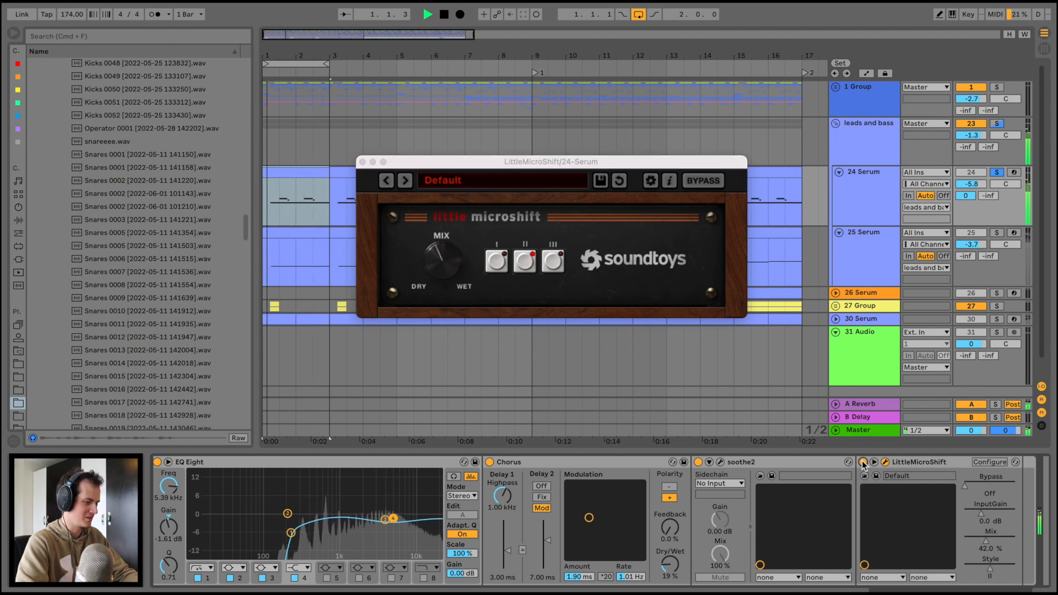
click(363, 161)
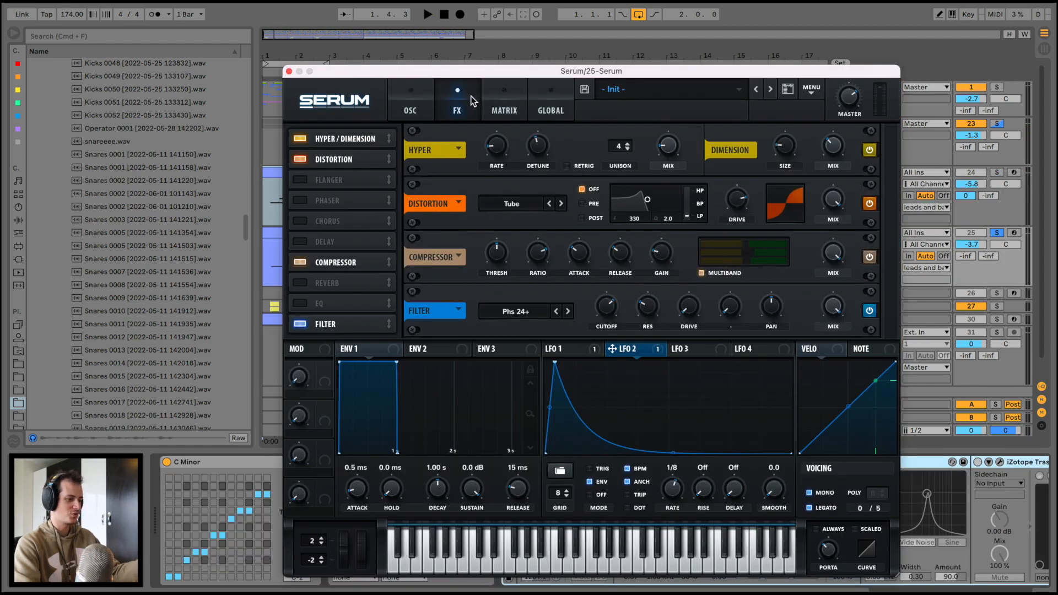
Step: Lower the LFO 2 modulation amount on master tuning in 25 Serum's matrix and audition the change
click(513, 111)
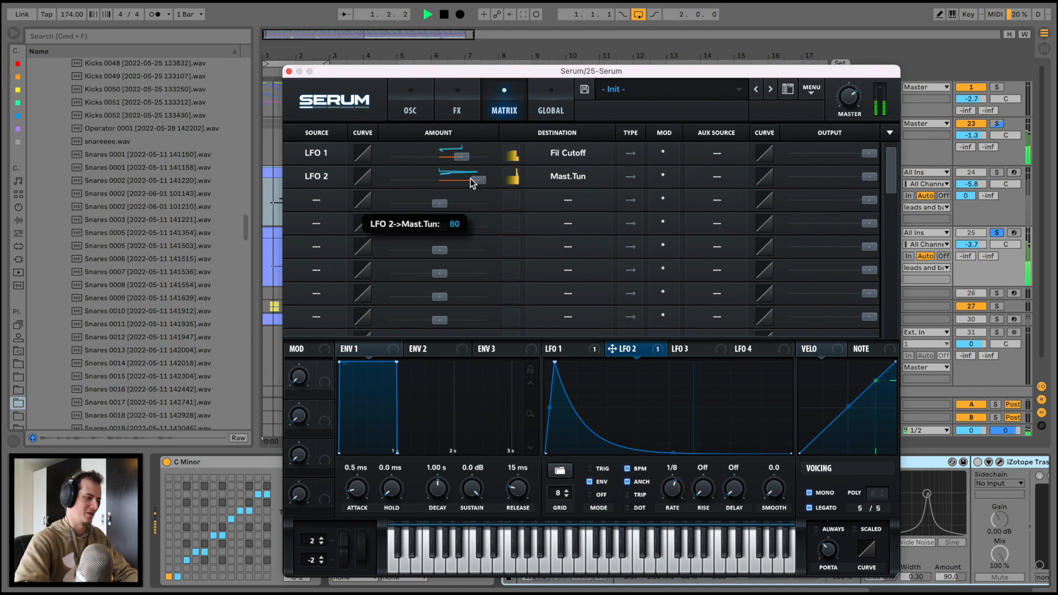
key(space)
drag(471, 179, 457, 177)
key(space)
key(space)
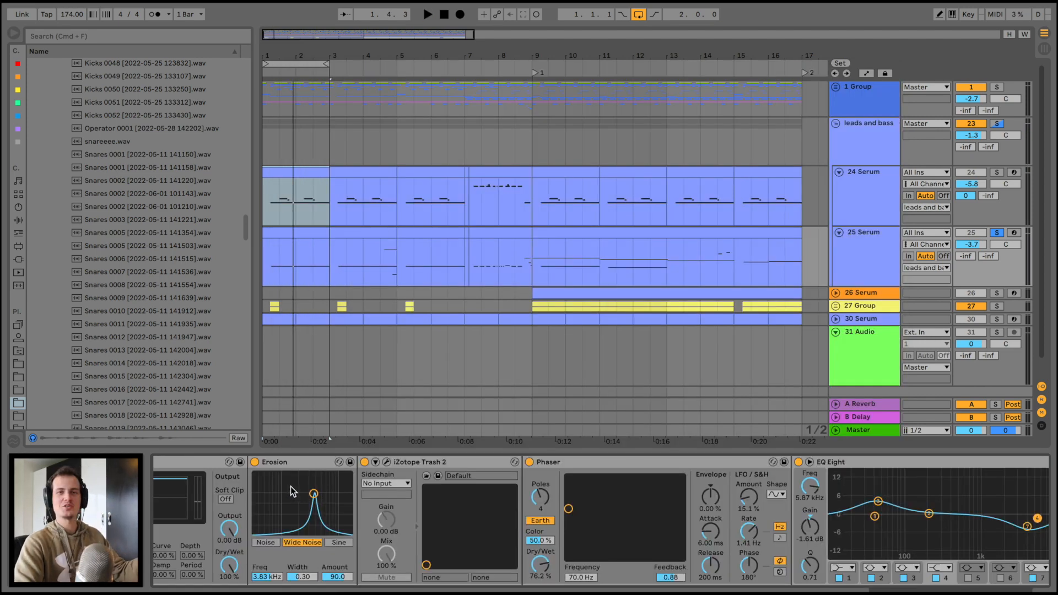
Step: Check the distortion settings of iZotope Trash 2 on 25 Serum and view the remaining effects
click(386, 463)
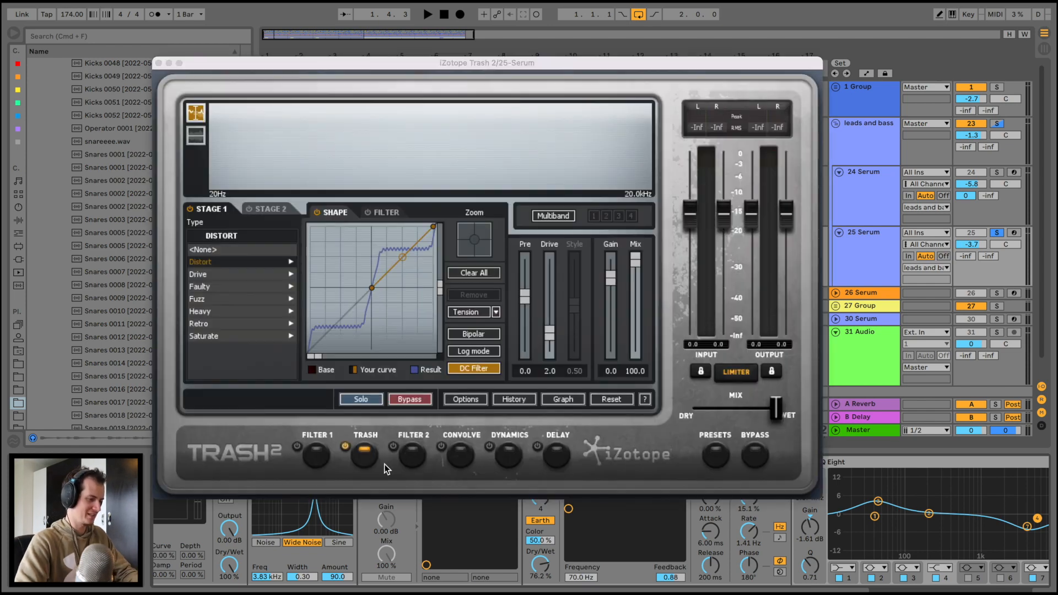
click(158, 63)
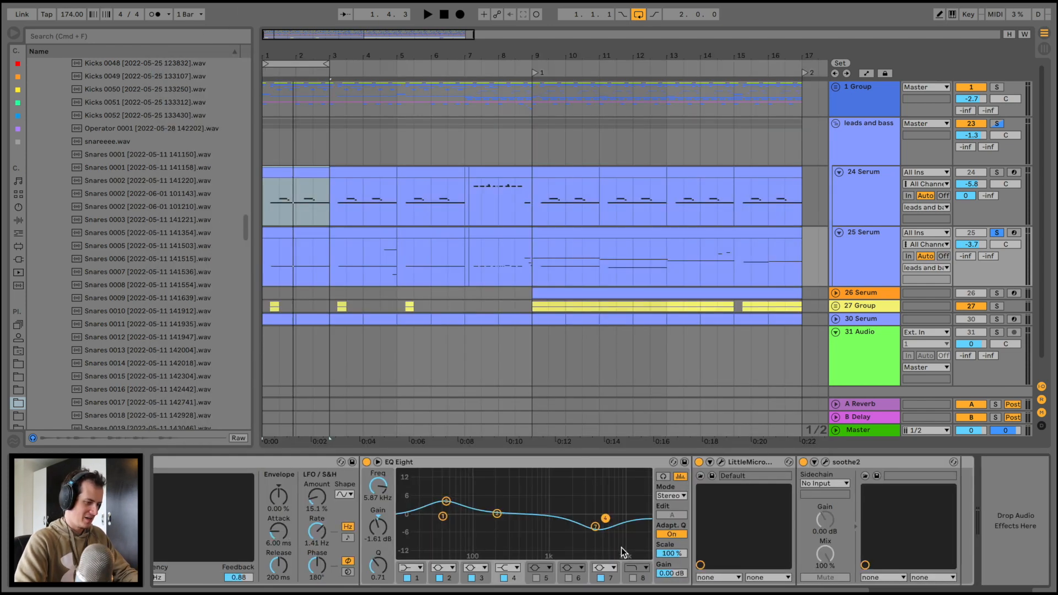
Step: Check the soothe2 settings at the end of 25 Serum's effect chain and close its window
scroll(832, 460, right, 3)
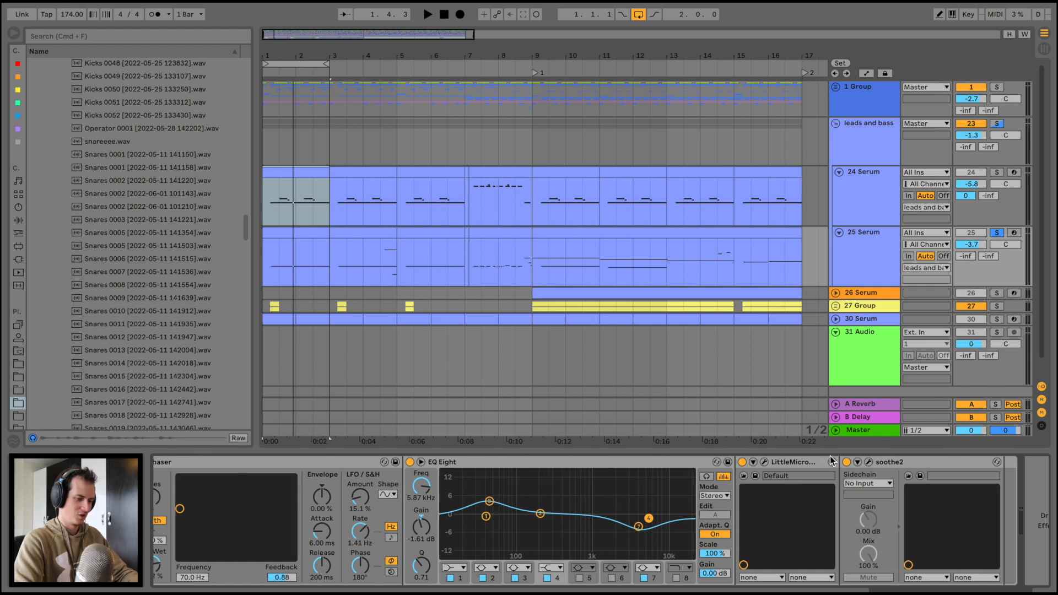
click(869, 462)
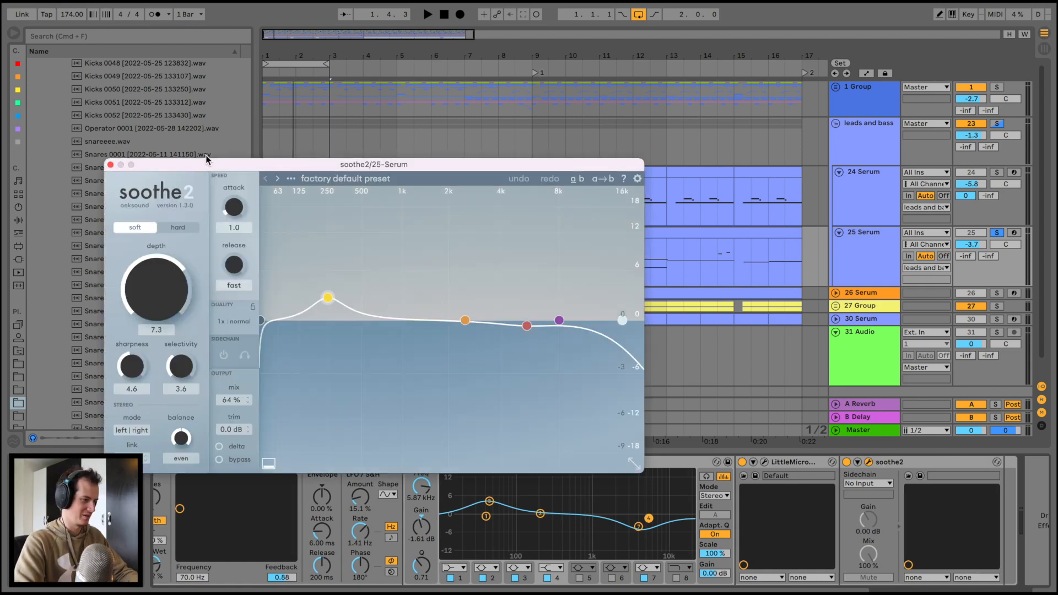
click(110, 164)
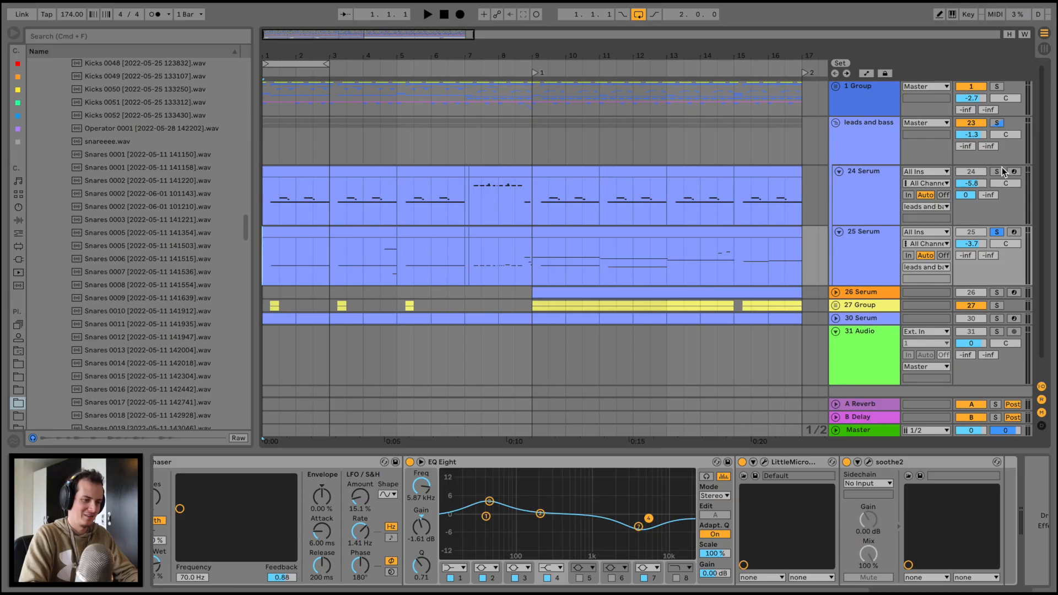
Step: Solo 24 Serum and 25 Serum in turn within the leads and bass group, playing each from bar 1
click(997, 171)
key(space)
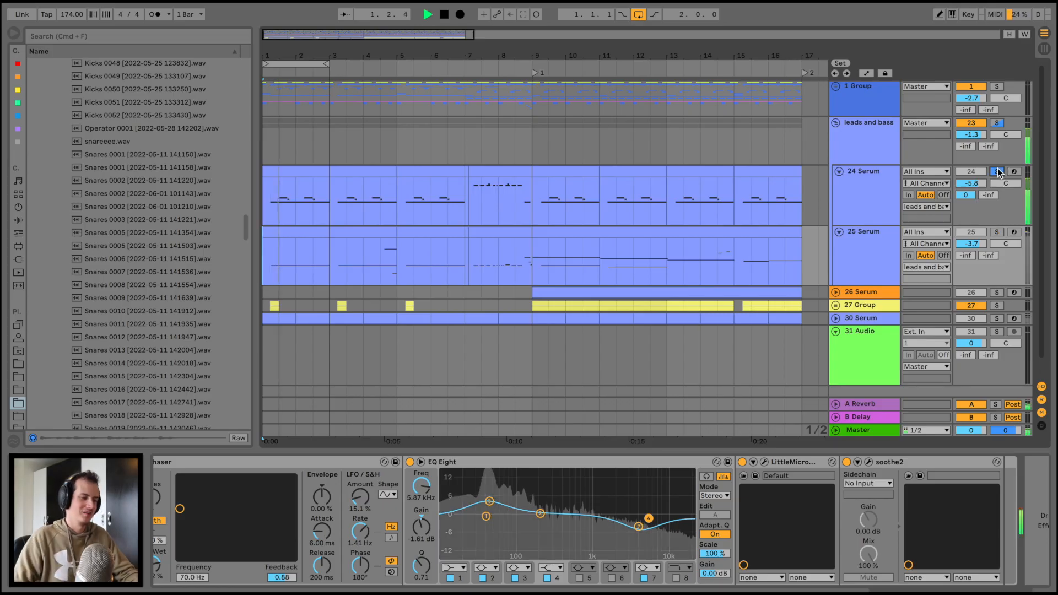
key(space)
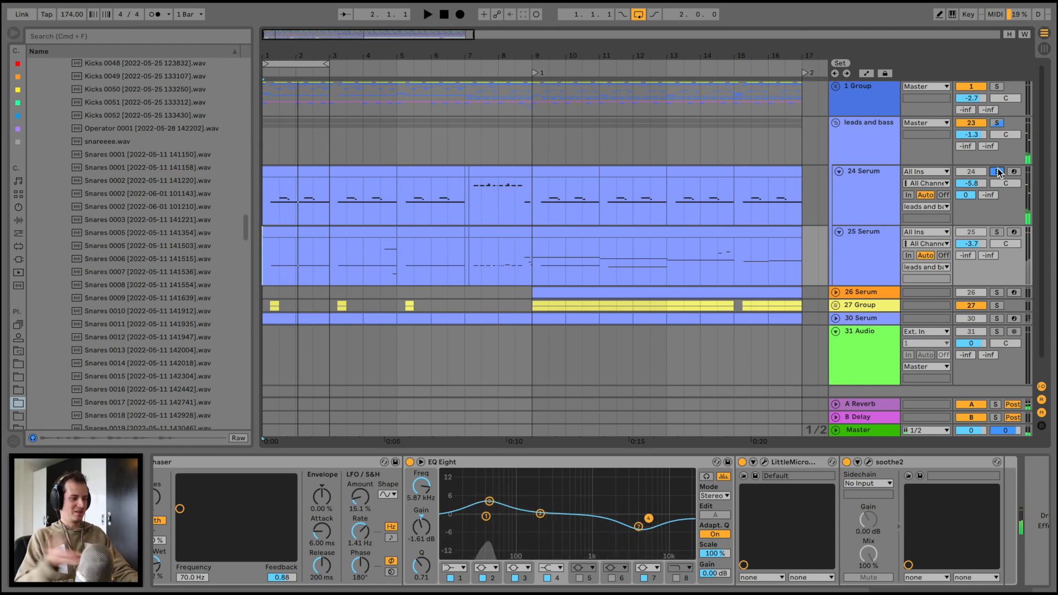
click(847, 249)
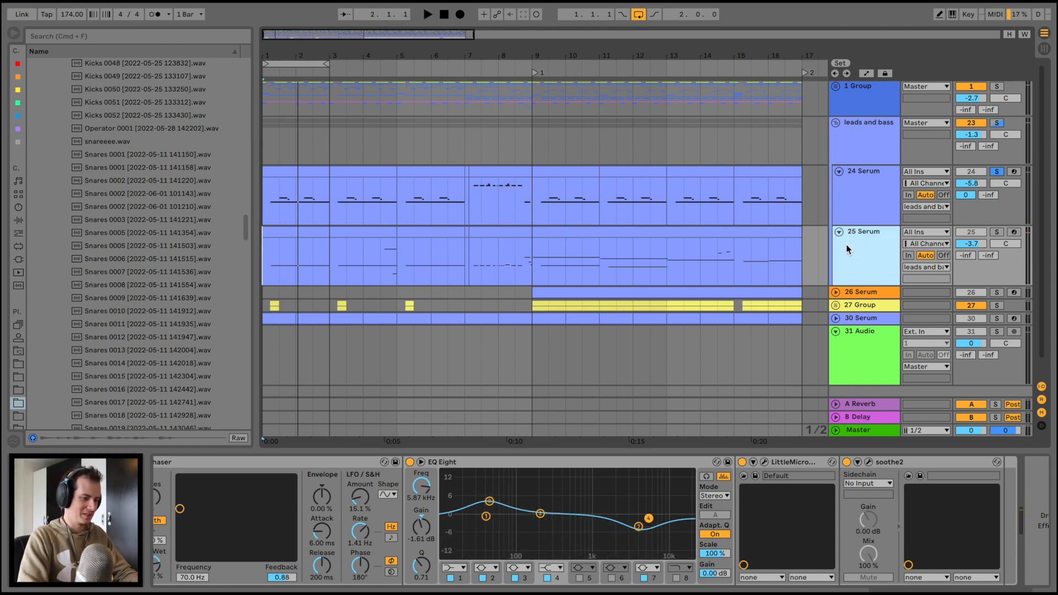
click(862, 141)
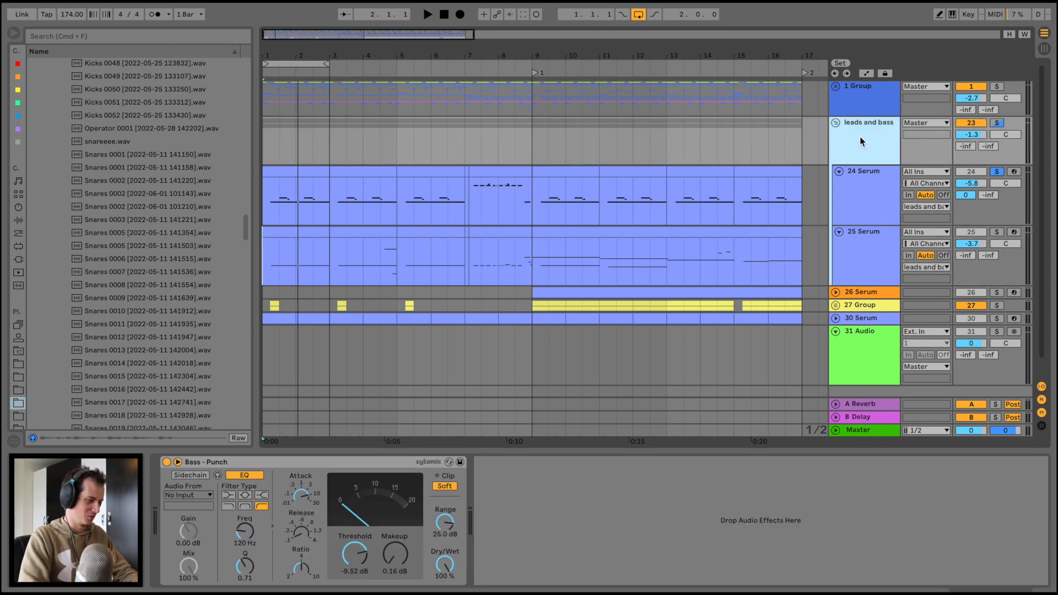
click(860, 229)
click(996, 232)
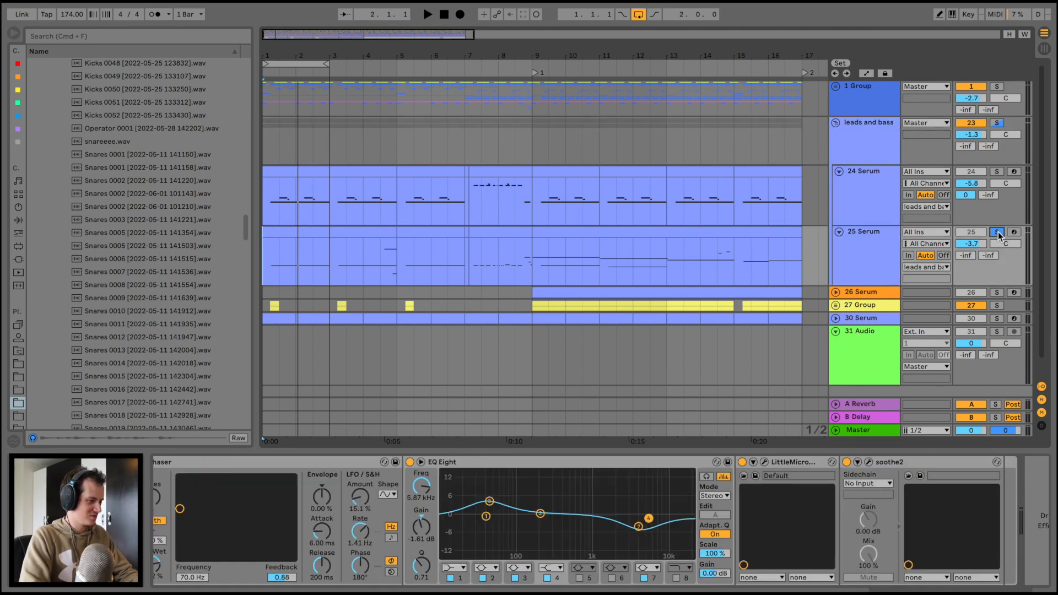
key(space)
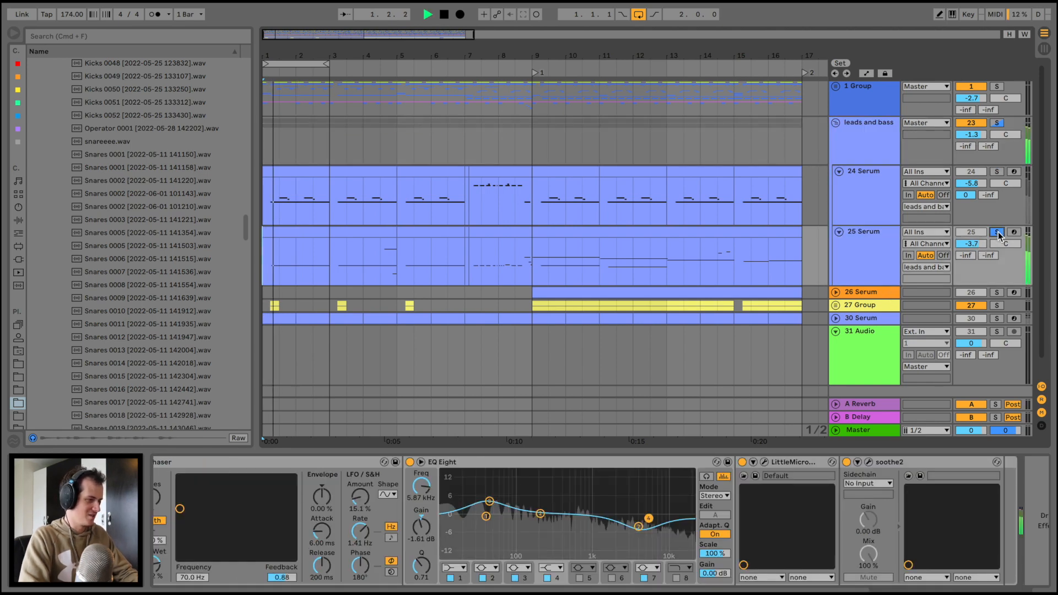
click(996, 123)
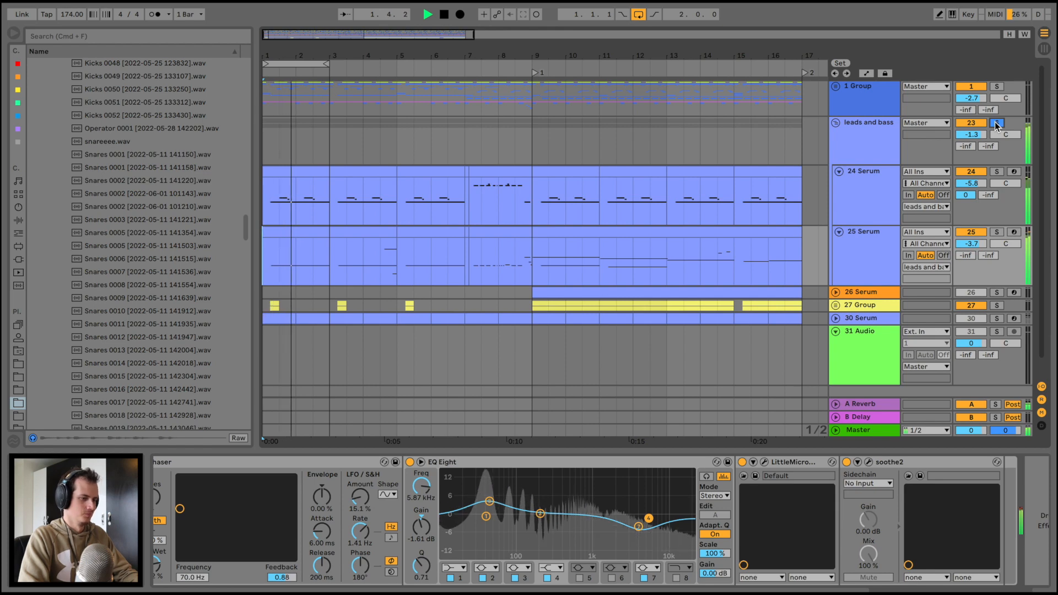
scroll(365, 516, left, 15)
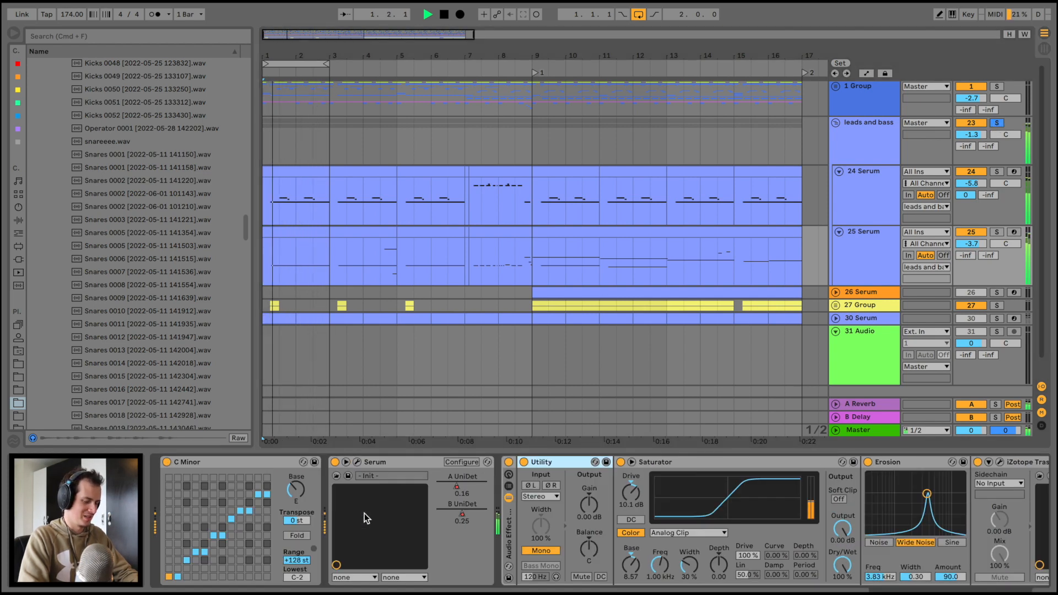
scroll(365, 516, right, 15)
scroll(364, 517, right, 1)
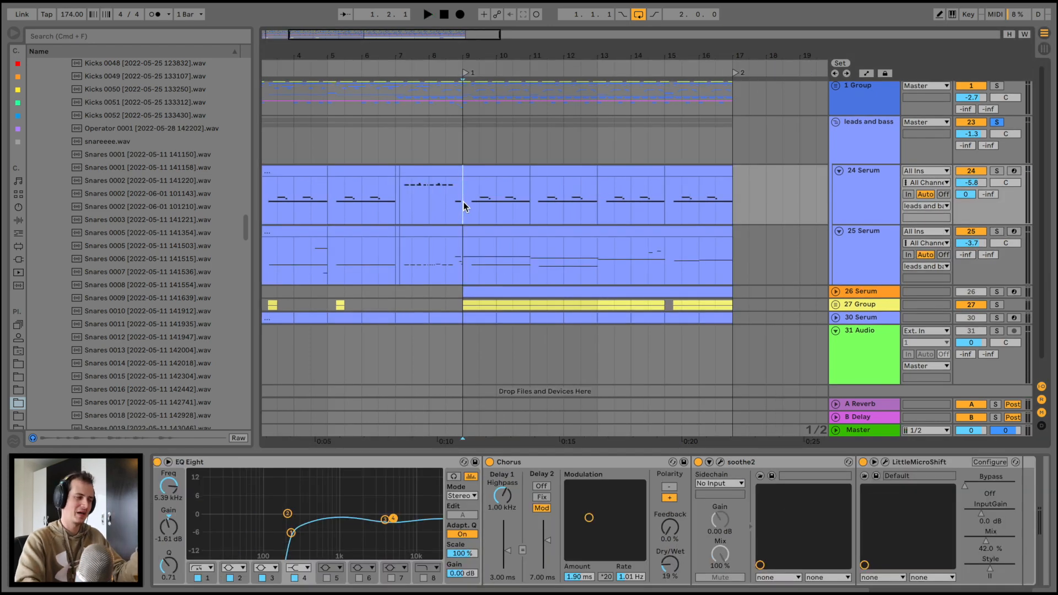
Step: Play 25 Serum in solo from bar 9
drag(463, 206, 686, 205)
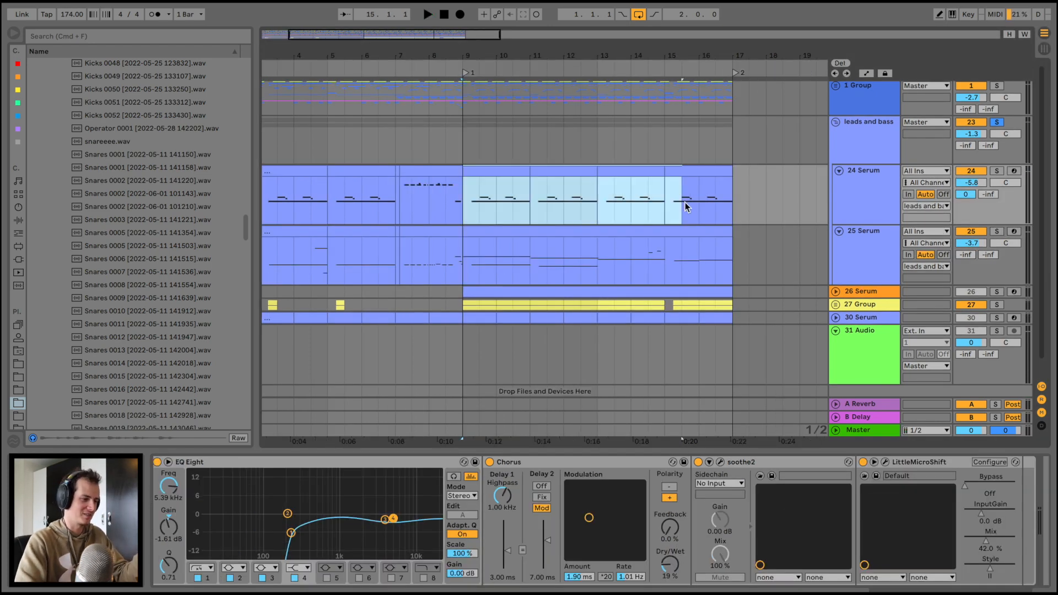
click(463, 253)
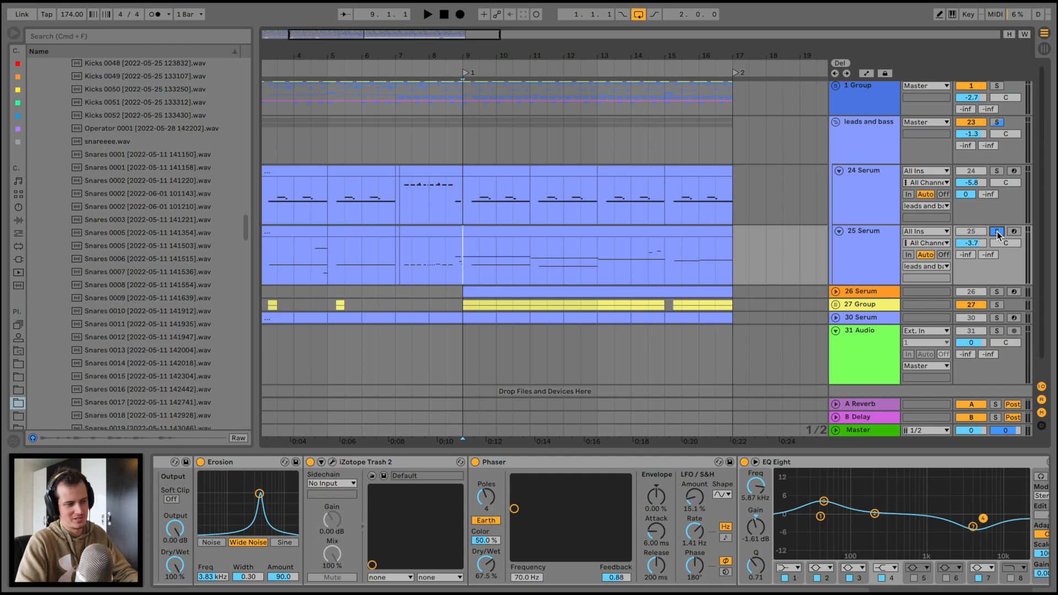
key(space)
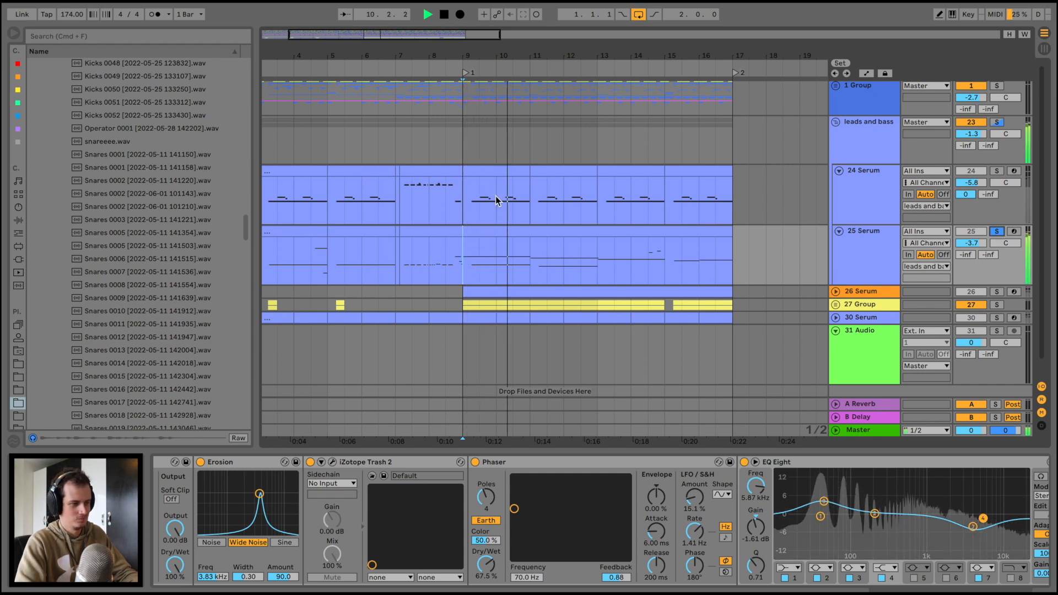
Step: Open 25 Serum's MIDI clip at bar 9 in an enlarged note editor and follow its notes during playback
click(498, 230)
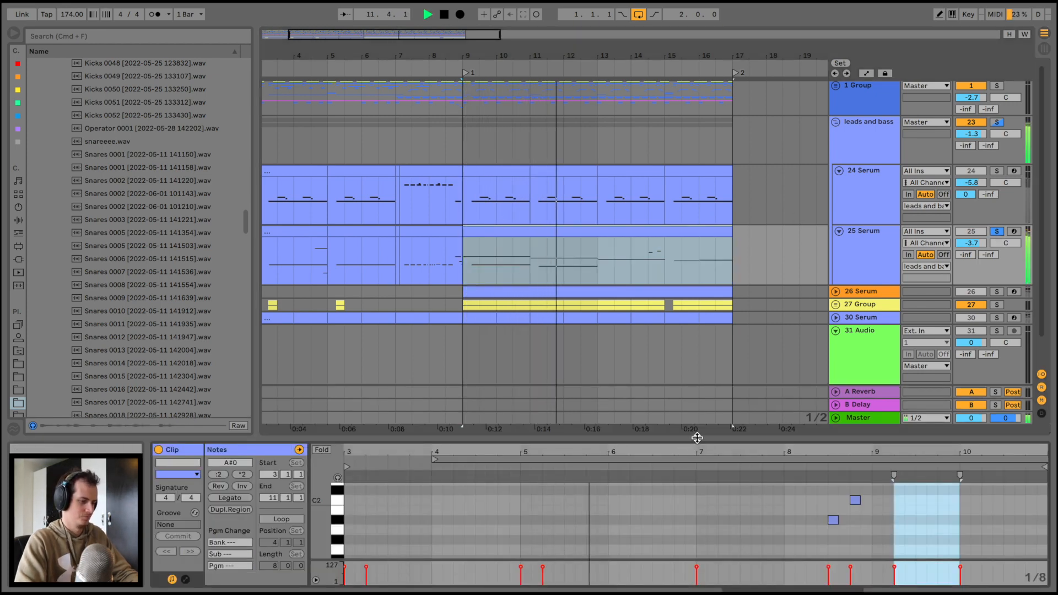
drag(697, 438, 686, 165)
key(space)
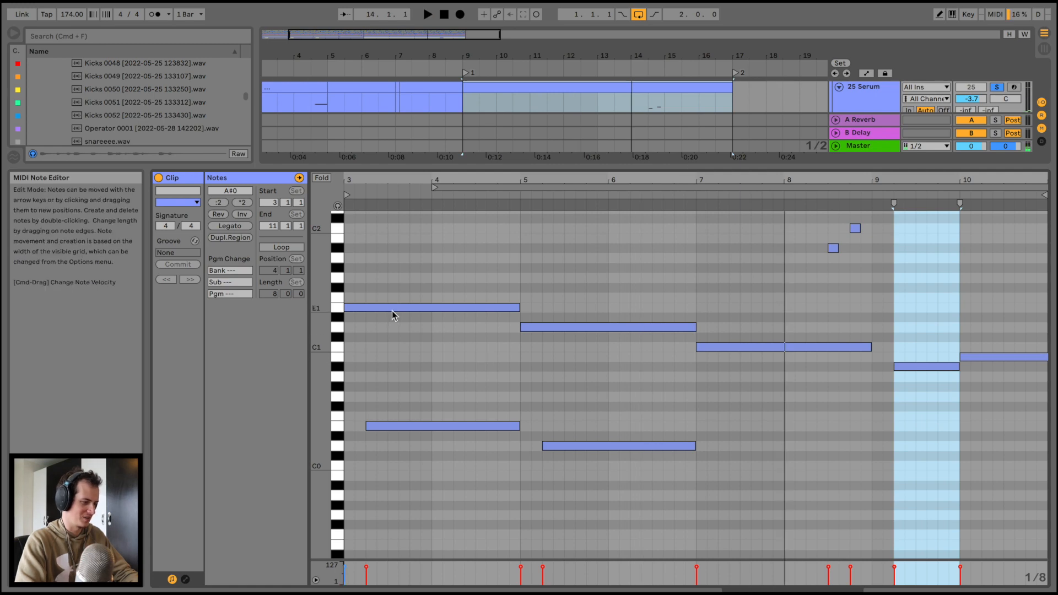
key(space)
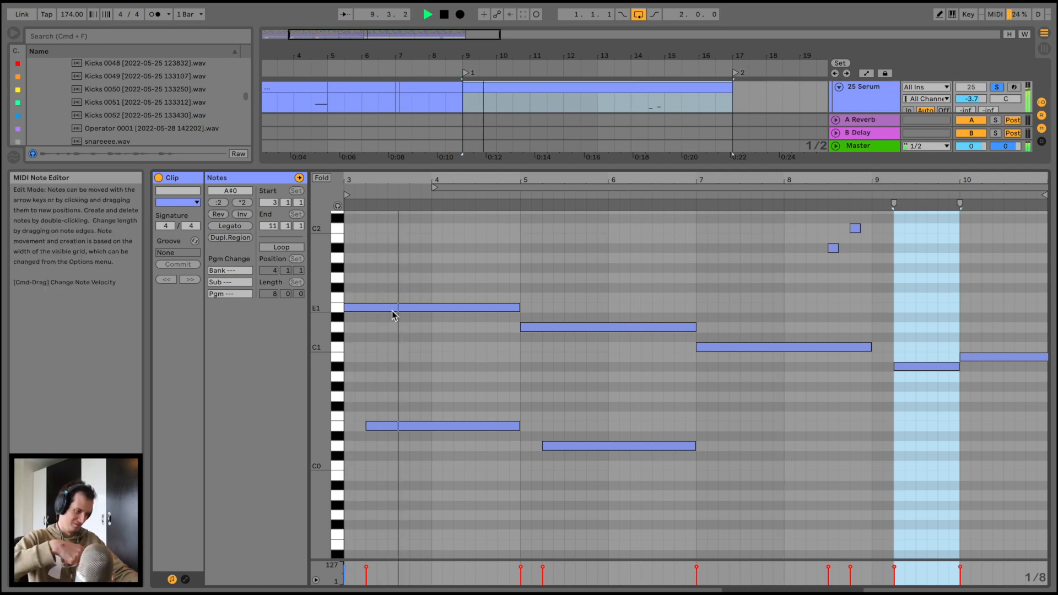
scroll(643, 427, up, 2)
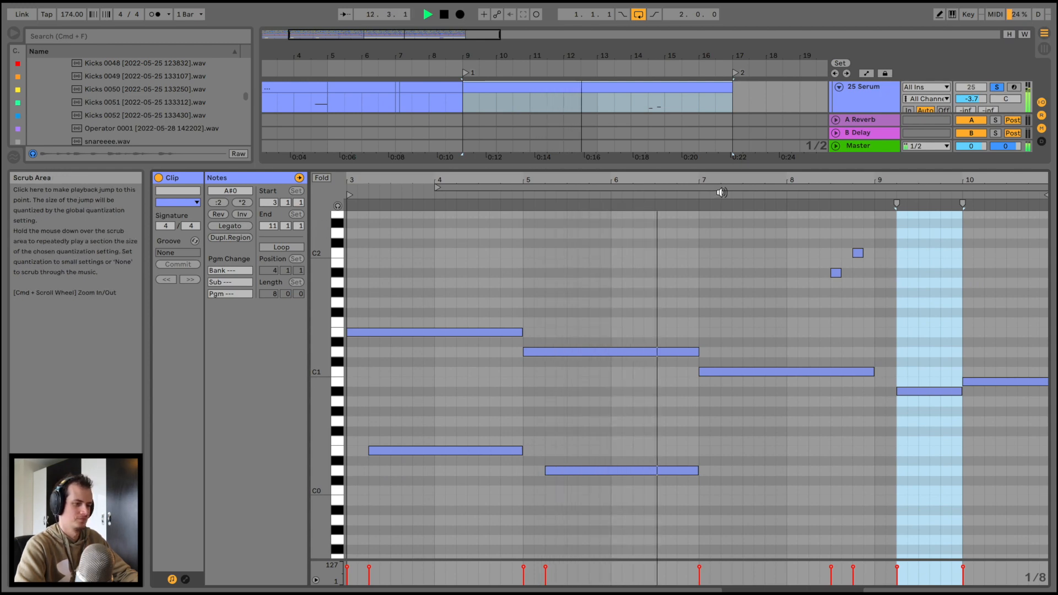
scroll(795, 328, up, 4)
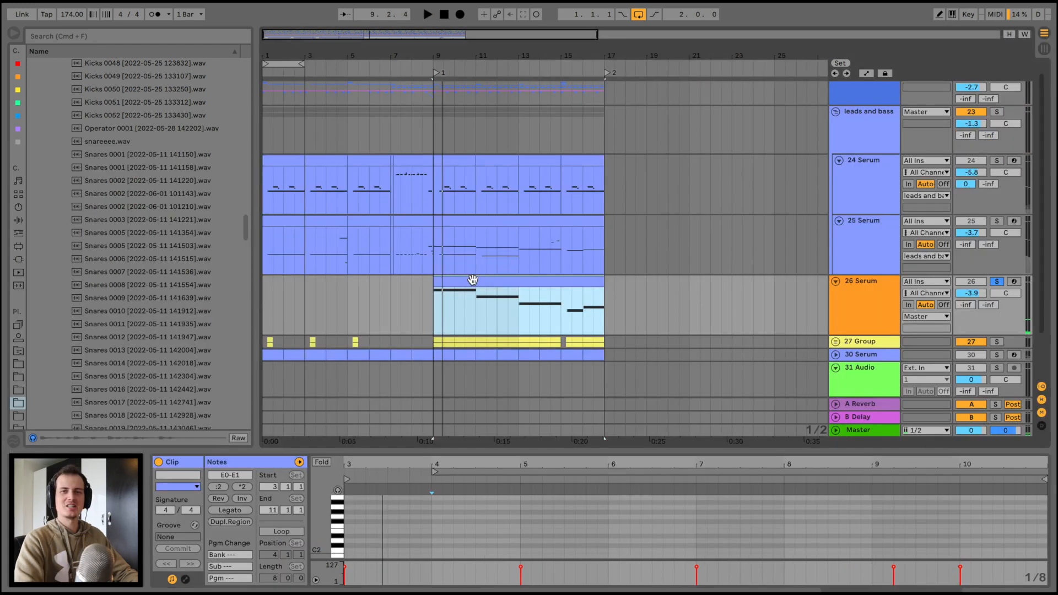
Step: Audition 26 Serum, inspect its oscillators and effects in the synth window, and hide the window
click(863, 300)
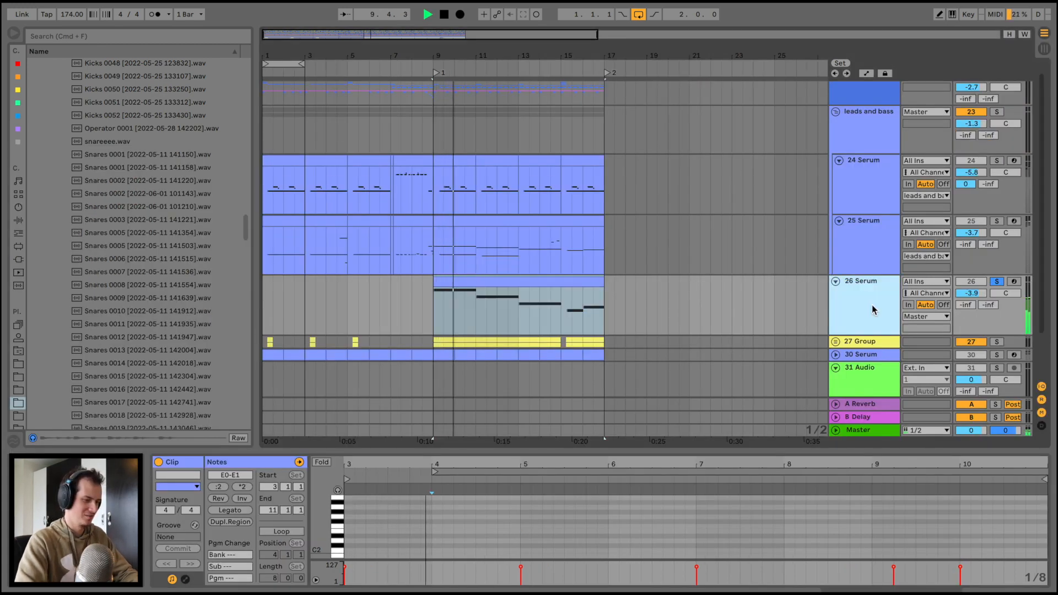
click(358, 463)
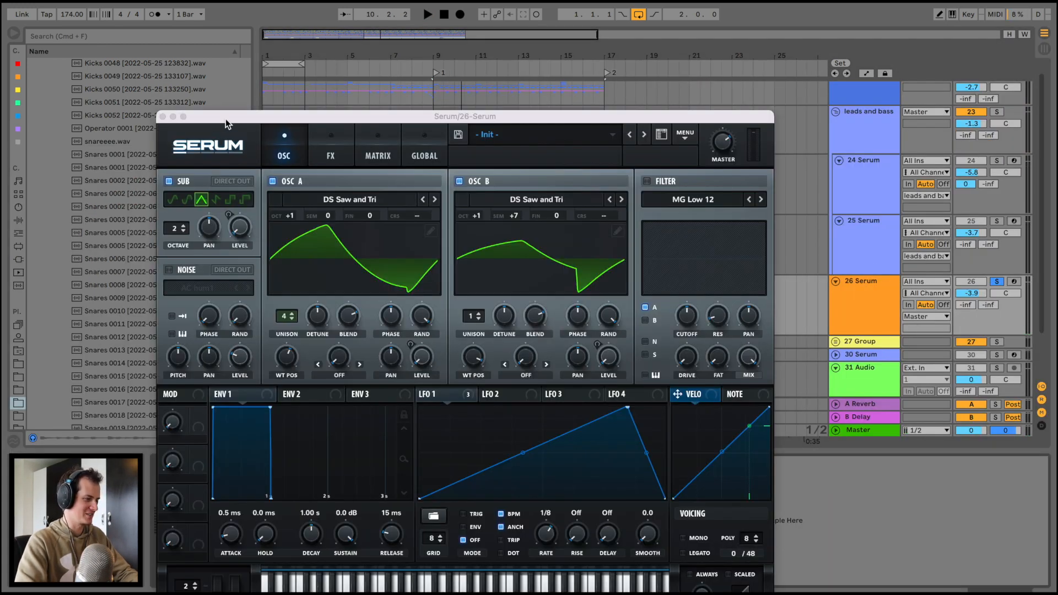
drag(226, 118, 277, 29)
click(372, 52)
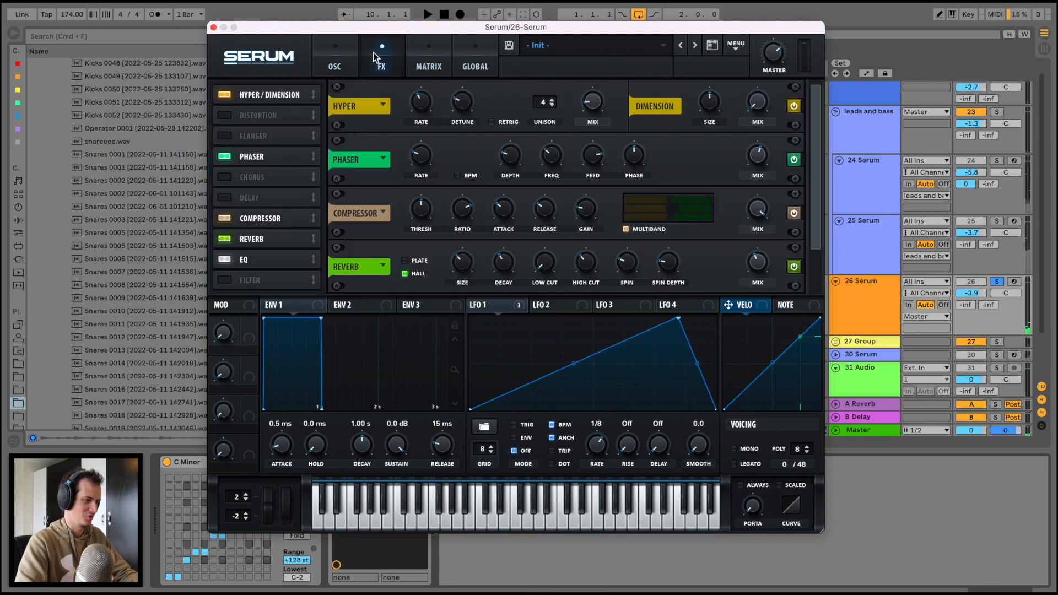
click(341, 61)
key(super+alt+p)
Step: Unfold 27 Group to show 28 Serum and 29 Serum, and audition the group in solo from bar 9
scroll(649, 303, down, 2)
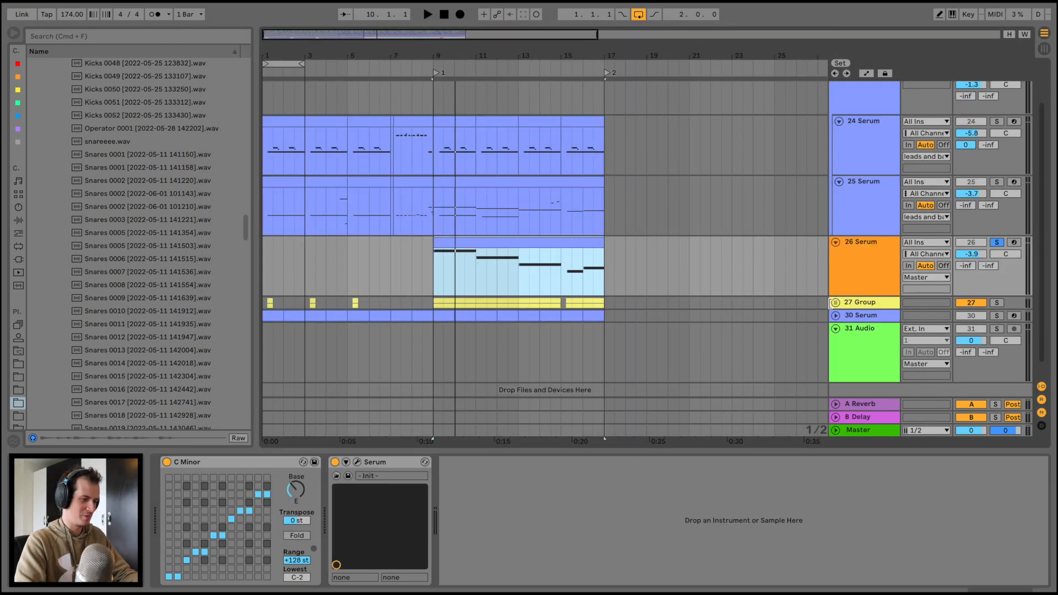
click(835, 302)
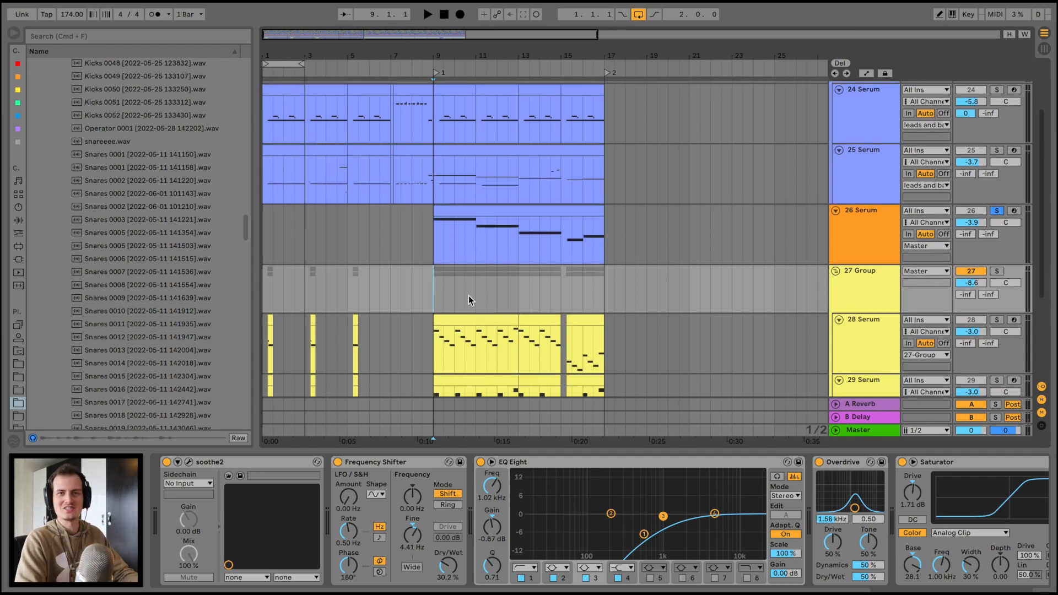
scroll(468, 295, down, 5)
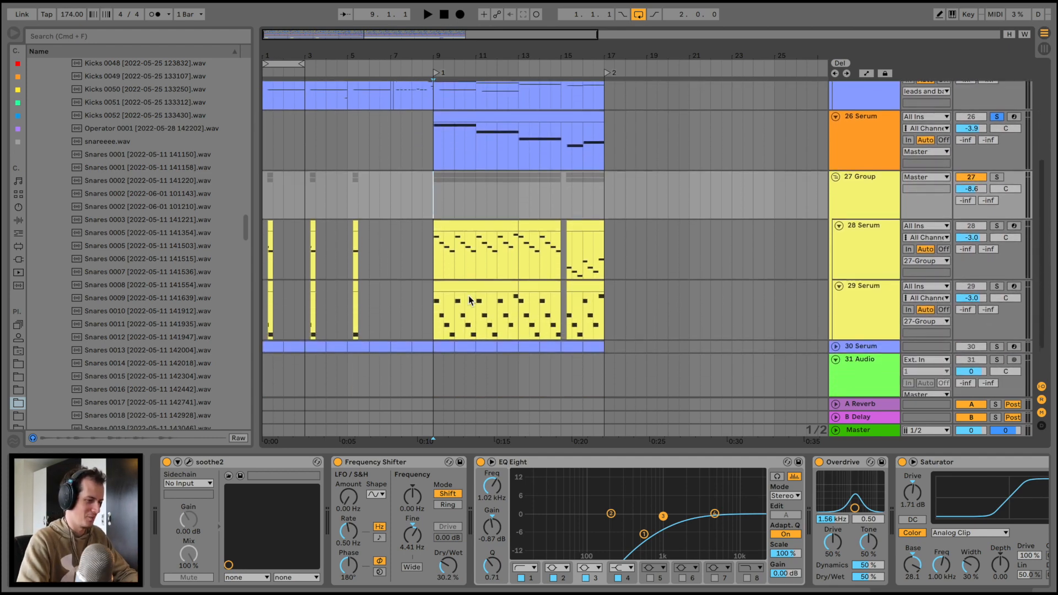
key(space)
key(space)
Step: Zoom in on the short 28 Serum and 29 Serum clips in the opening bars and play them from bar 1
key(plus)
key(plus)
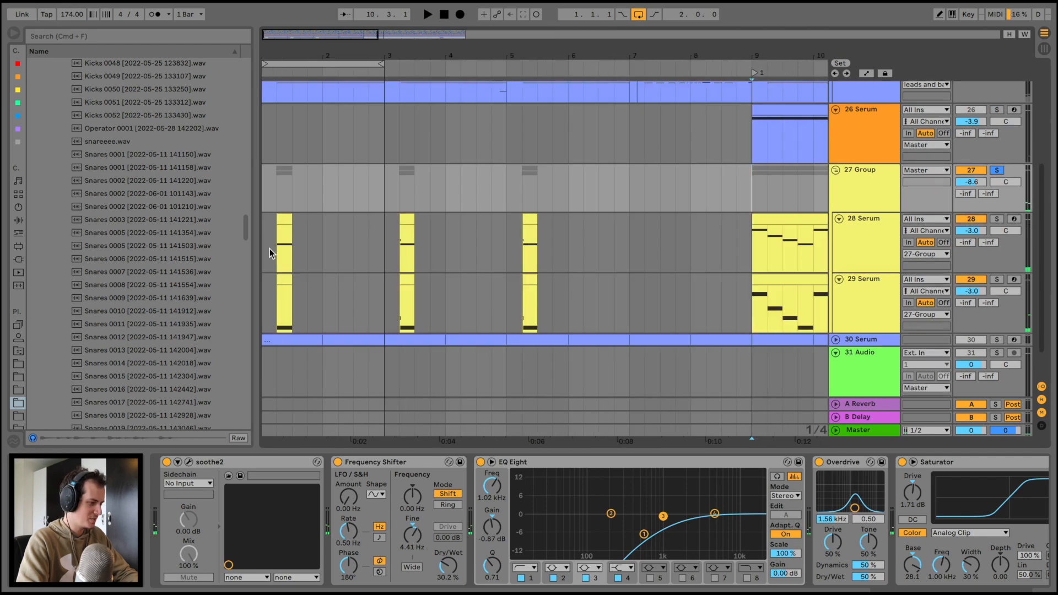
click(266, 248)
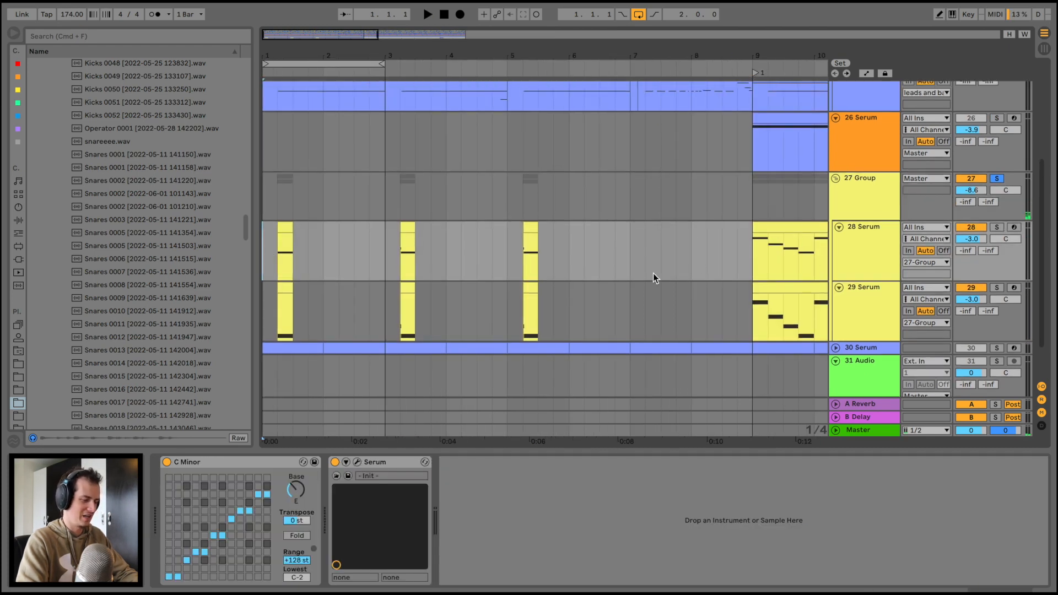
drag(332, 63, 331, 57)
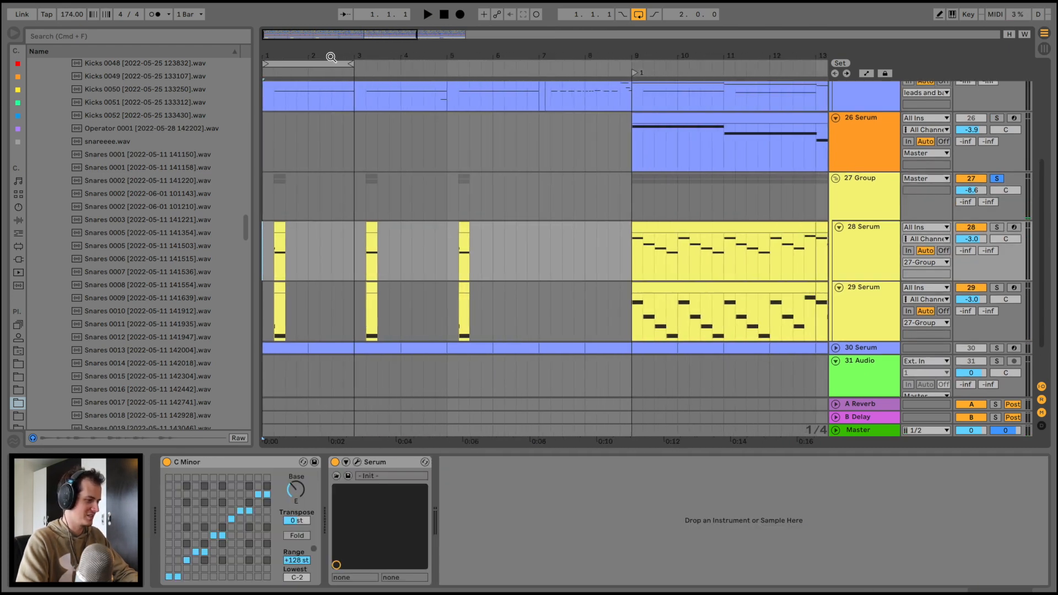
key(space)
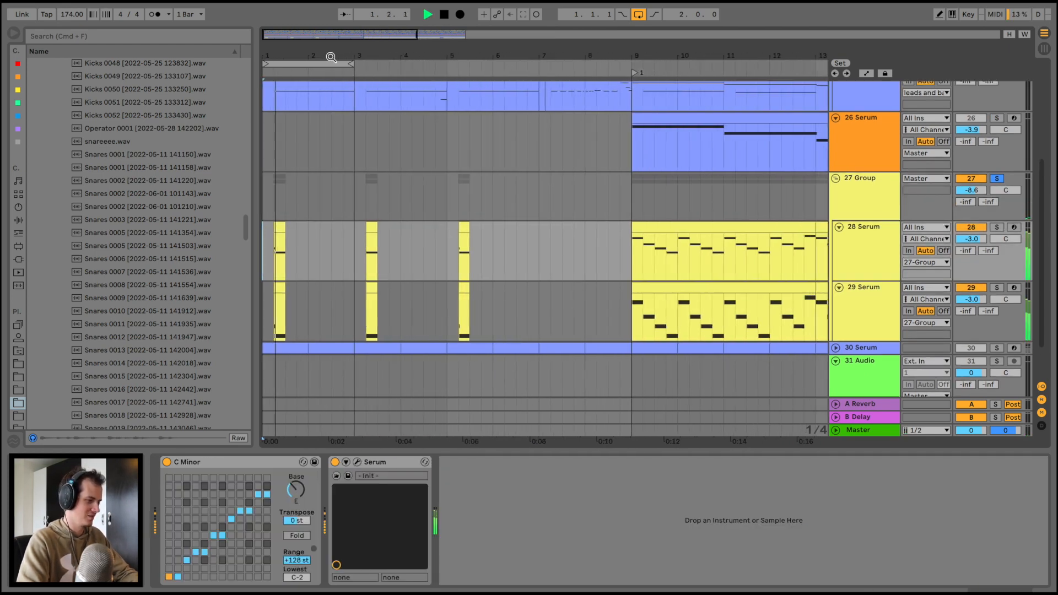
key(space)
Step: Open 28 Serum's synth window and review its effects rack
click(872, 248)
click(398, 89)
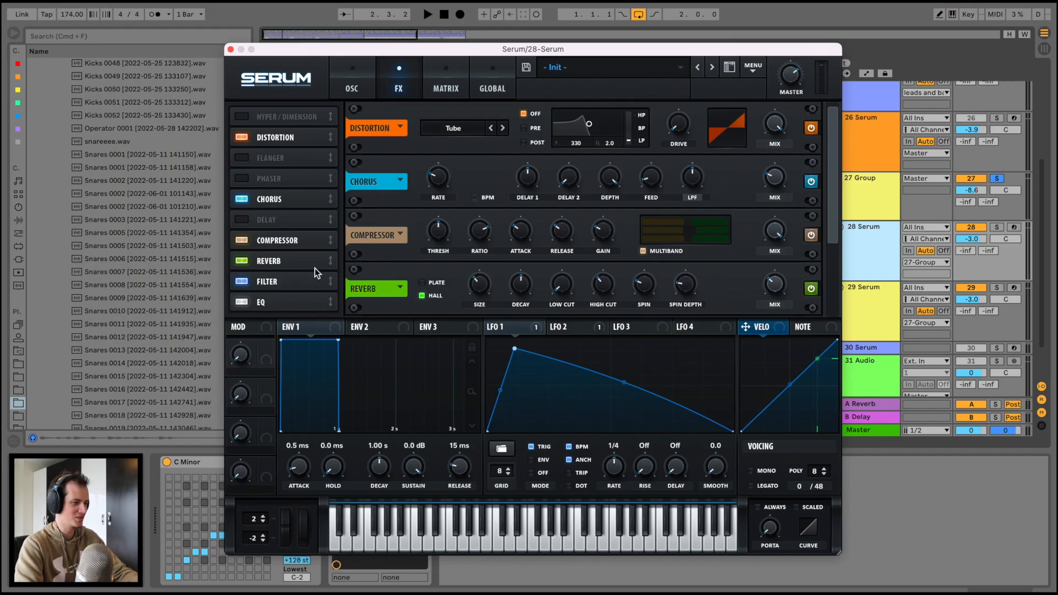
scroll(286, 285, down, 3)
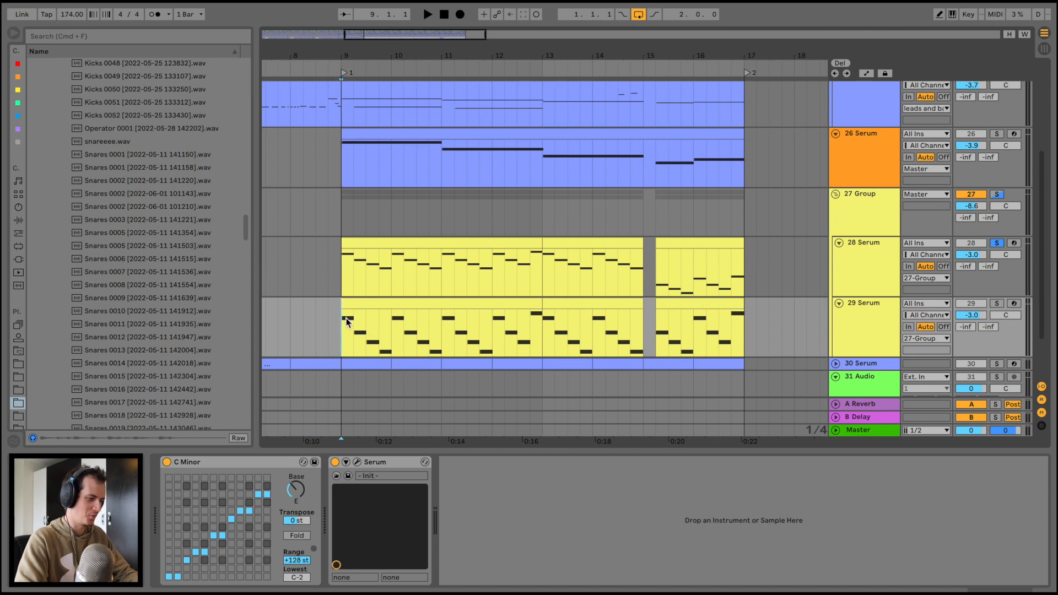
Step: Open 29 Serum's MIDI clip at bar 9, and audition 29 Serum and 28 Serum separately in solo
double_click(345, 318)
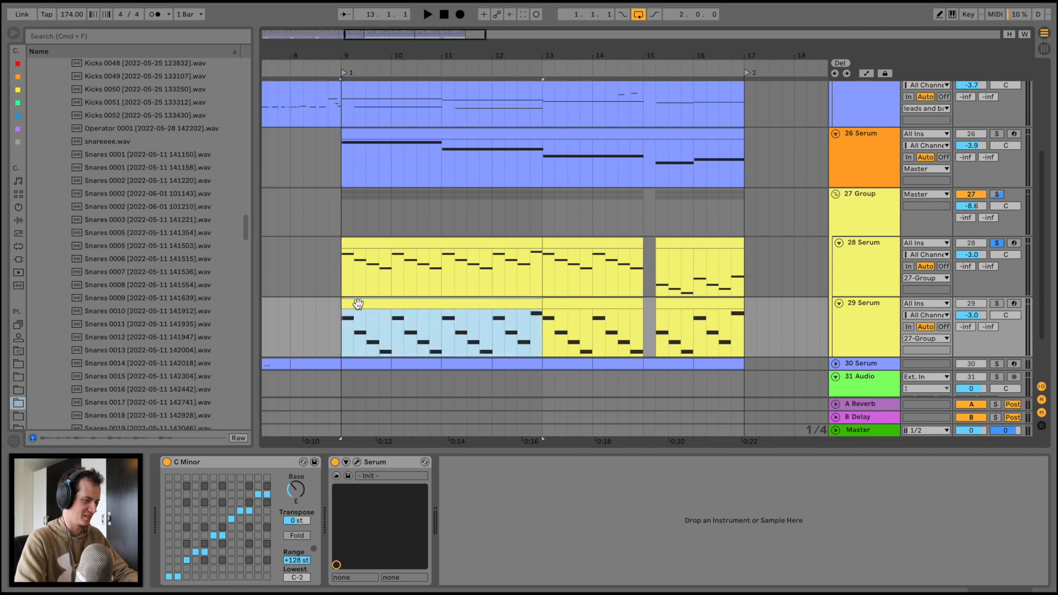
click(996, 304)
key(space)
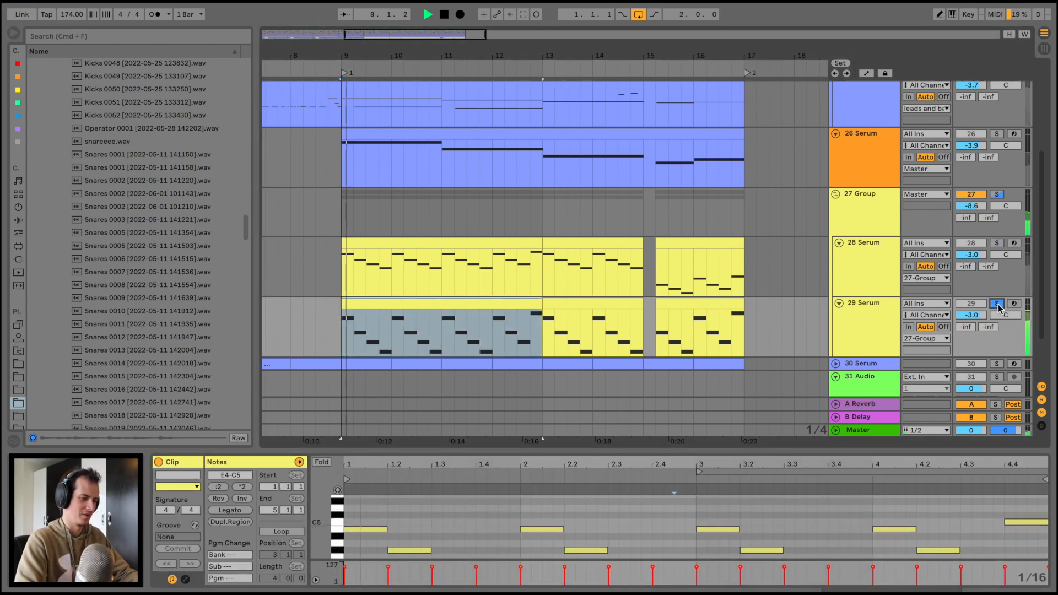
key(space)
click(998, 243)
key(space)
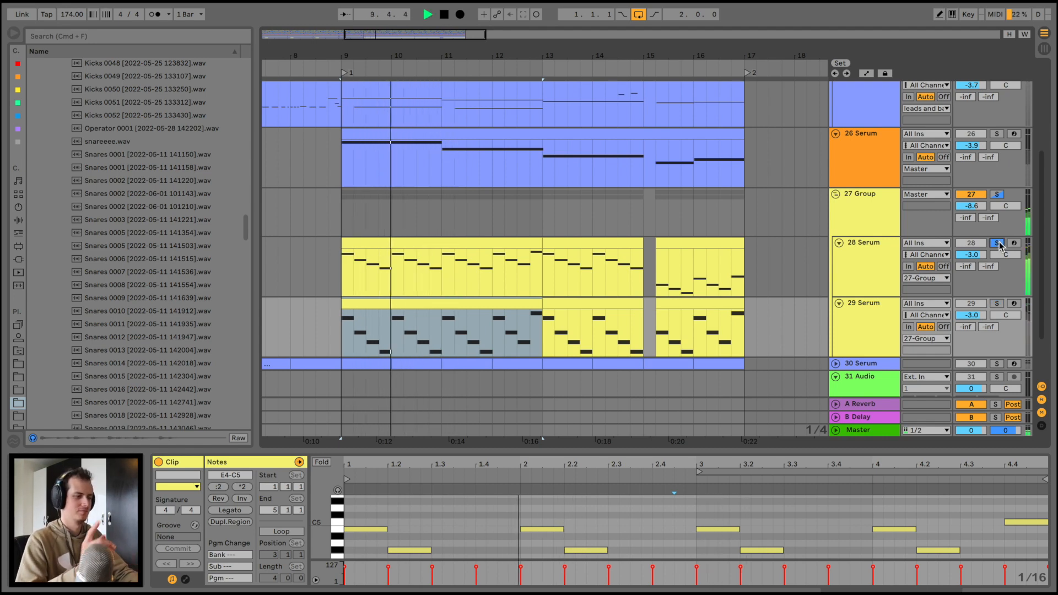
Step: Solo 27 Group and audition it from bar 9 with its Frequency Shifter bypassed and active
key(space)
click(877, 232)
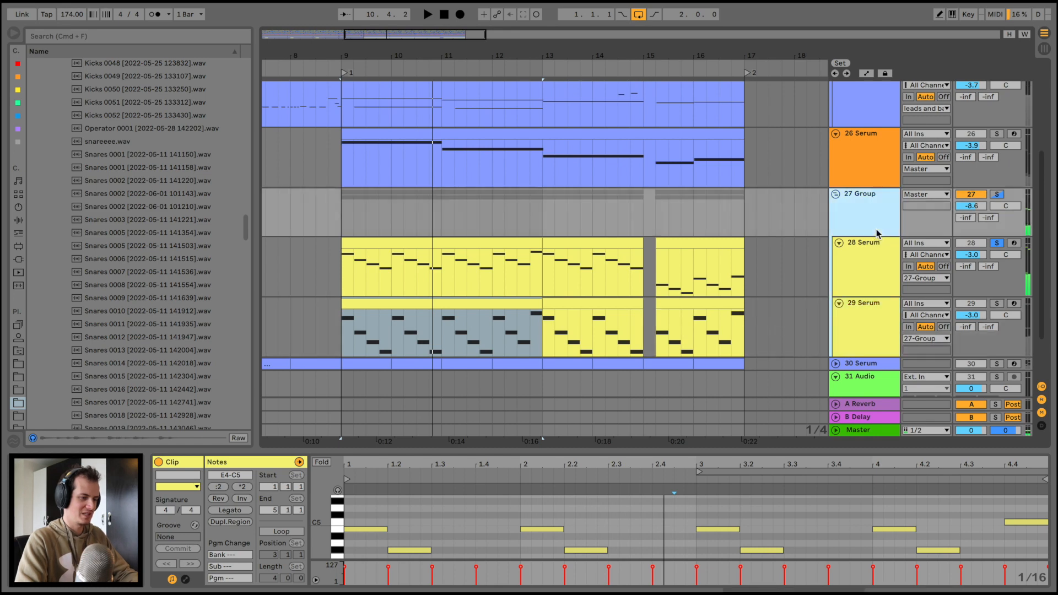
click(999, 196)
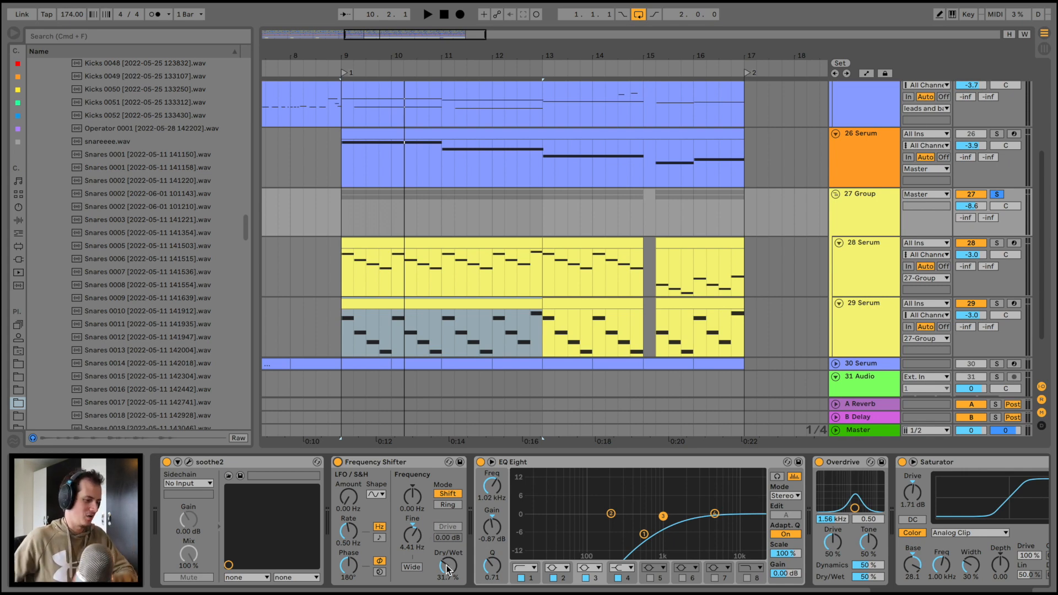
key(space)
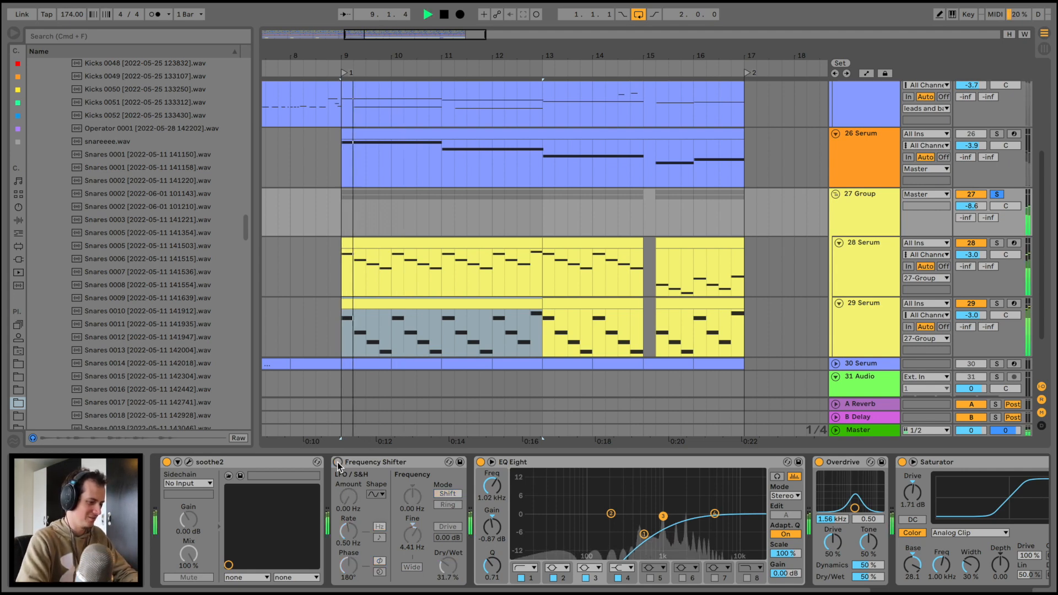
click(338, 462)
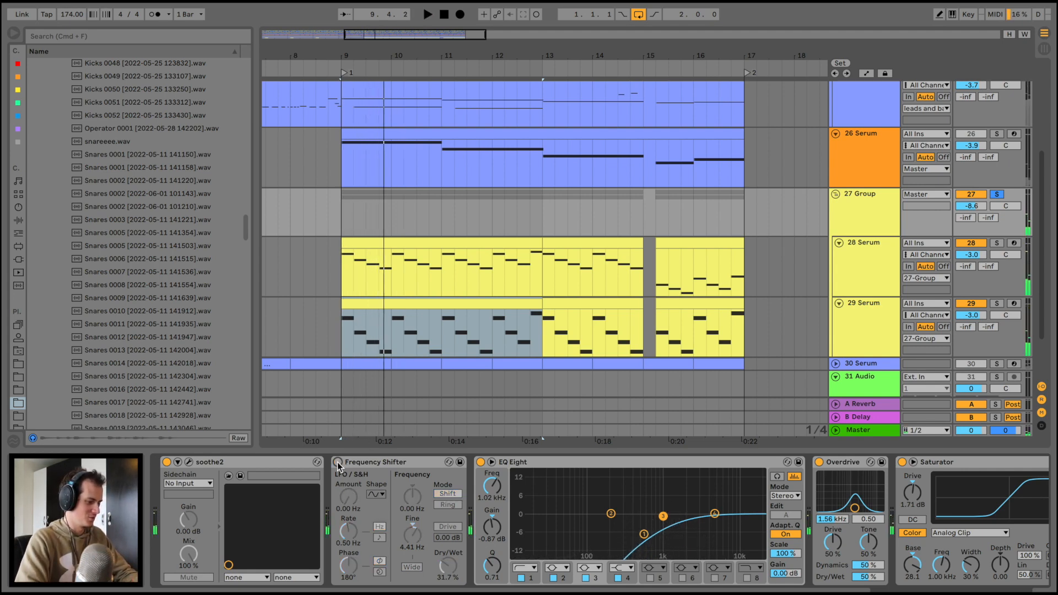
click(338, 463)
Step: Review the EQ Eight, Overdrive, Saturator, soothe2 and Delay in 27 Group's effects chain and play the group from bar 9
scroll(403, 500, right, 6)
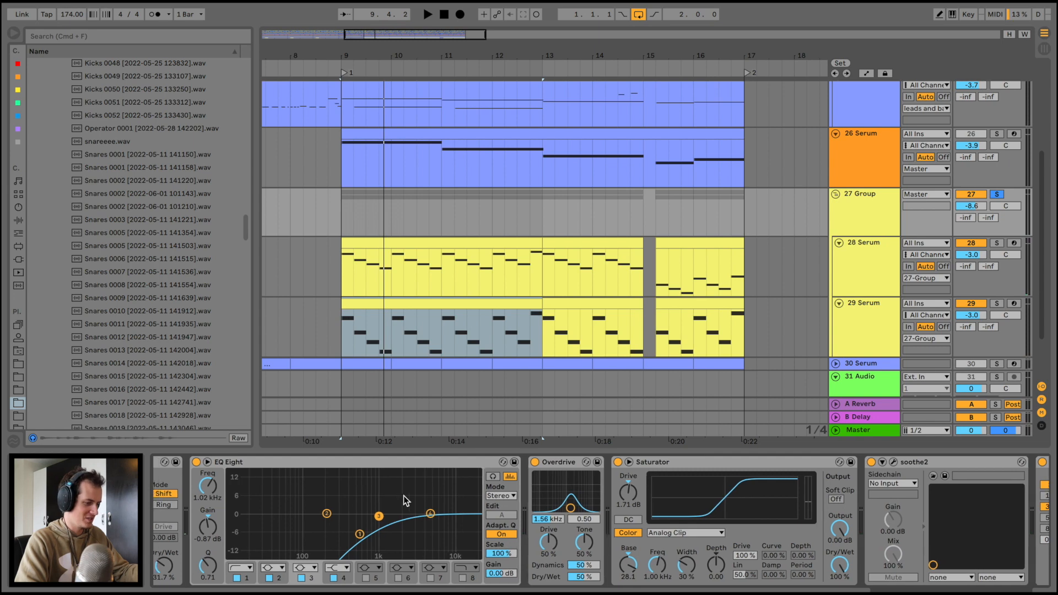
scroll(465, 519, right, 5)
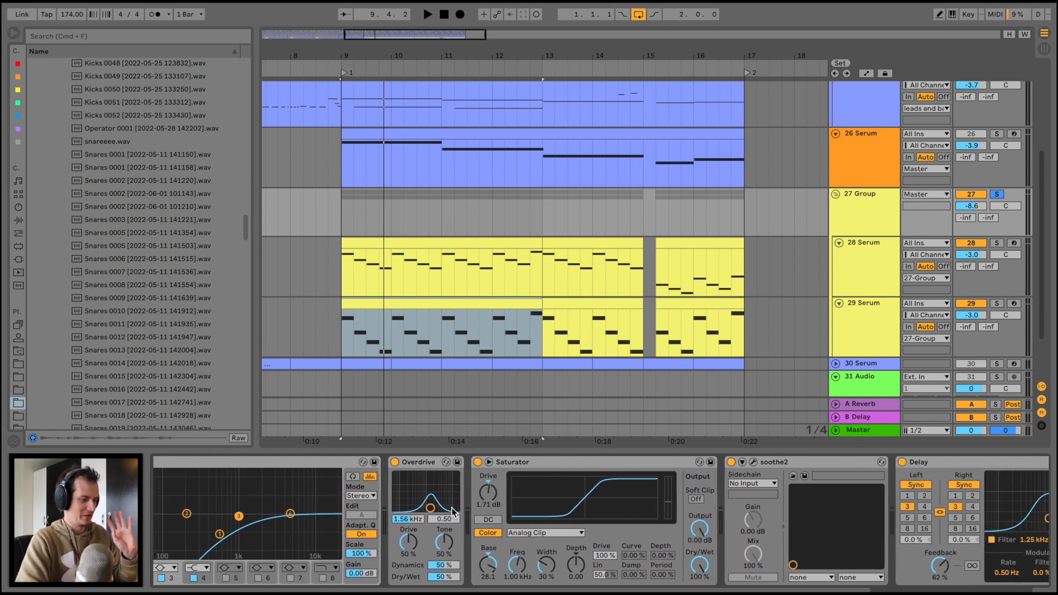
scroll(511, 495, right, 4)
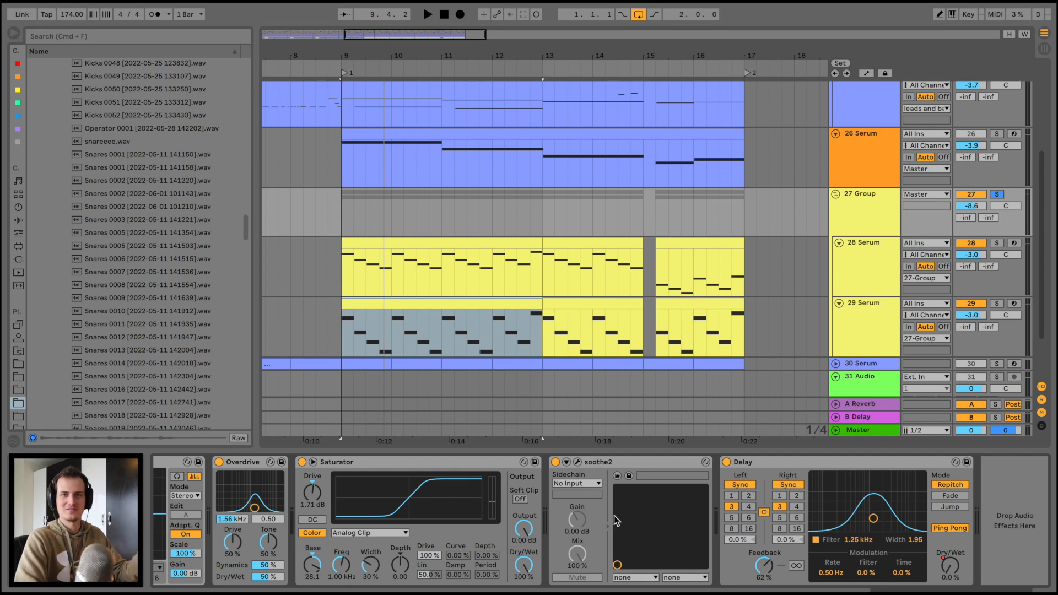
key(space)
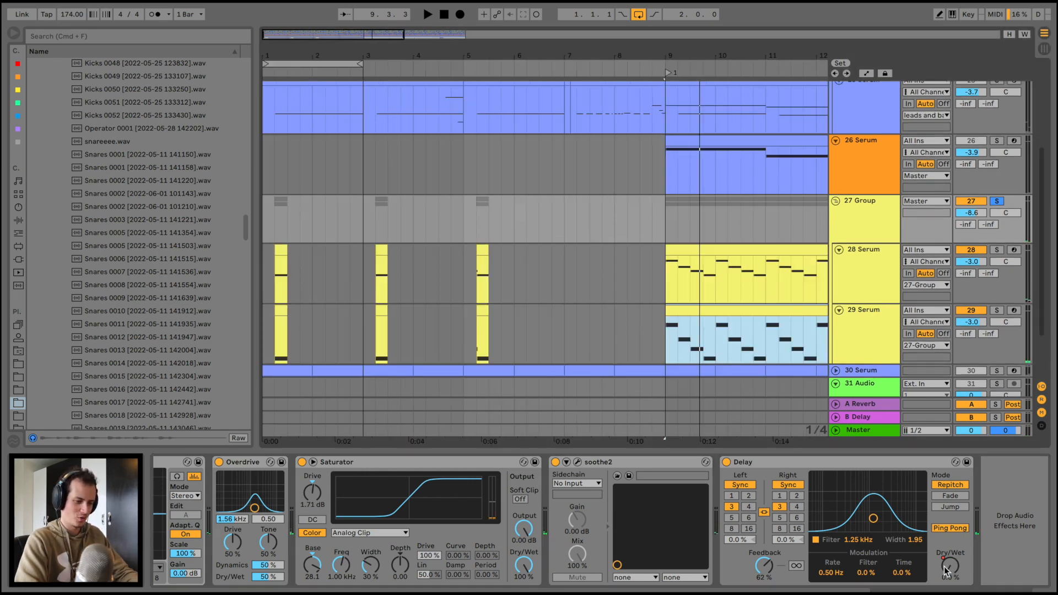
Step: Show the automation lanes and examine the Delay Dry/Wet curve of 27 Group leading up to bar 9
click(275, 279)
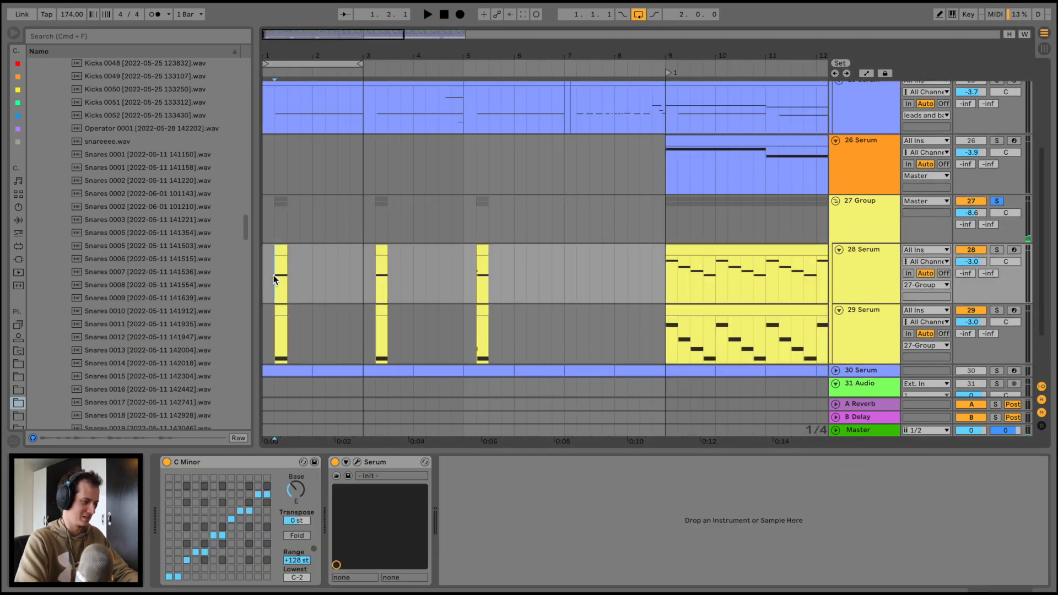
click(866, 232)
key(a)
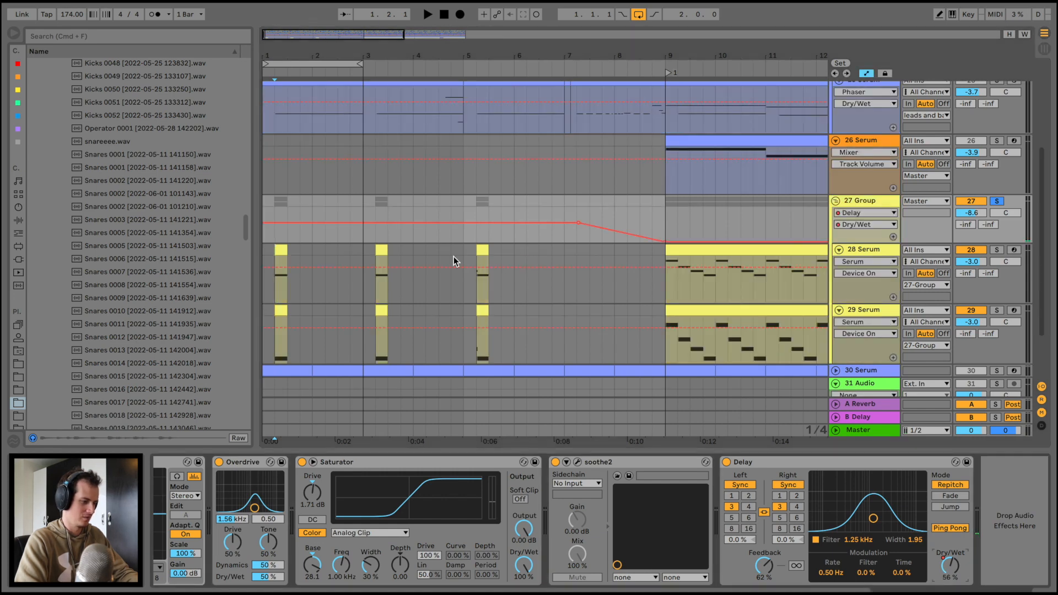
scroll(385, 213, right, 1)
Step: Play the unsoloed arrangement from bar 9 with 30 Serum switched off
click(480, 247)
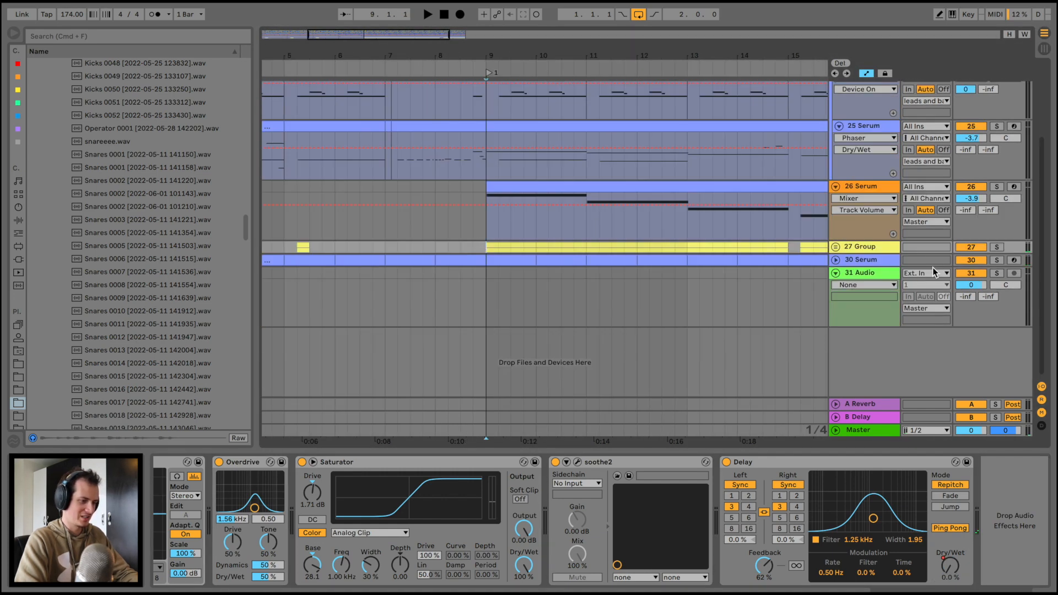
key(space)
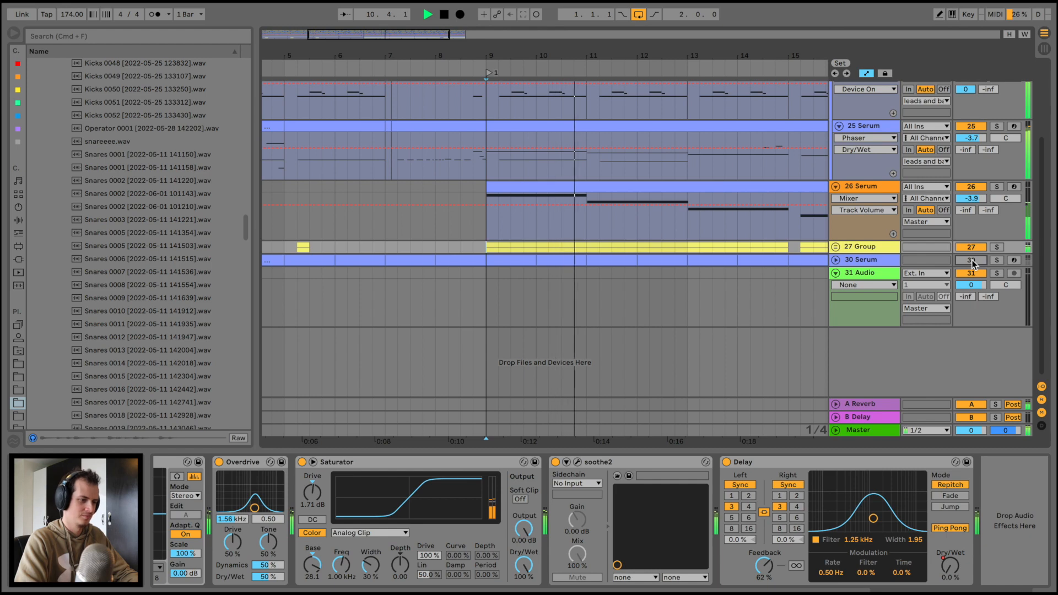
key(space)
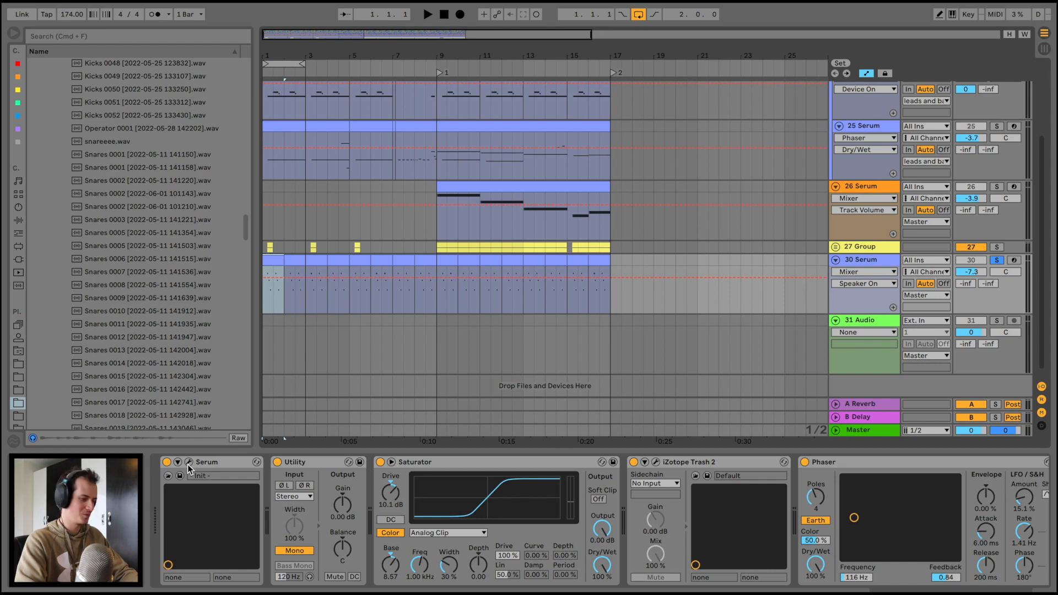
Step: Open 30 Serum's synth window, audition the soloed sound, and review its oscillators and effects rack
click(188, 462)
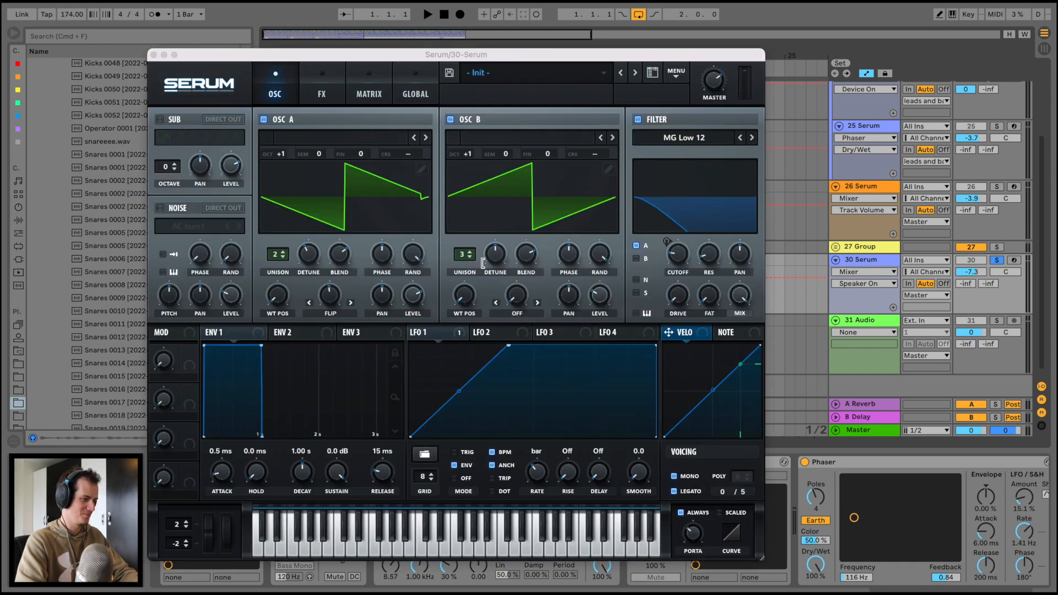
key(space)
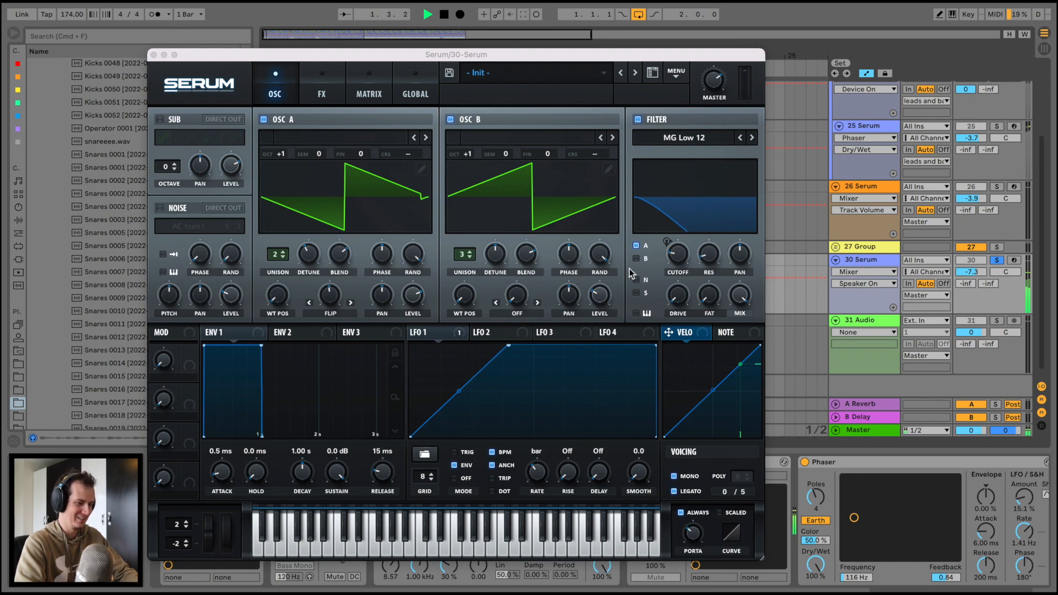
click(320, 84)
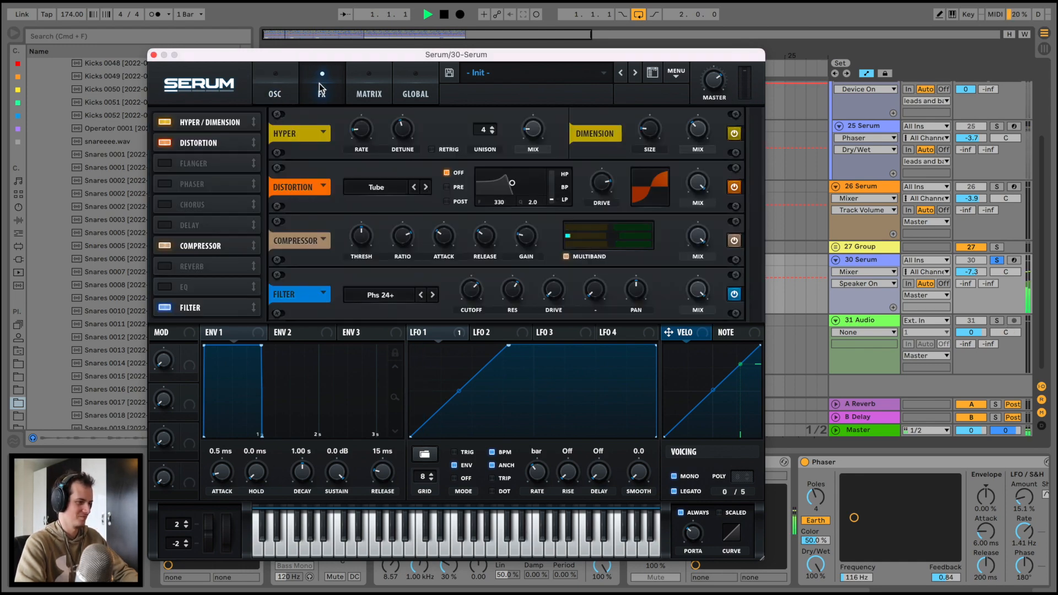
click(153, 54)
key(space)
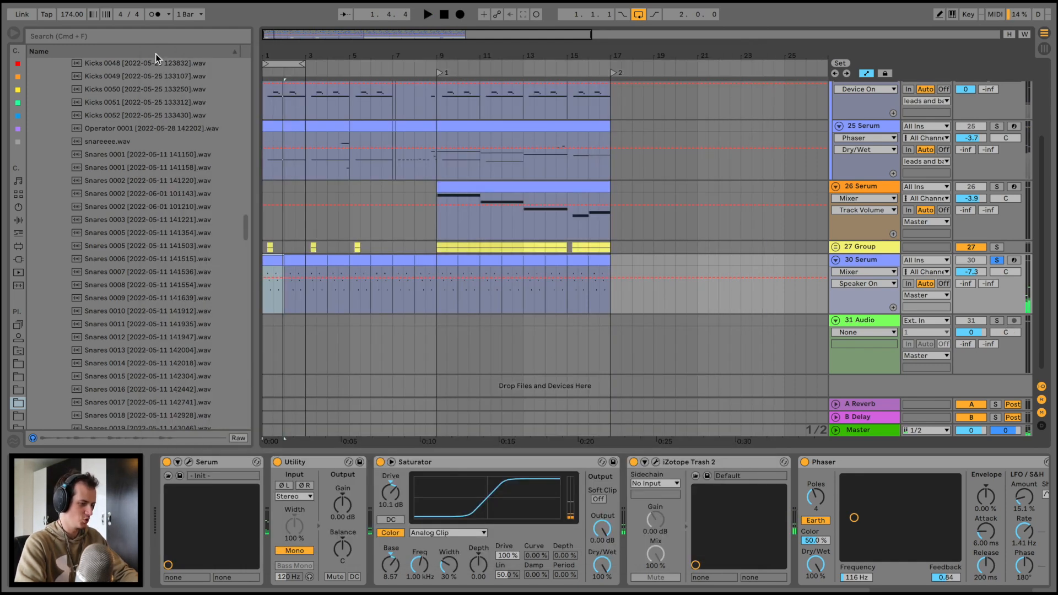
Step: Open 30 Serum's first MIDI clip in an enlarged note editor, play its notes, and shrink the editor again
double_click(273, 260)
drag(540, 451, 531, 203)
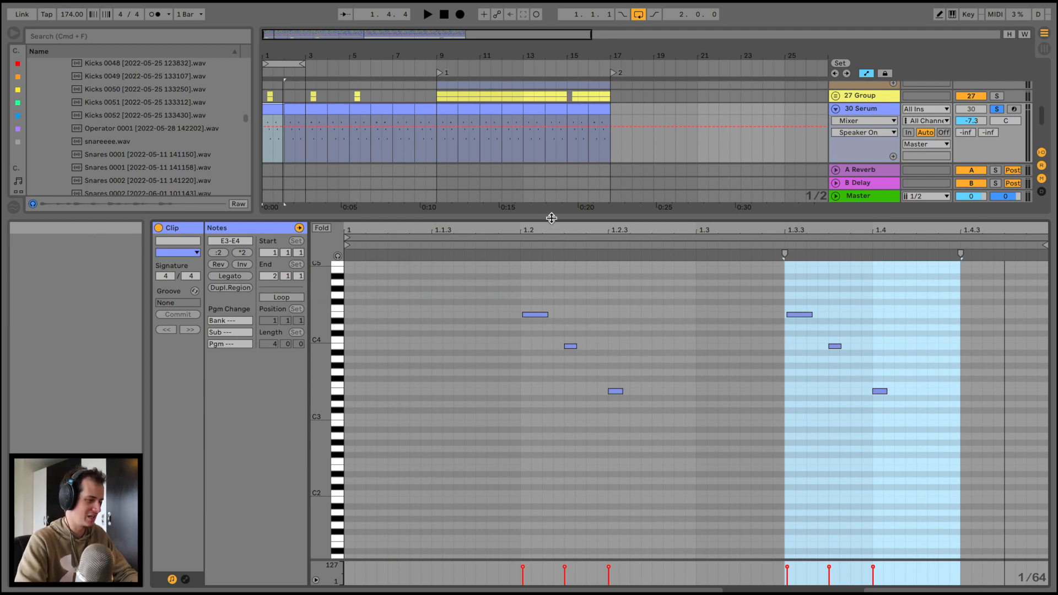
drag(551, 218, 549, 232)
key(space)
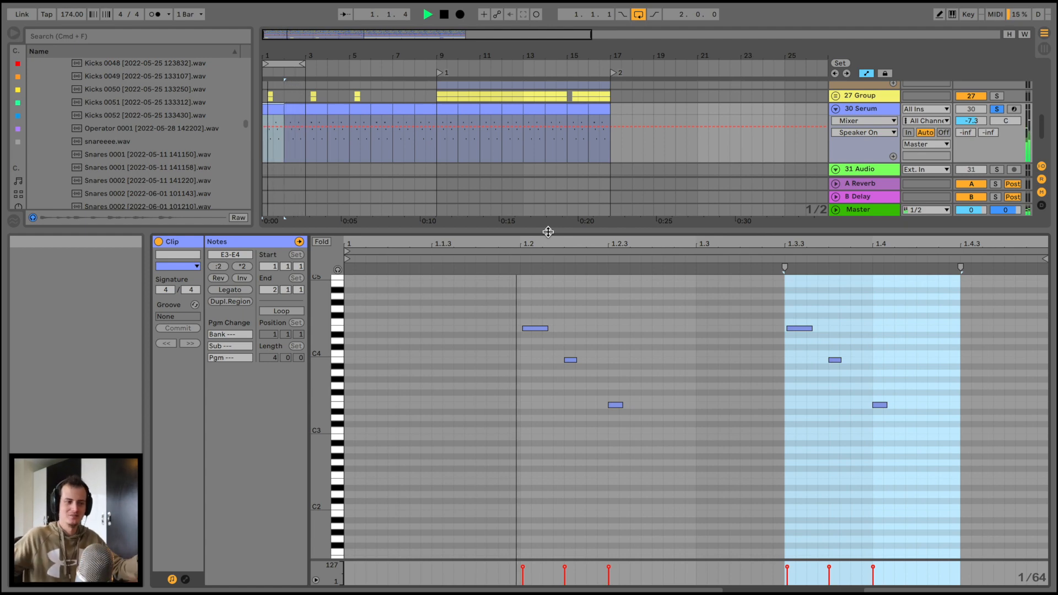
drag(548, 232, 527, 449)
key(space)
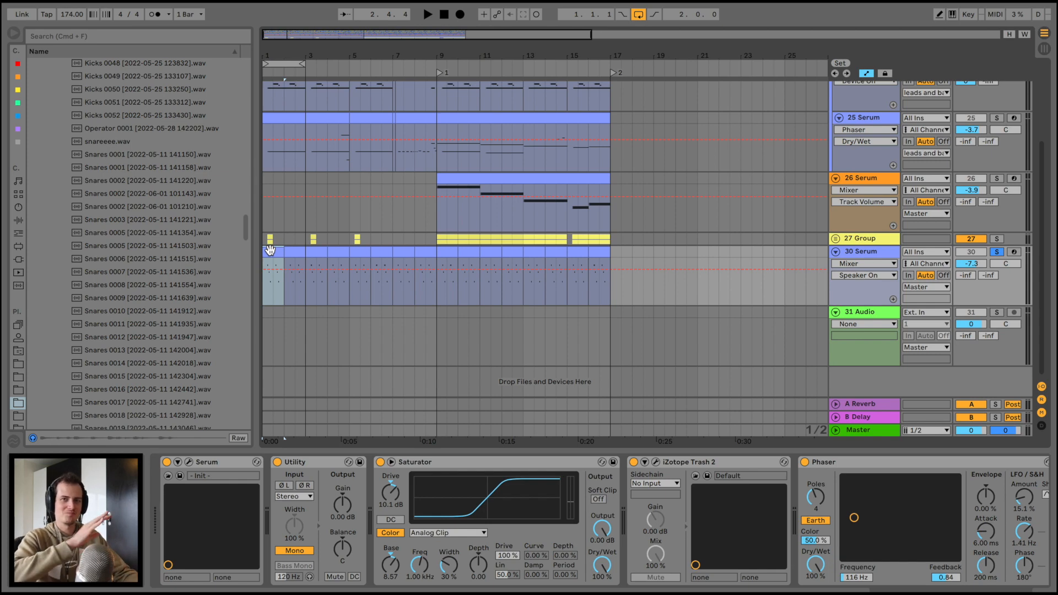
Step: Open the iZotope Trash 2 window on 30 Serum to inspect its distortion settings, and close it
scroll(462, 523, right, 5)
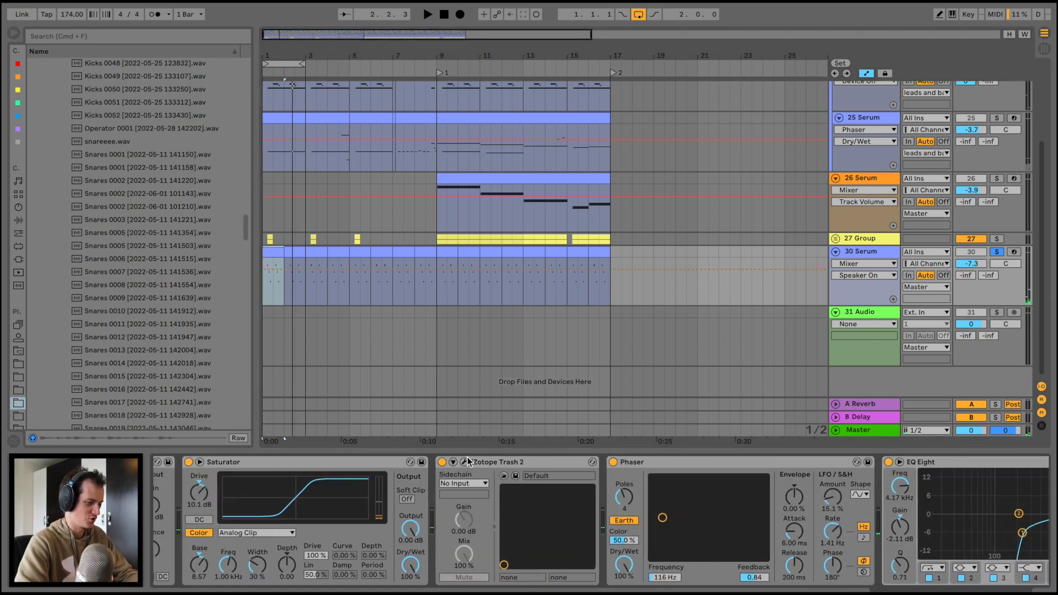
click(462, 462)
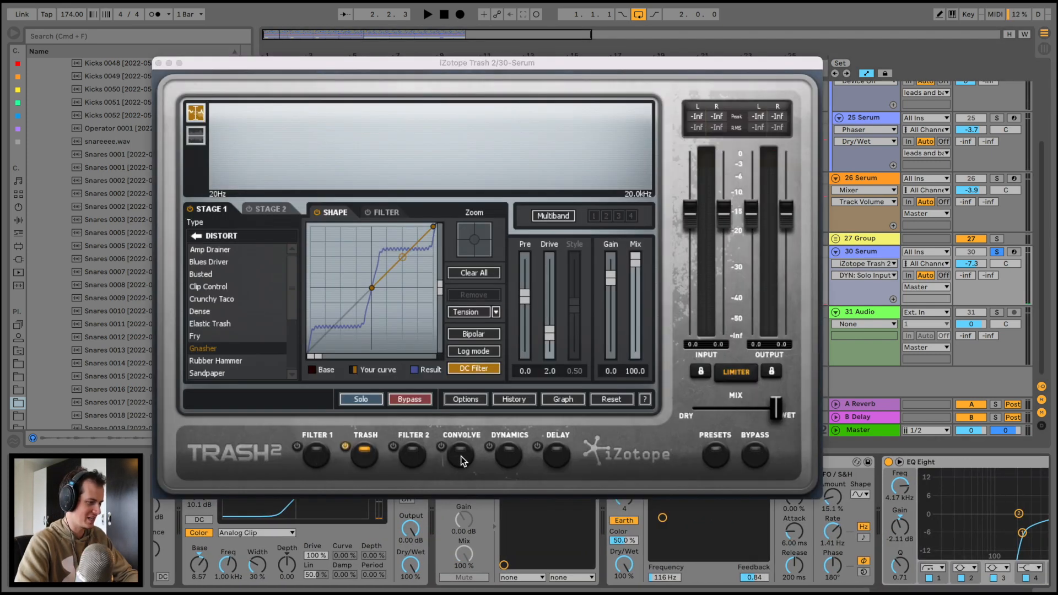
click(159, 63)
Step: Review the Phaser, EQ Eight, two Chorus devices and Delay on 30 Serum while playing it, and return to bar 1
scroll(507, 489, right, 10)
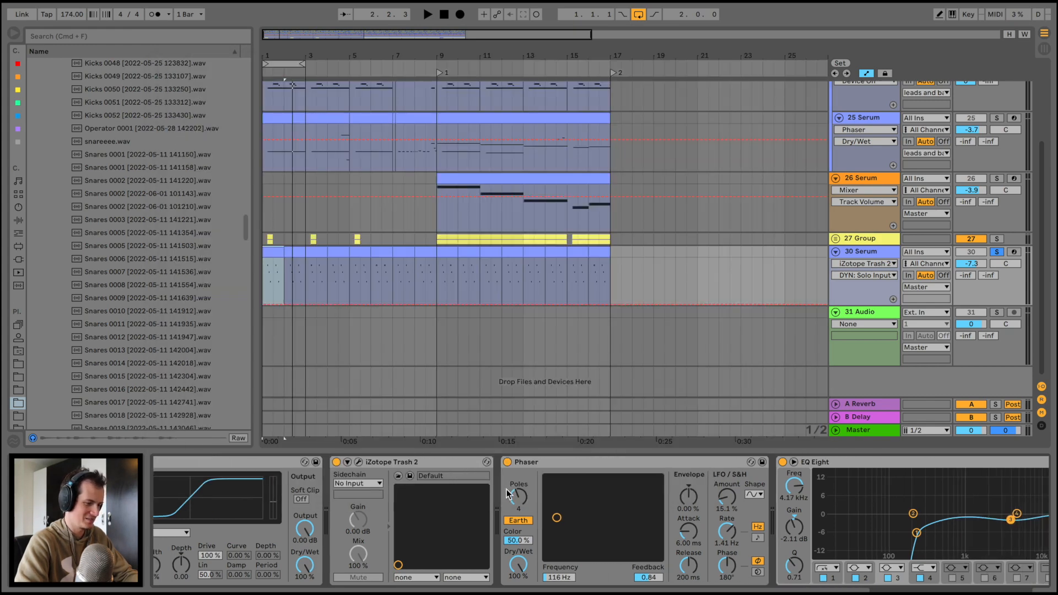
key(space)
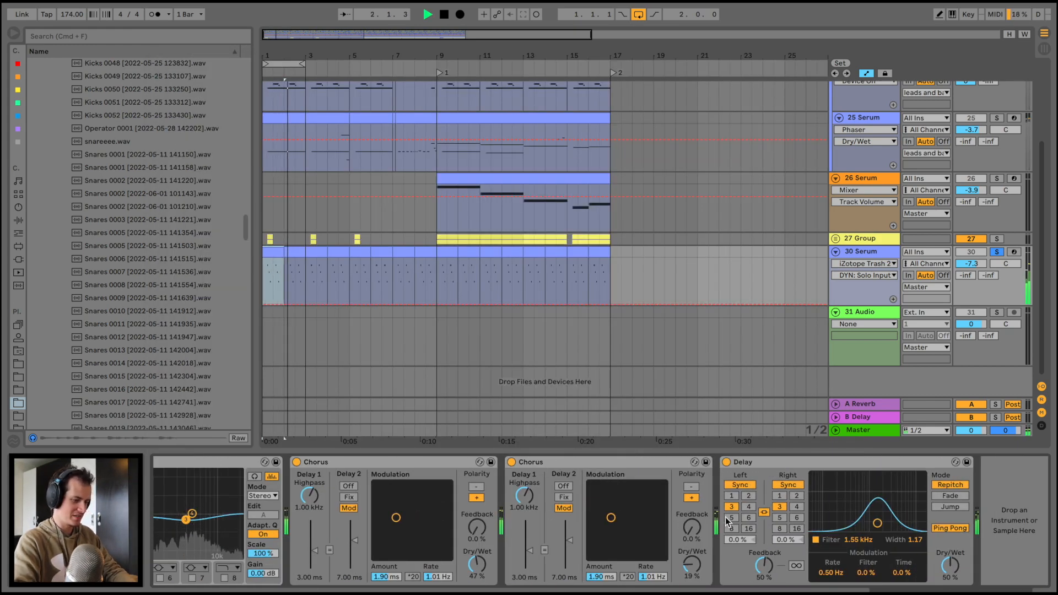
key(space)
click(264, 265)
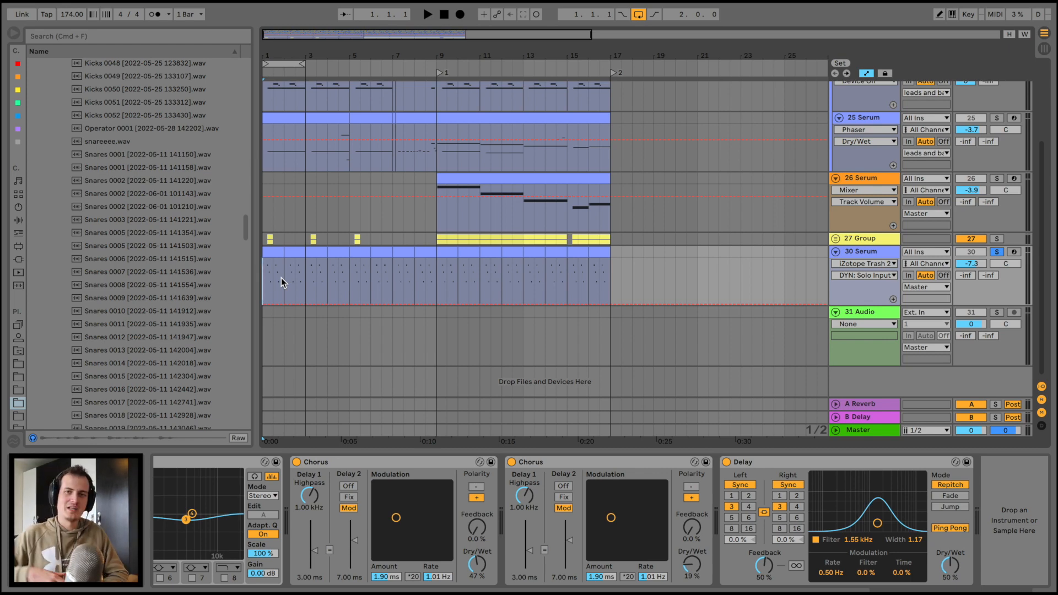
Step: Select 24 Serum's first clip and audition the track in solo from bar 1
scroll(501, 171, up, 2)
click(501, 170)
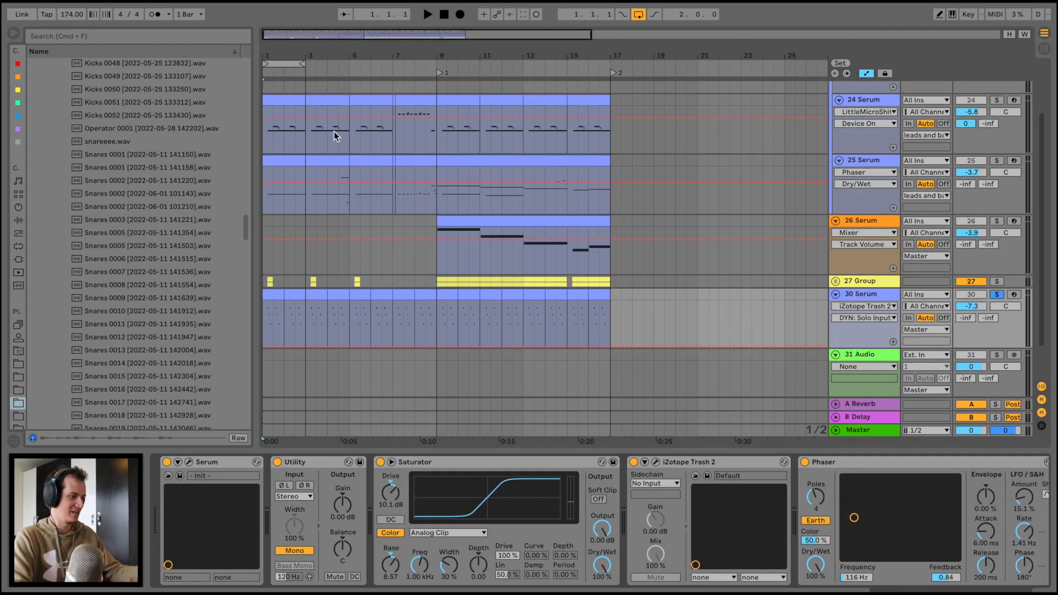
click(272, 98)
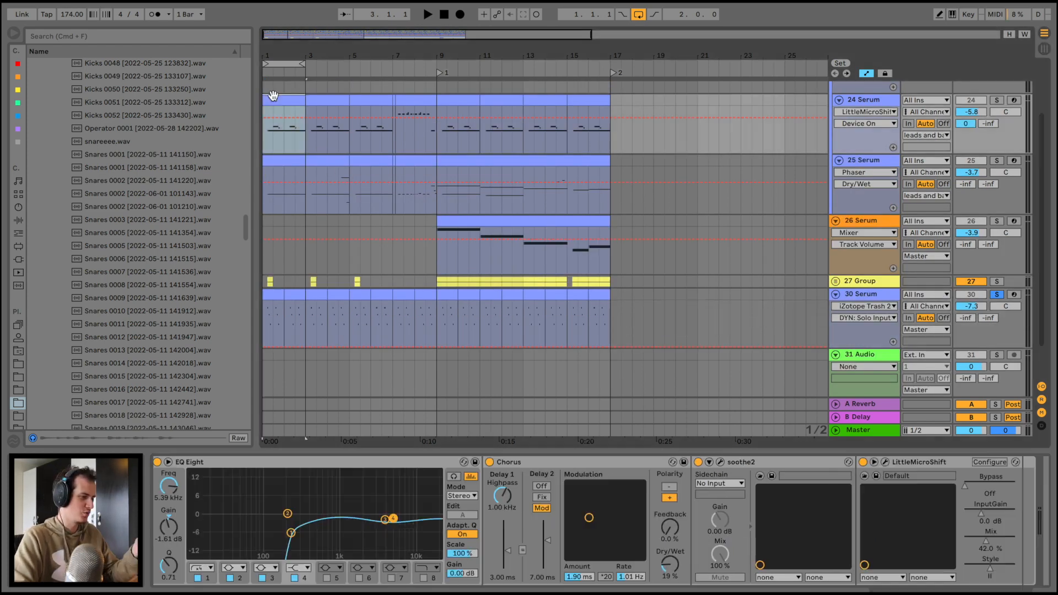
click(996, 99)
key(space)
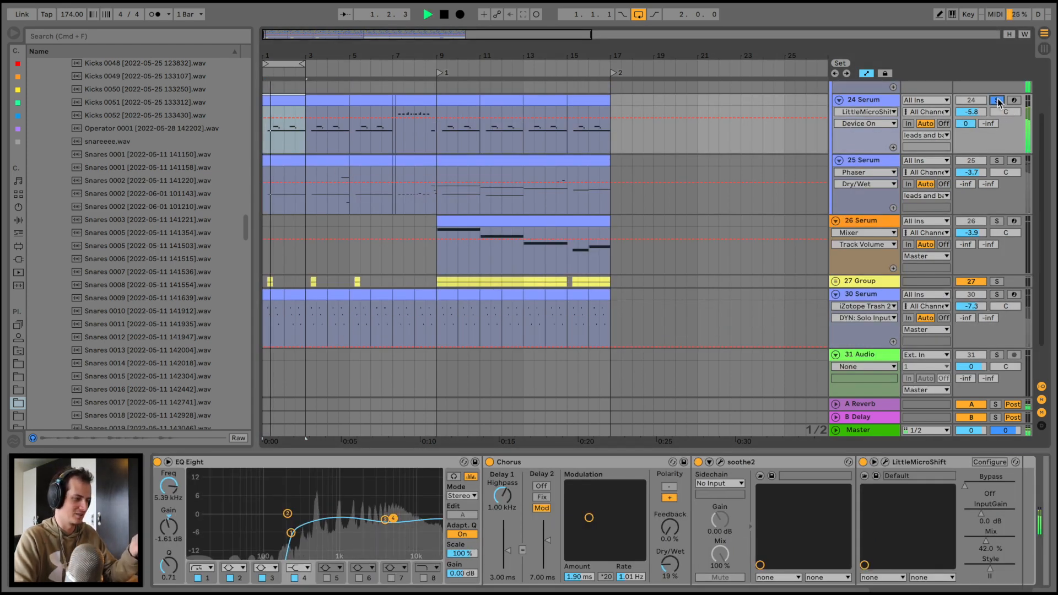
Step: Review 24 Serum's effects chain from Utility and Saturator to LittleMicroShift, and compare it with 30 Serum's chain
scroll(582, 570, right, 3)
scroll(582, 570, left, 5)
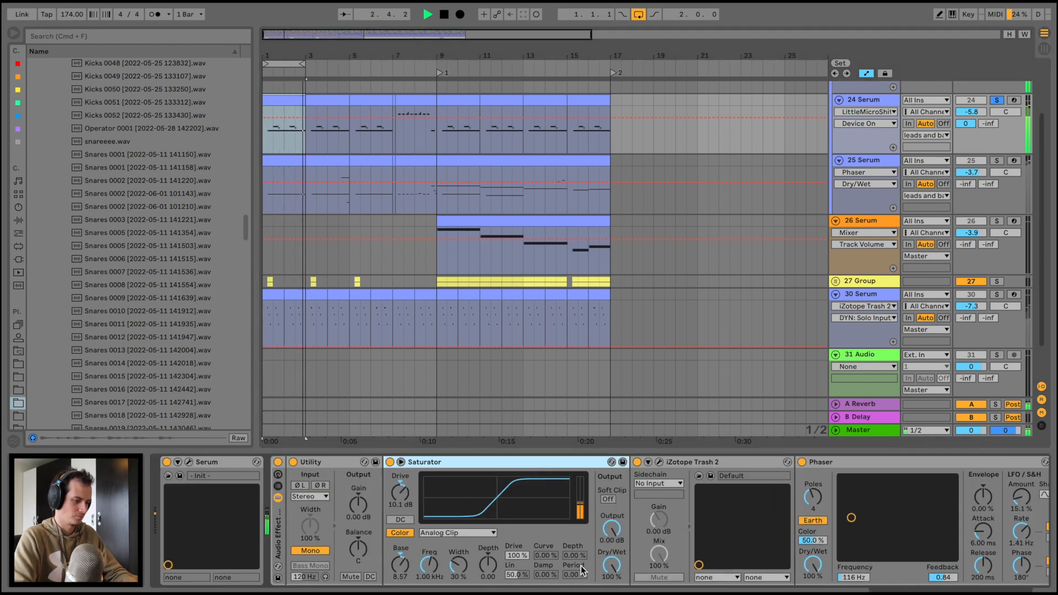
scroll(582, 570, right, 2)
scroll(581, 570, right, 3)
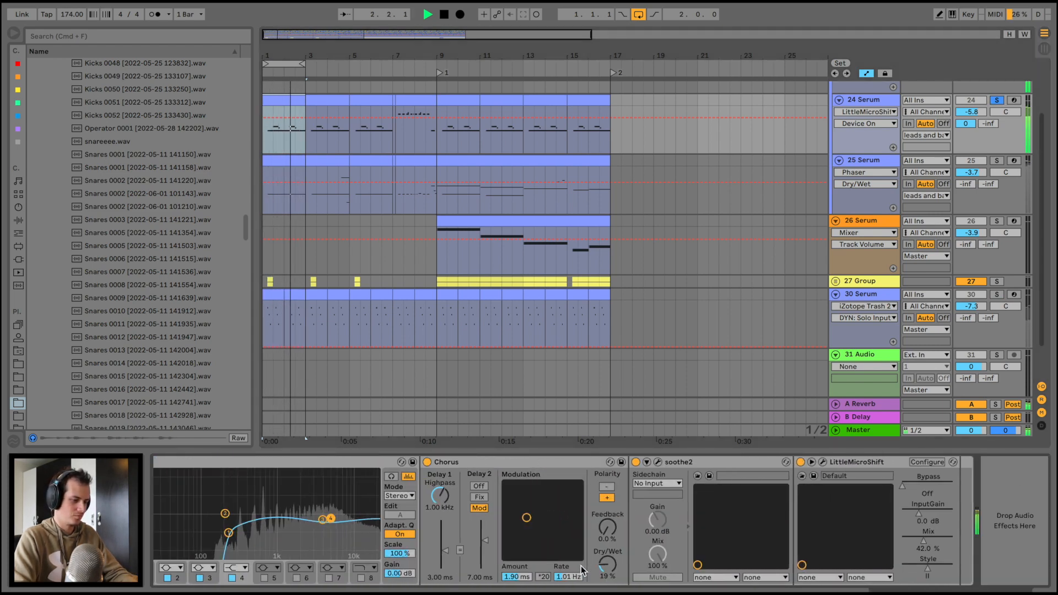
key(space)
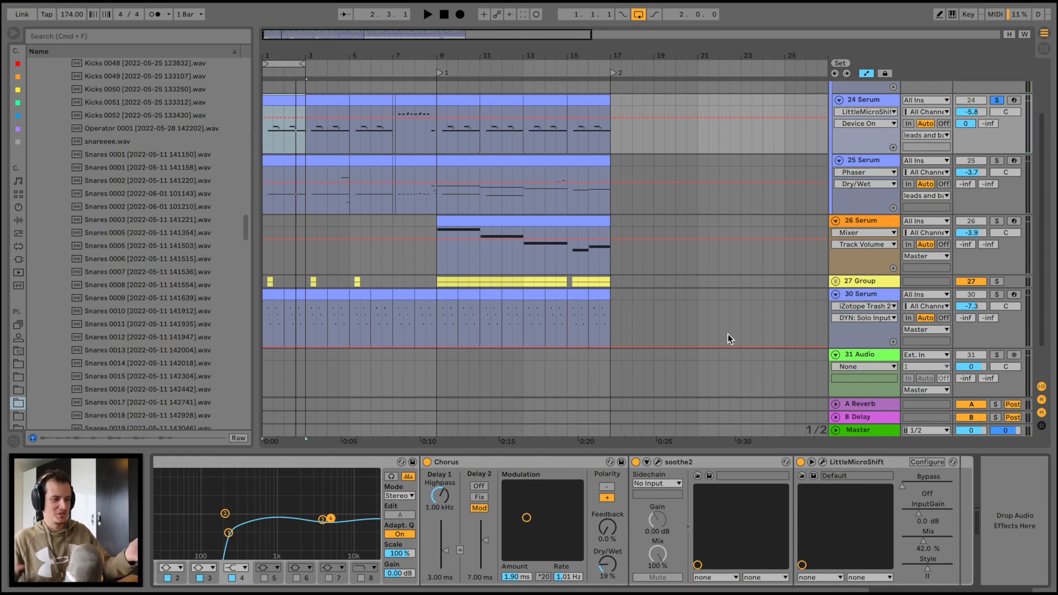
click(860, 295)
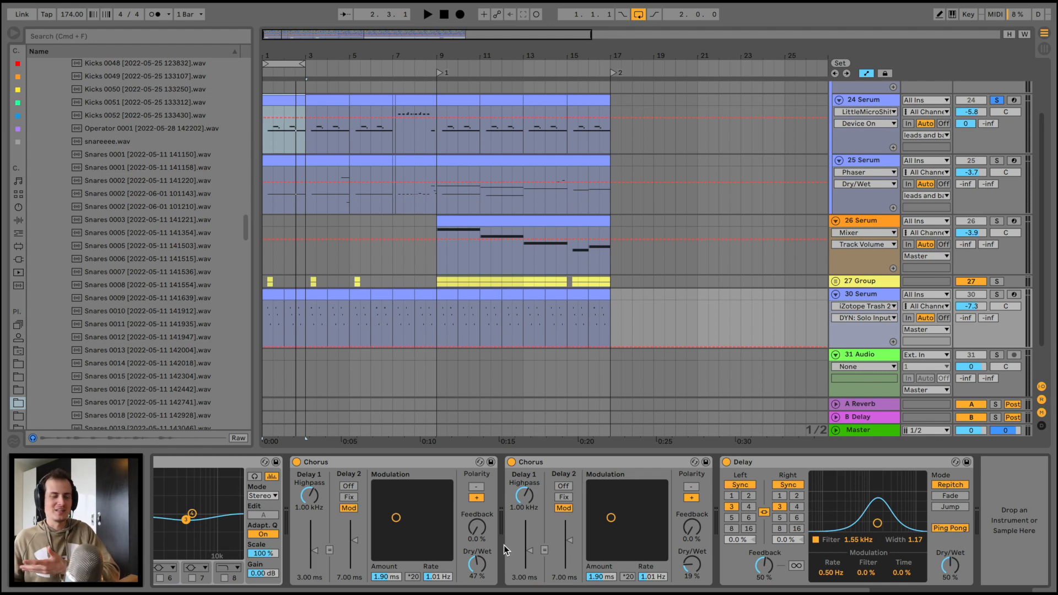
scroll(504, 549, left, 3)
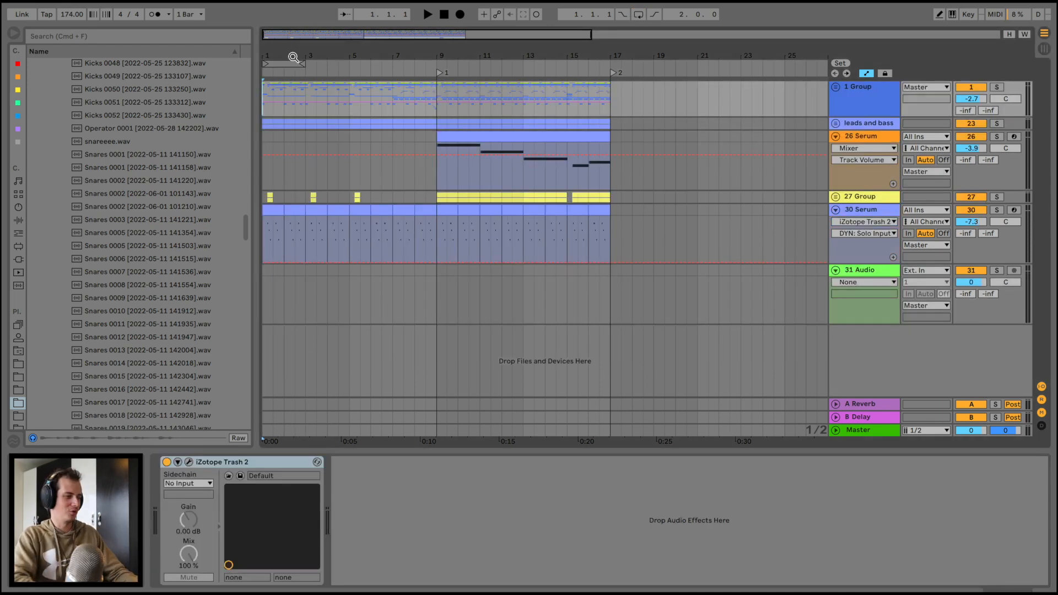
Step: Play the full arrangement from bar 1 with the loop and all solos off
key(space)
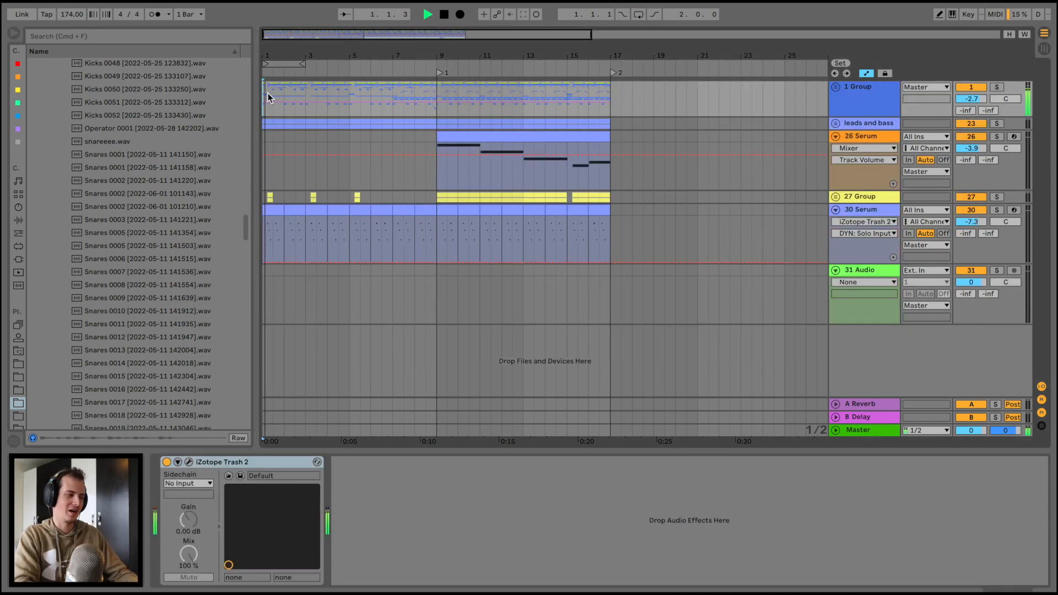